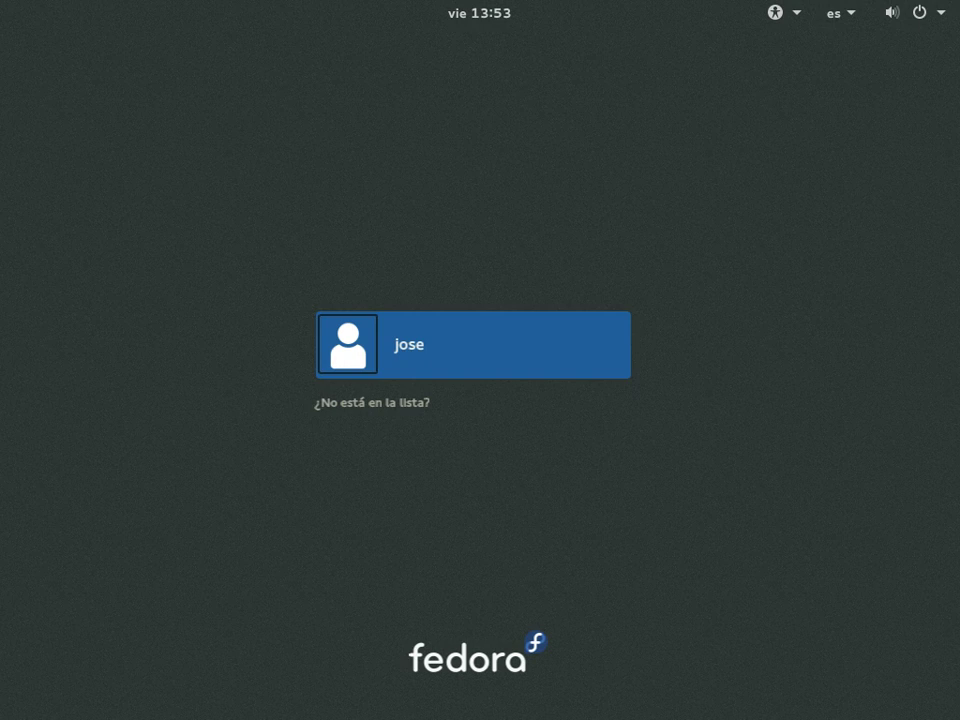
- Select the listed user account, check the available session types, and enter the account password
click(461, 362)
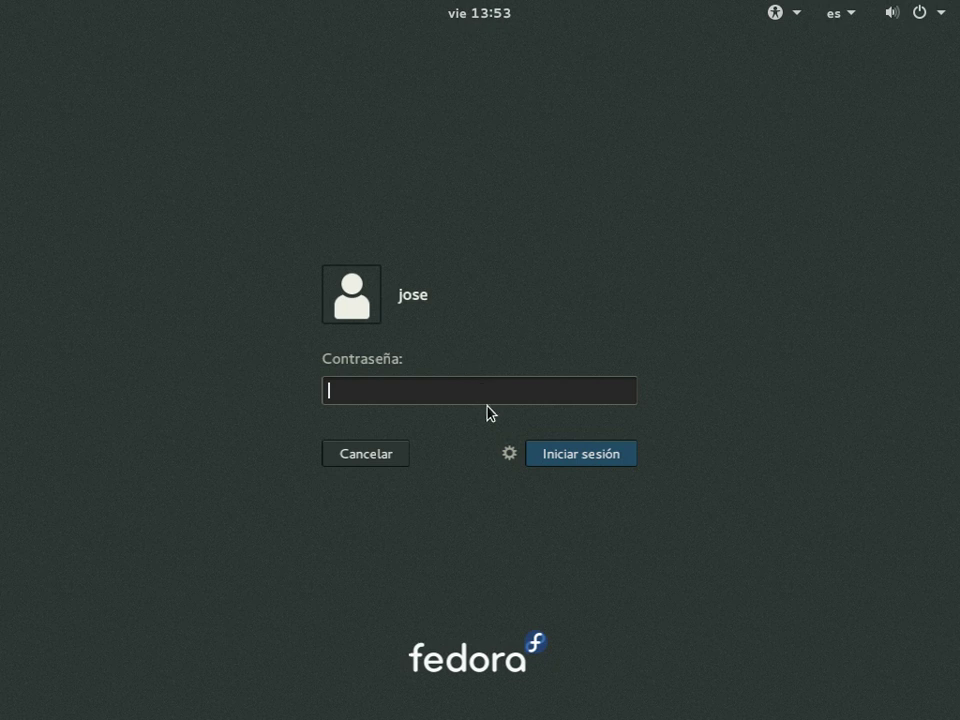
click(508, 453)
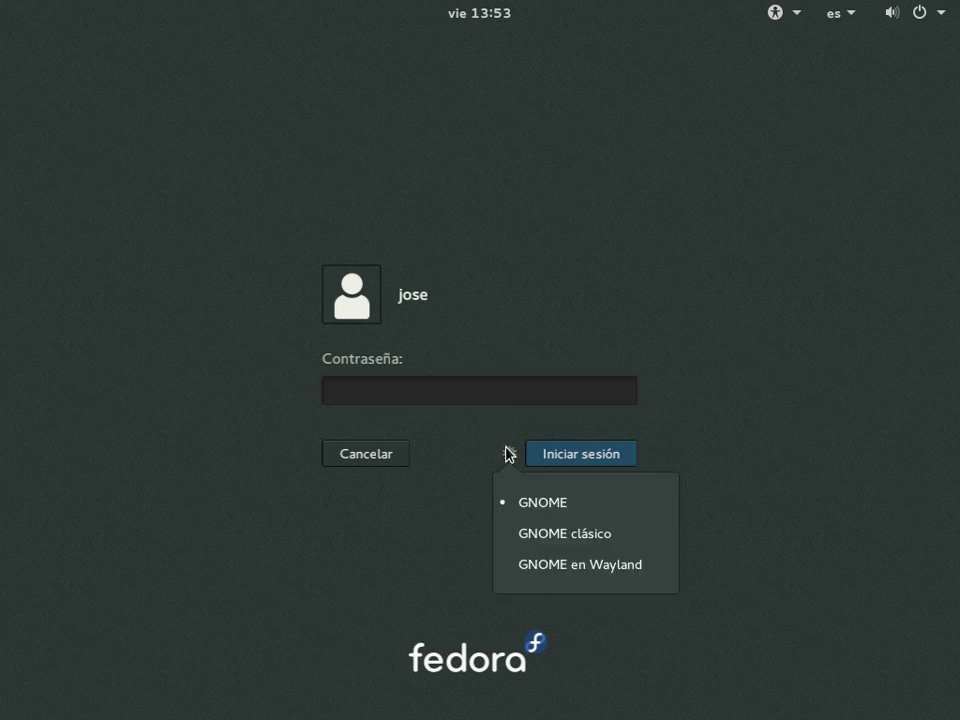
click(447, 386)
text(******)
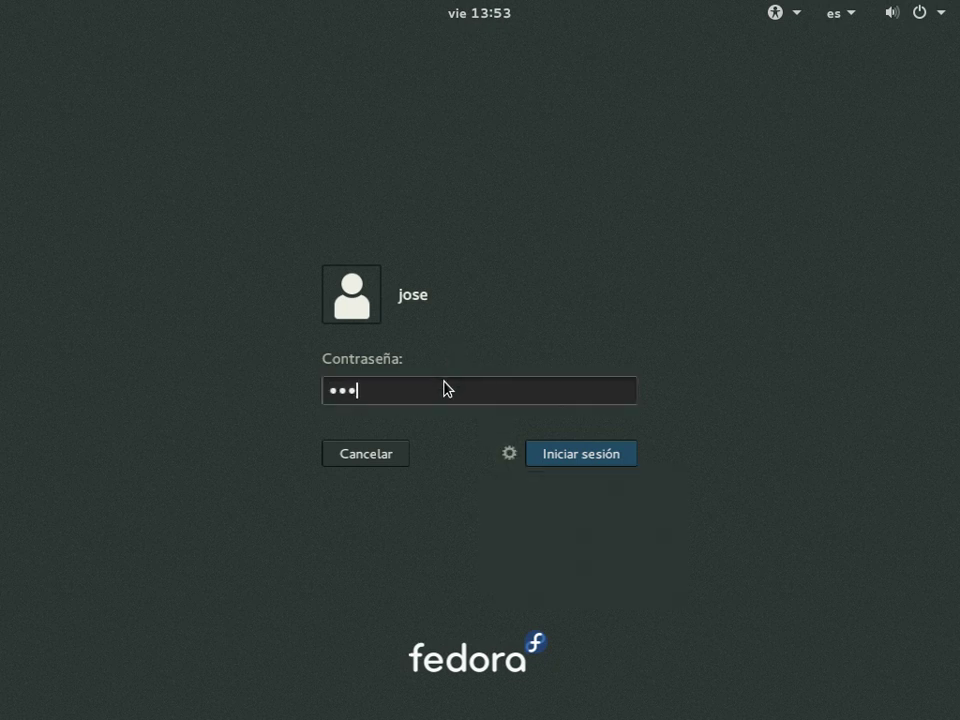
text(******)
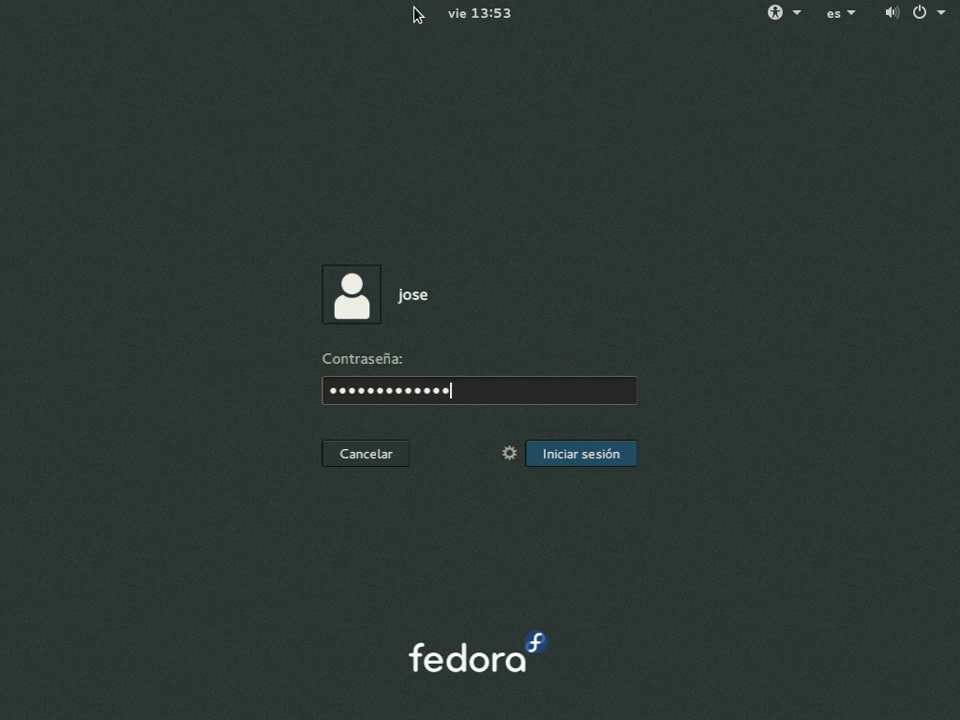
- Look through the calendar, accessibility and keyboard layout options, and start the session
click(474, 12)
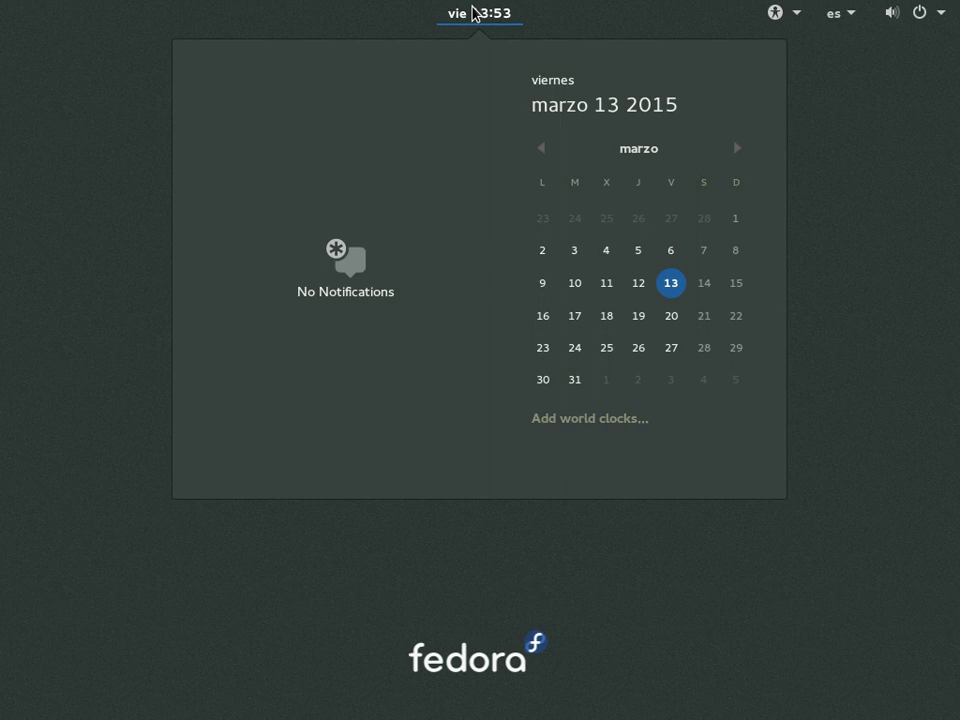
mouse_move(771, 17)
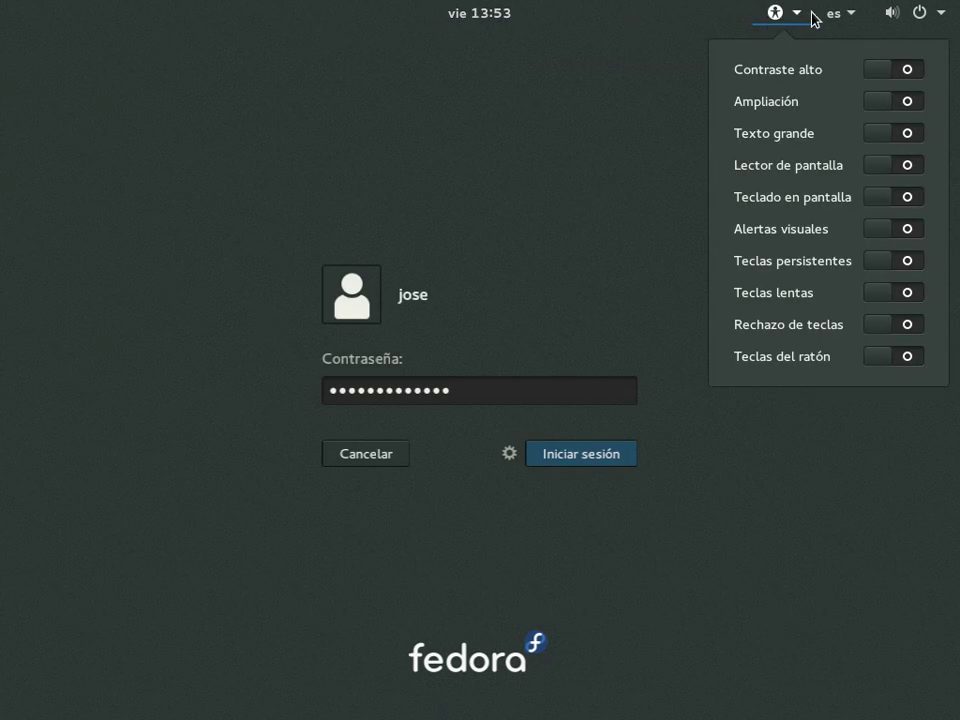
mouse_move(875, 25)
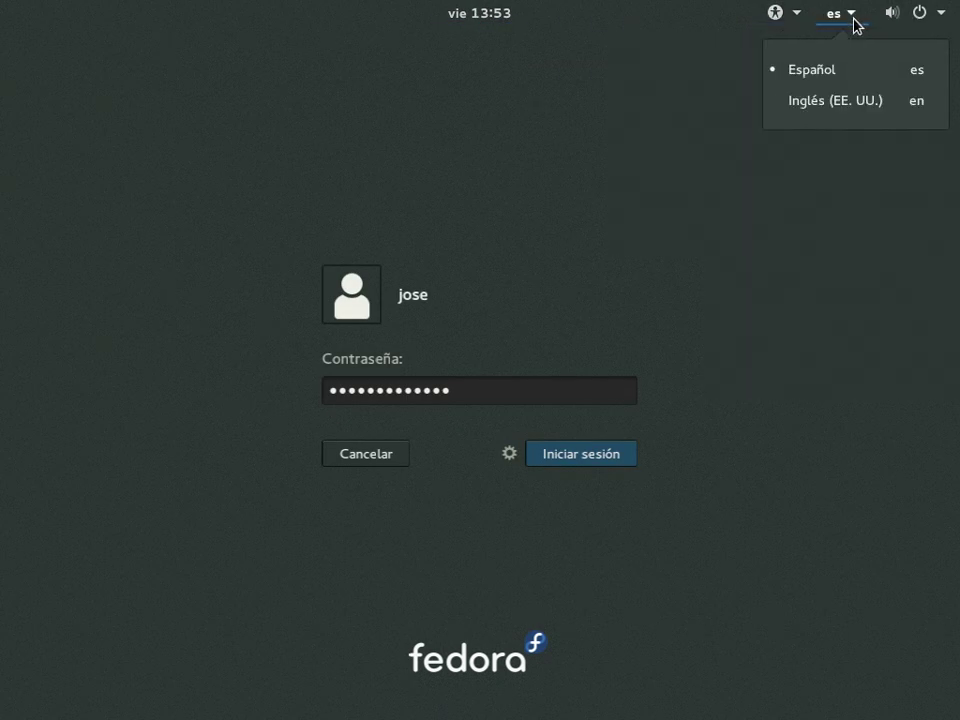
click(540, 461)
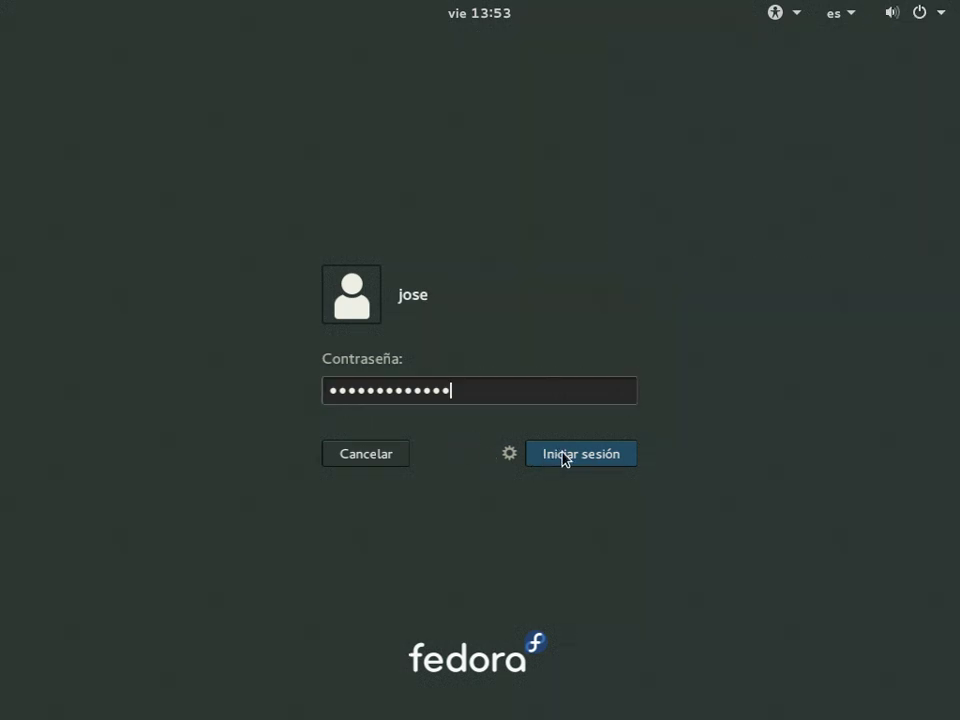
click(566, 455)
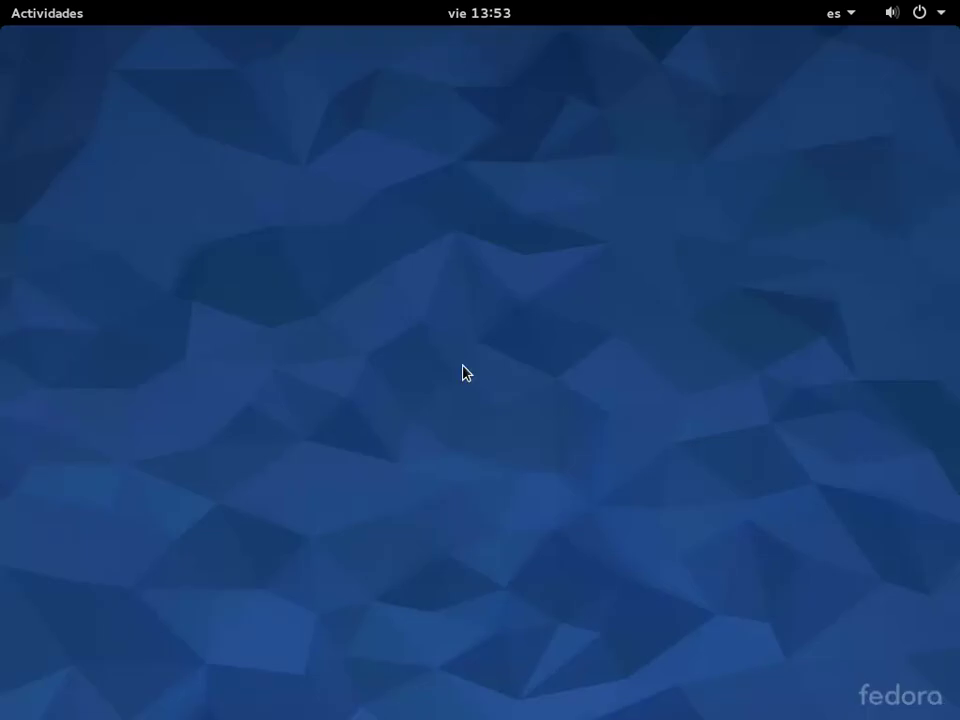
- Show the activities overview and return to the empty desktop, twice
key(super)
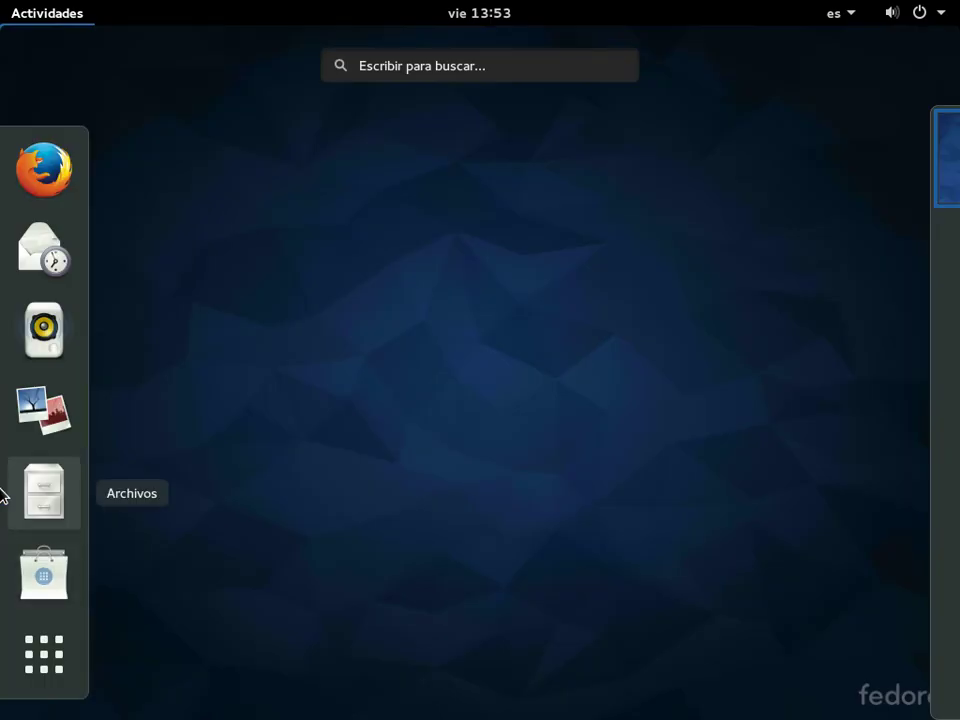
key(super)
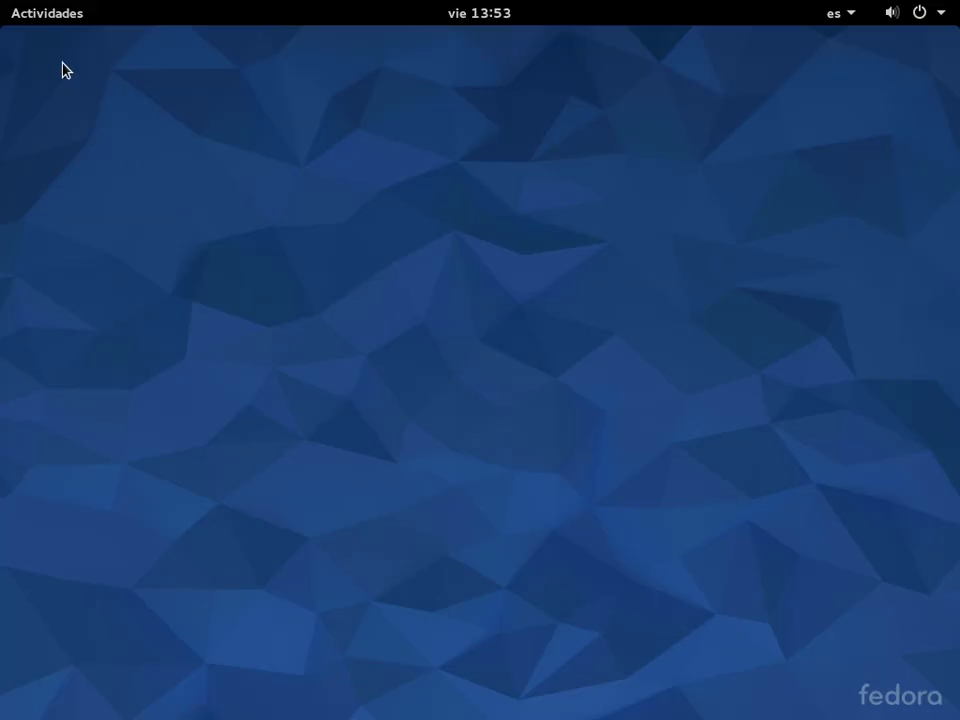
click(55, 20)
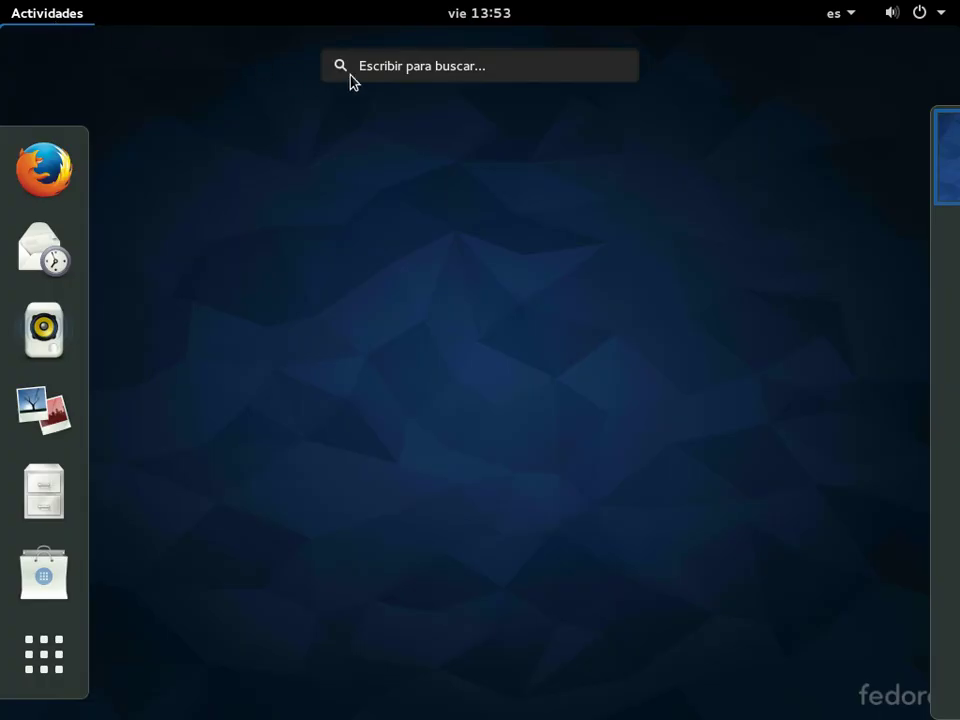
key(super)
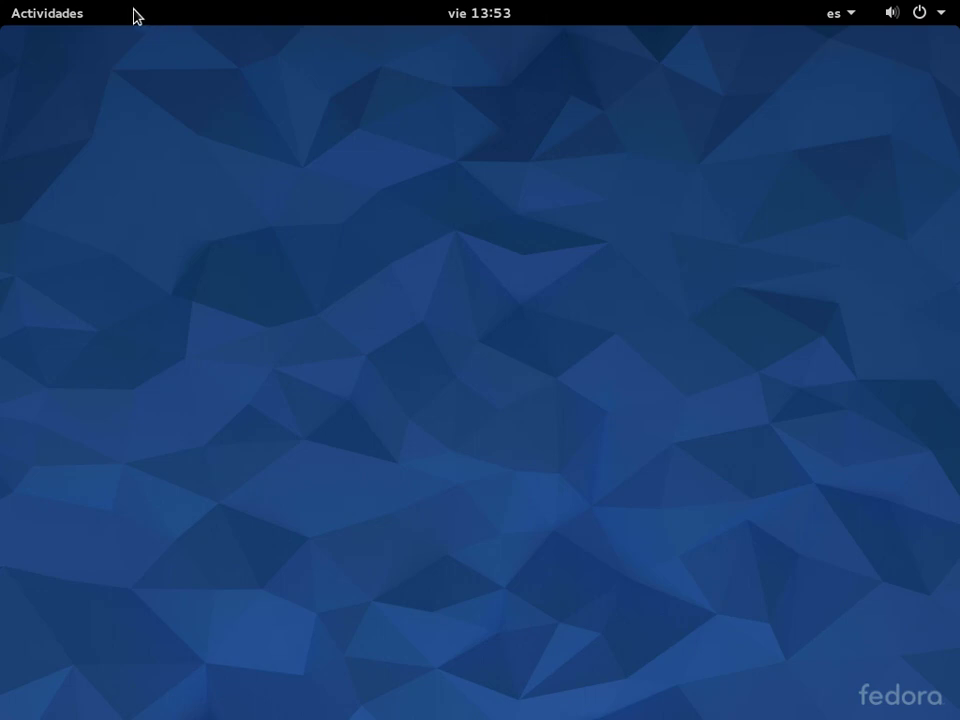
- Bring the initial setup window to the front and accept Español (España) as the language
click(79, 24)
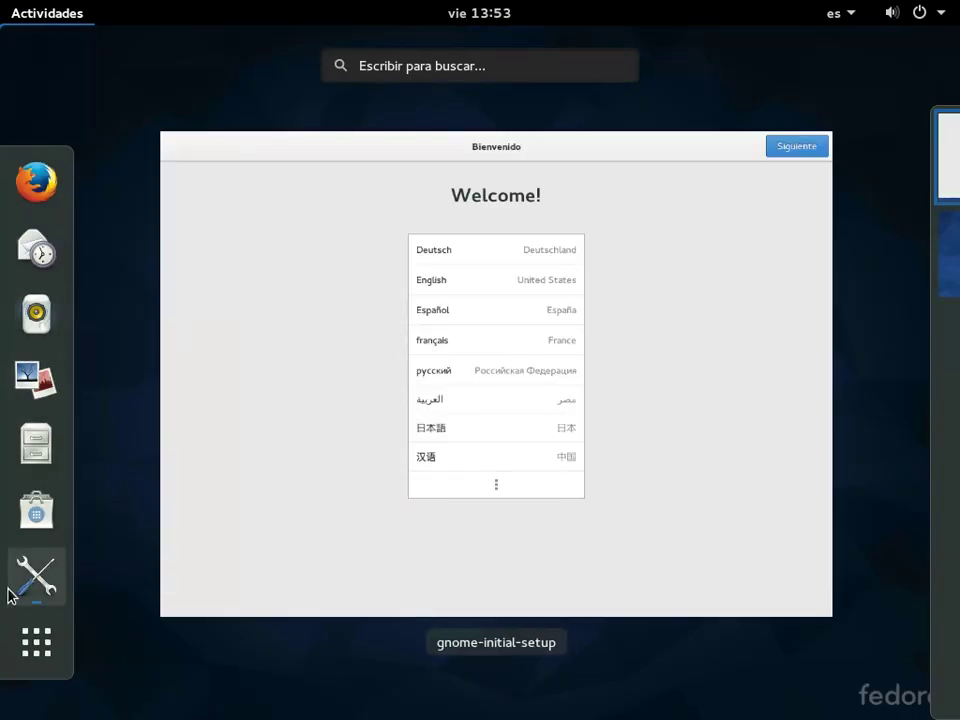
click(358, 518)
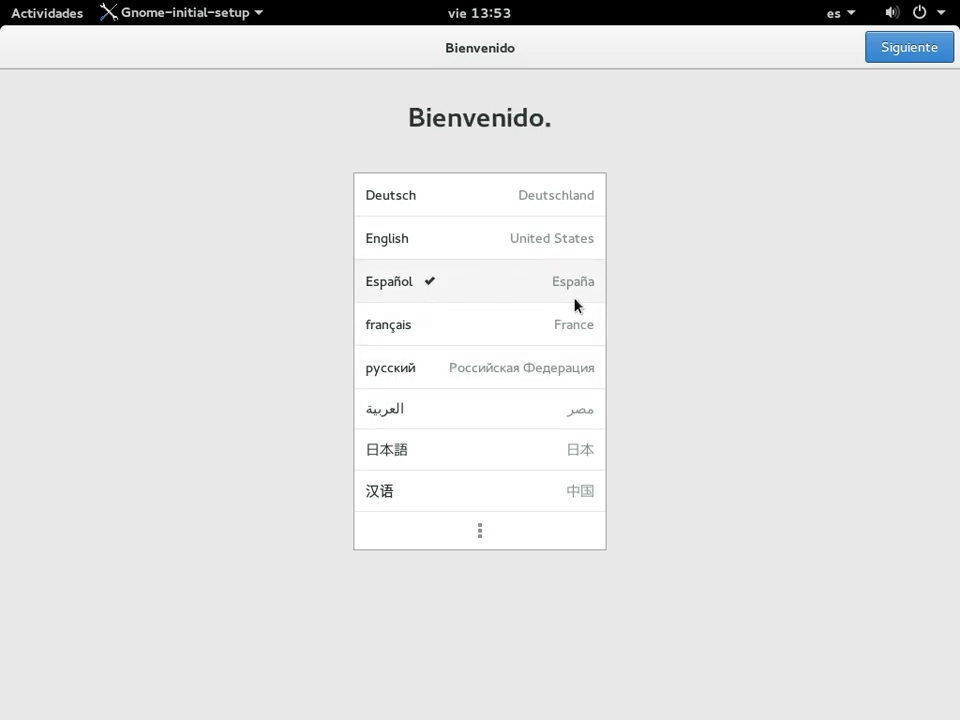
click(874, 58)
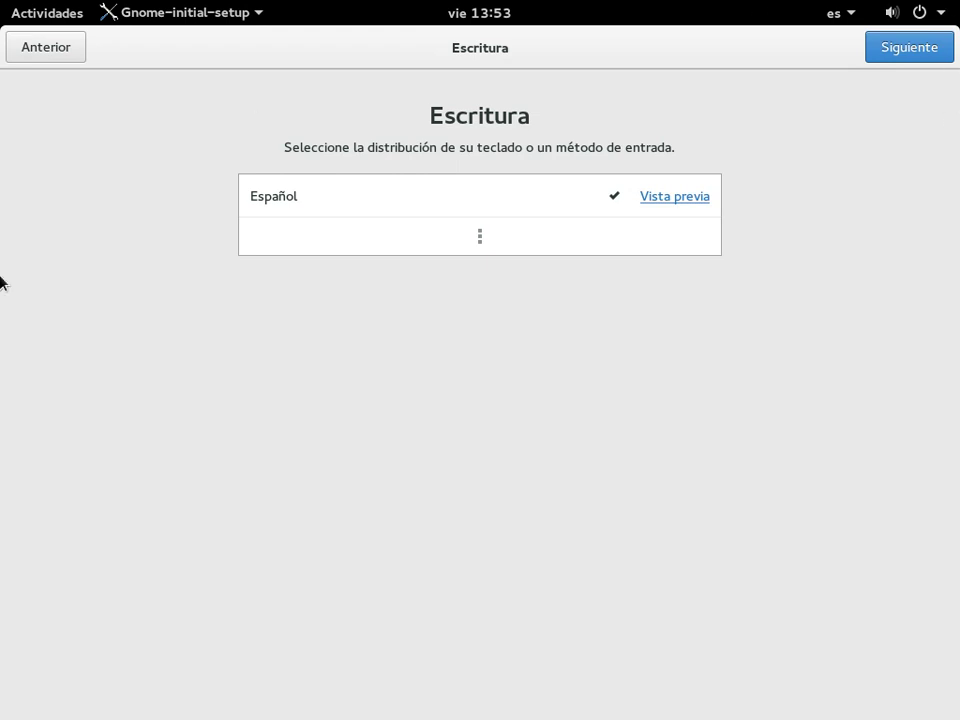
- Complete the initial setup with the Español keyboard layout and without any online accounts
click(878, 58)
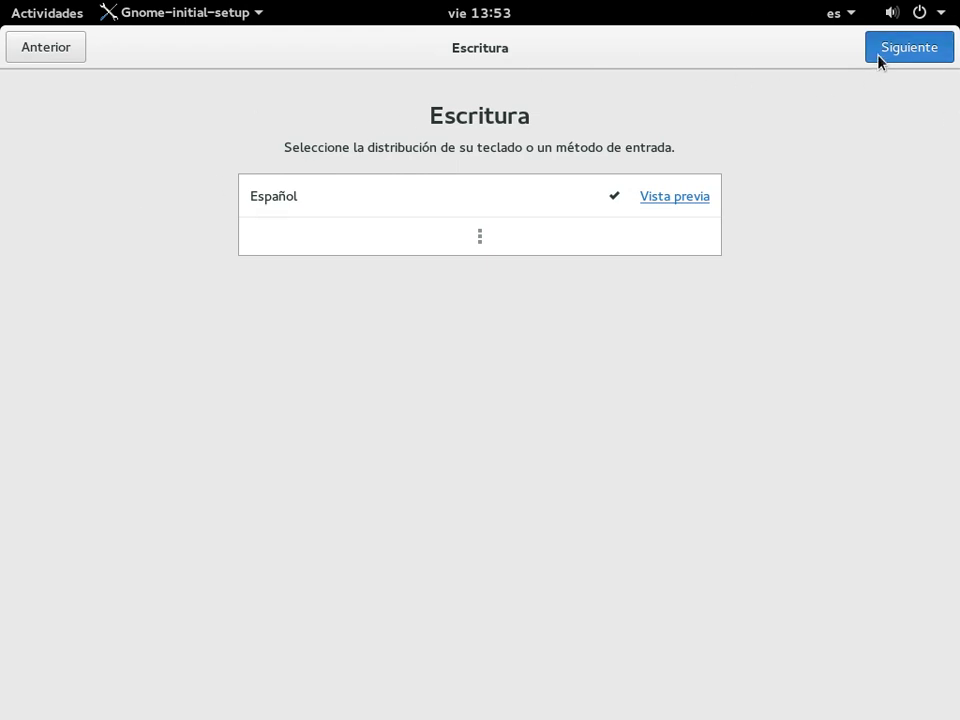
click(878, 56)
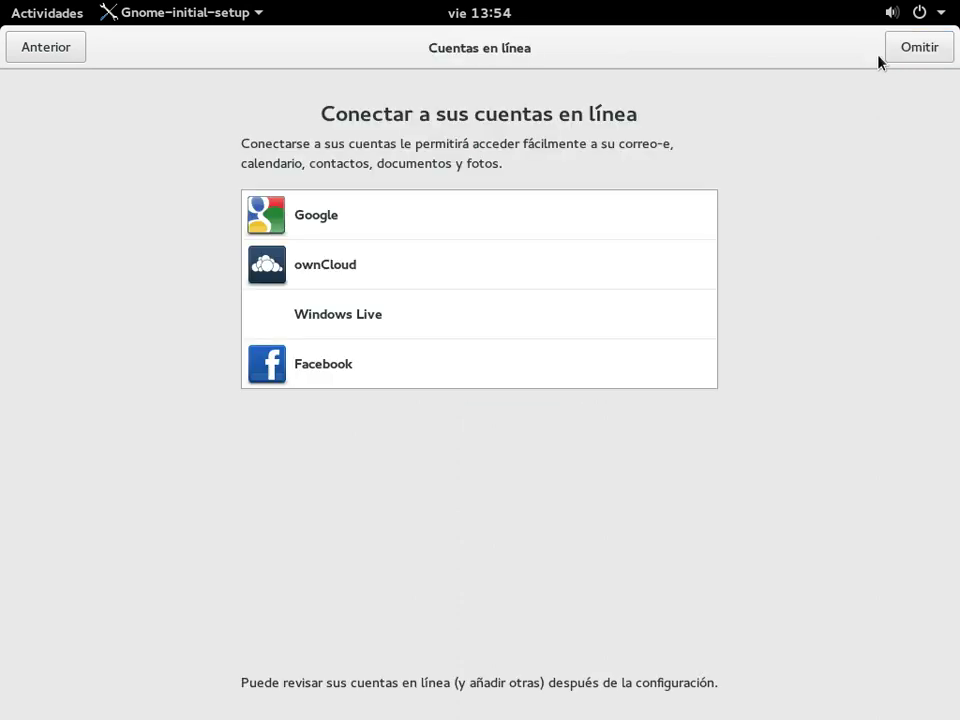
click(900, 55)
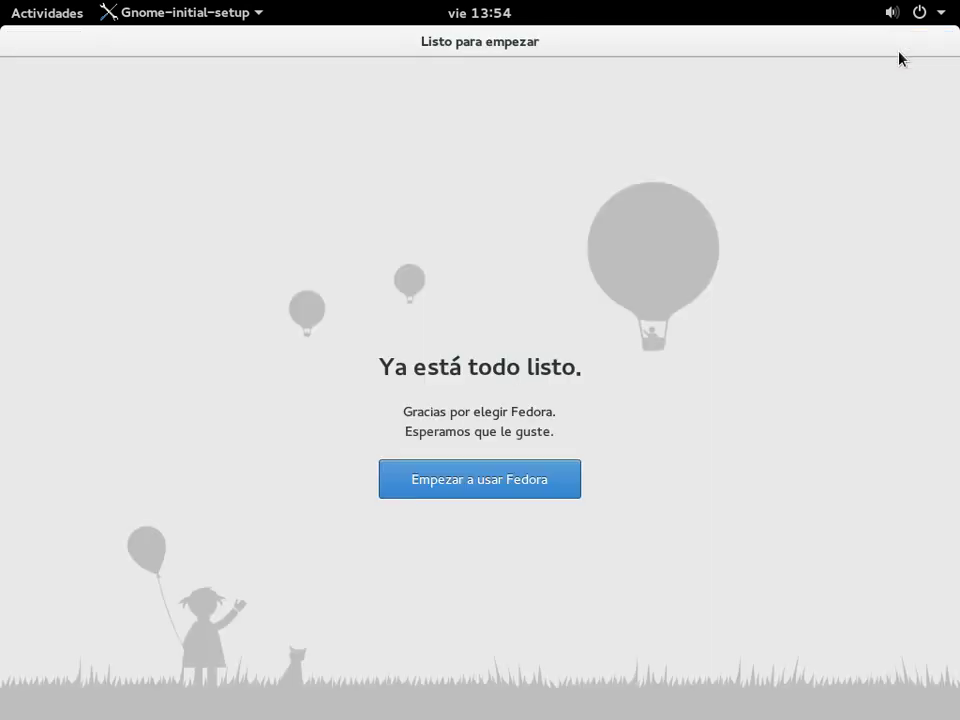
click(490, 478)
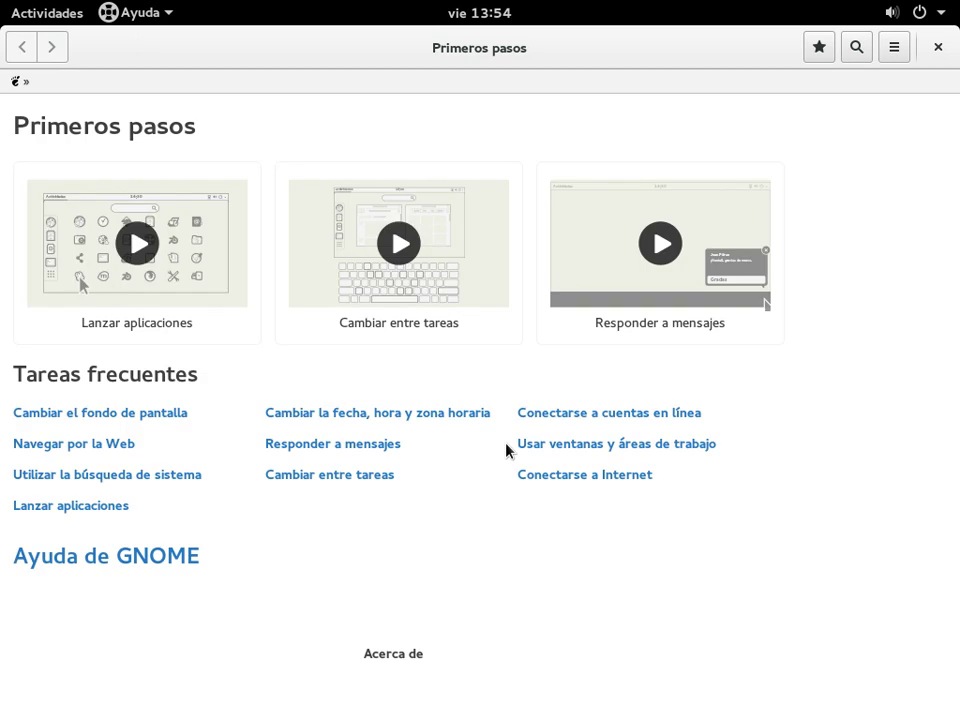
- Watch the three introductory videos: Lanzar aplicaciones, Cambiar entre tareas and Responder a mensajes
click(169, 233)
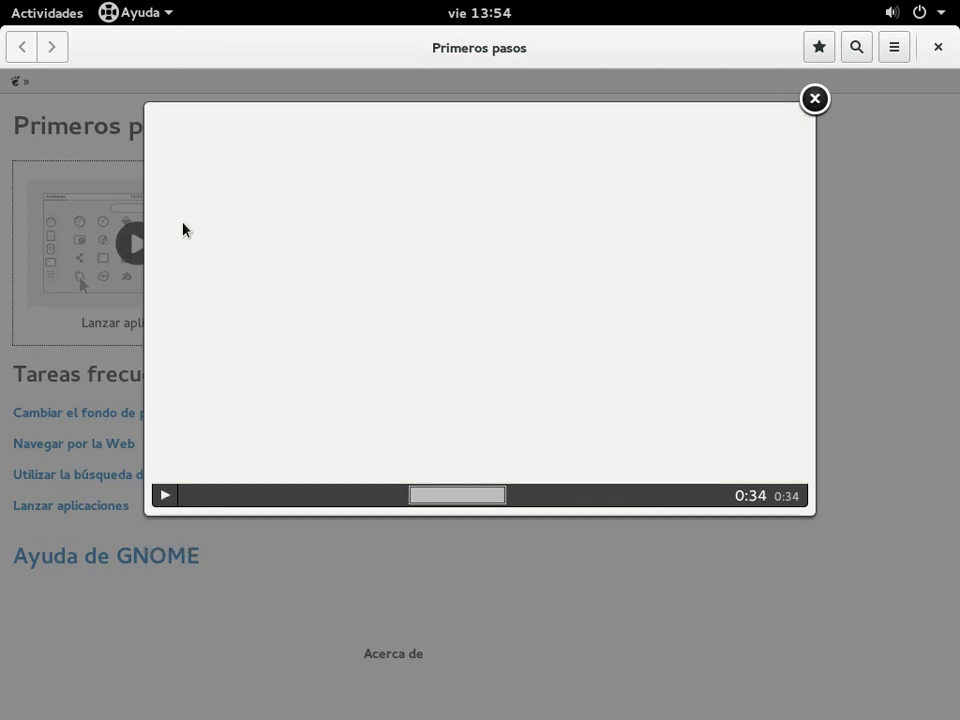
click(815, 100)
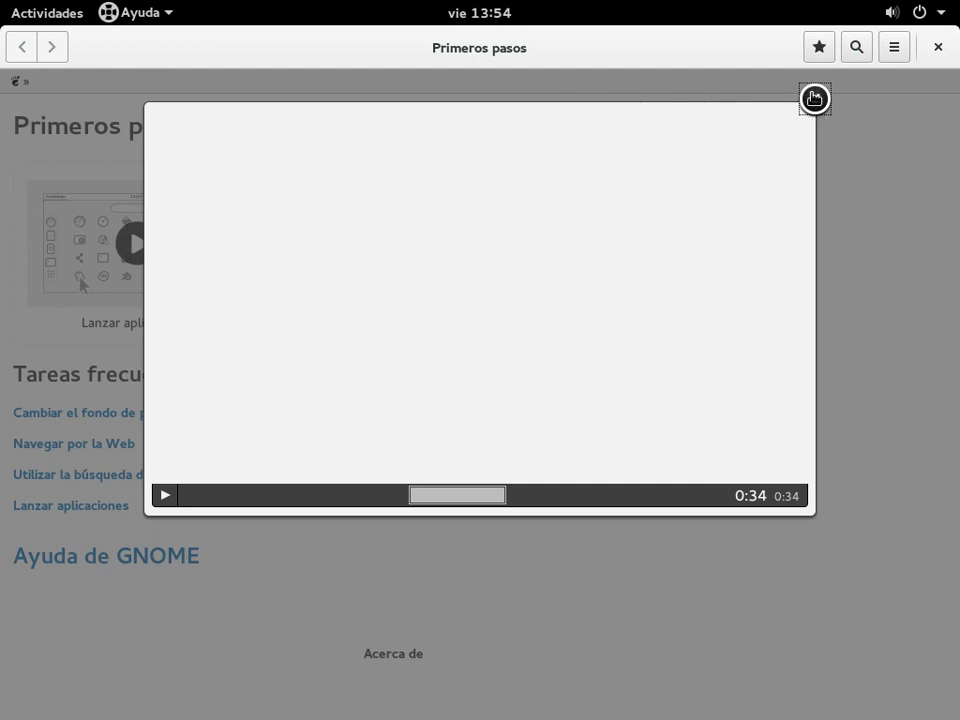
click(813, 99)
click(398, 245)
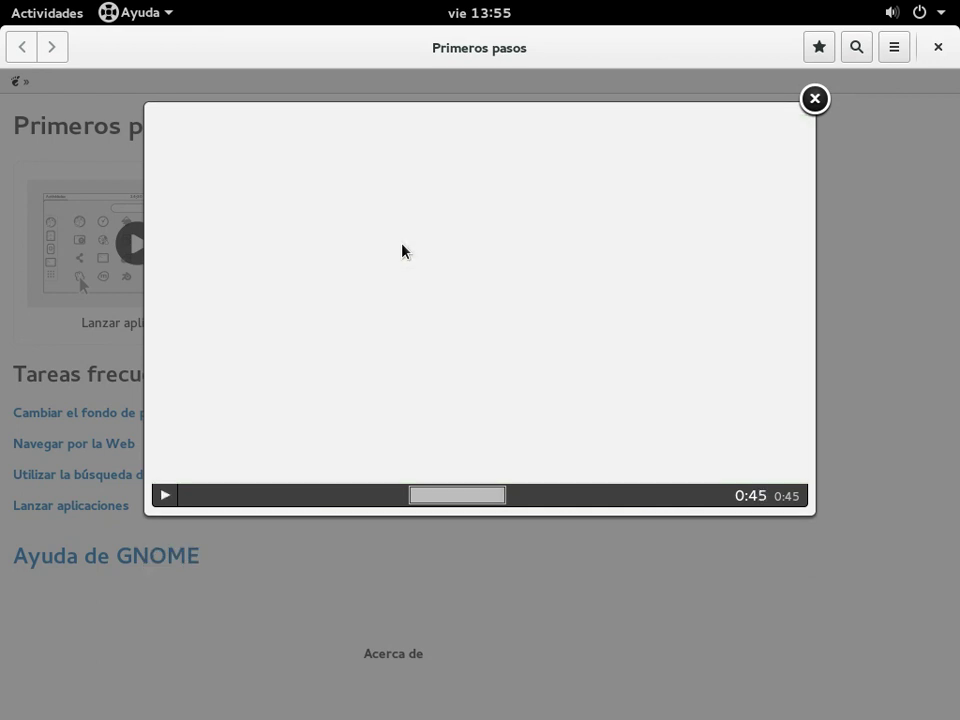
click(814, 110)
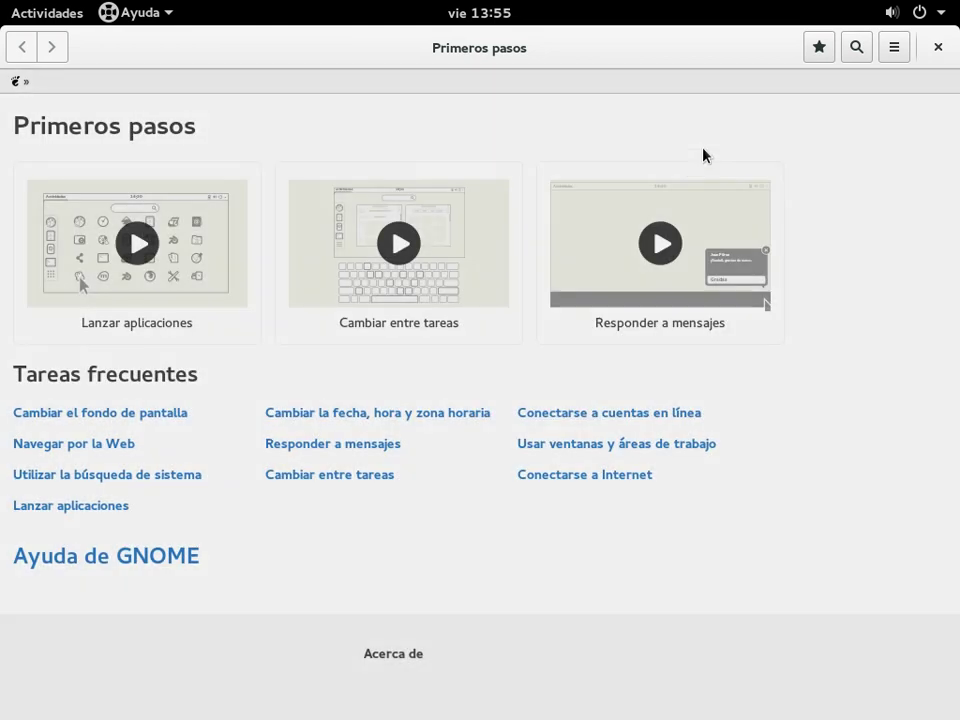
click(641, 263)
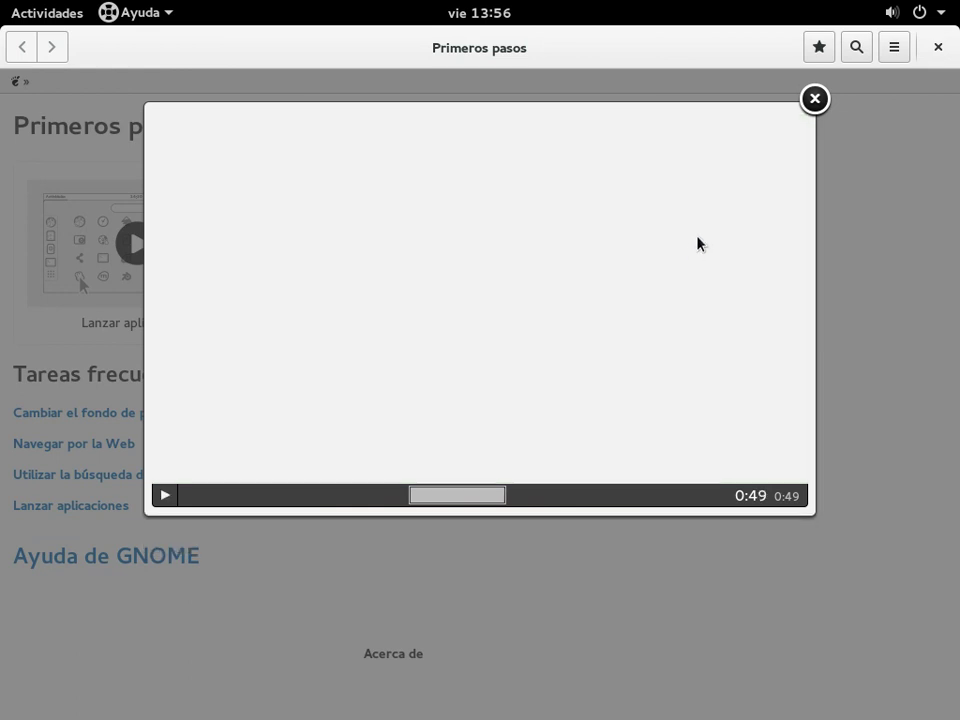
click(815, 108)
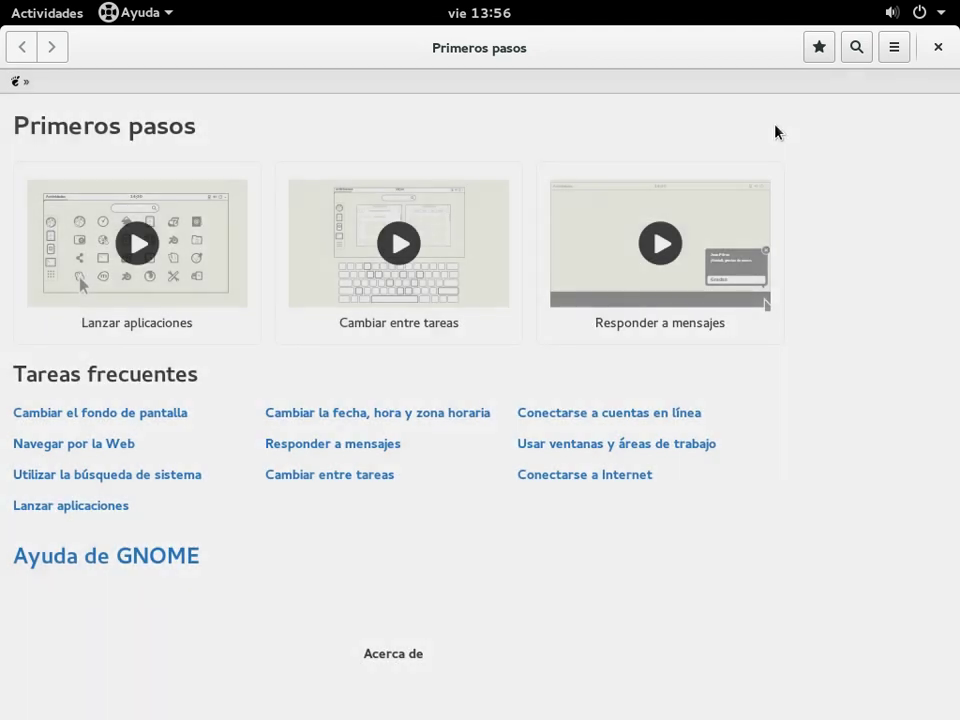
- Browse the Ayuda de GNOME topics, including Primeros pasos con GNOME, and close the help window
click(171, 558)
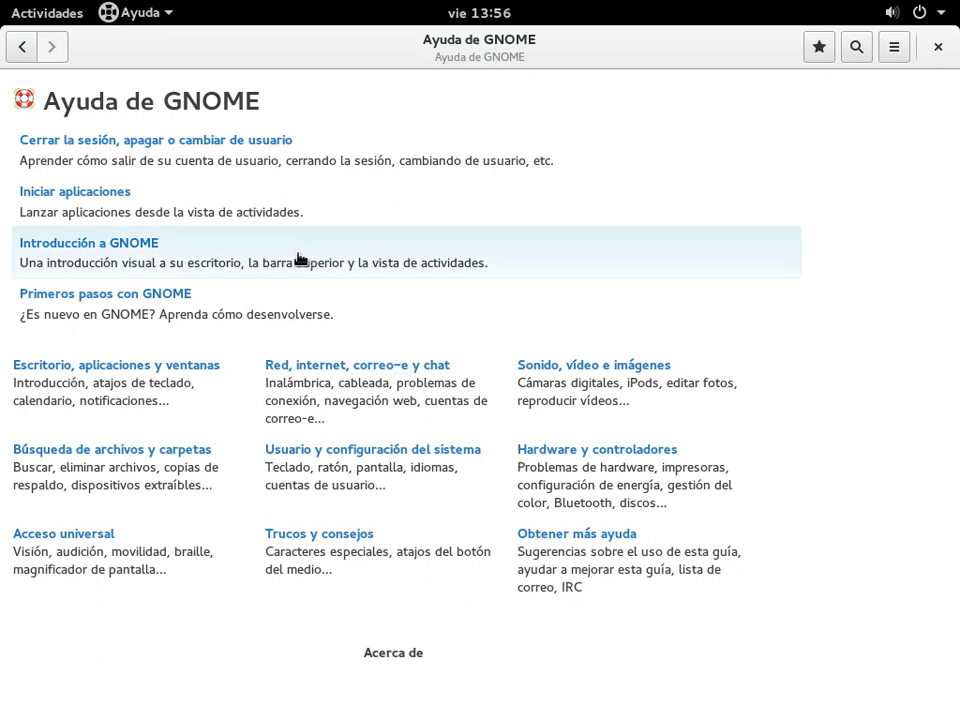
click(163, 290)
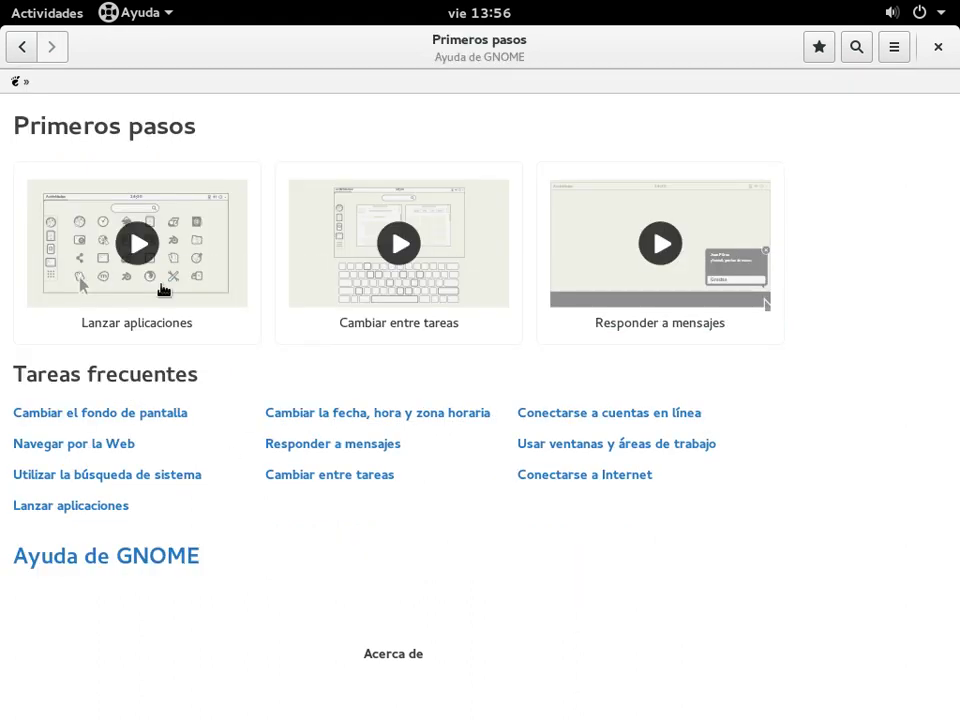
click(20, 47)
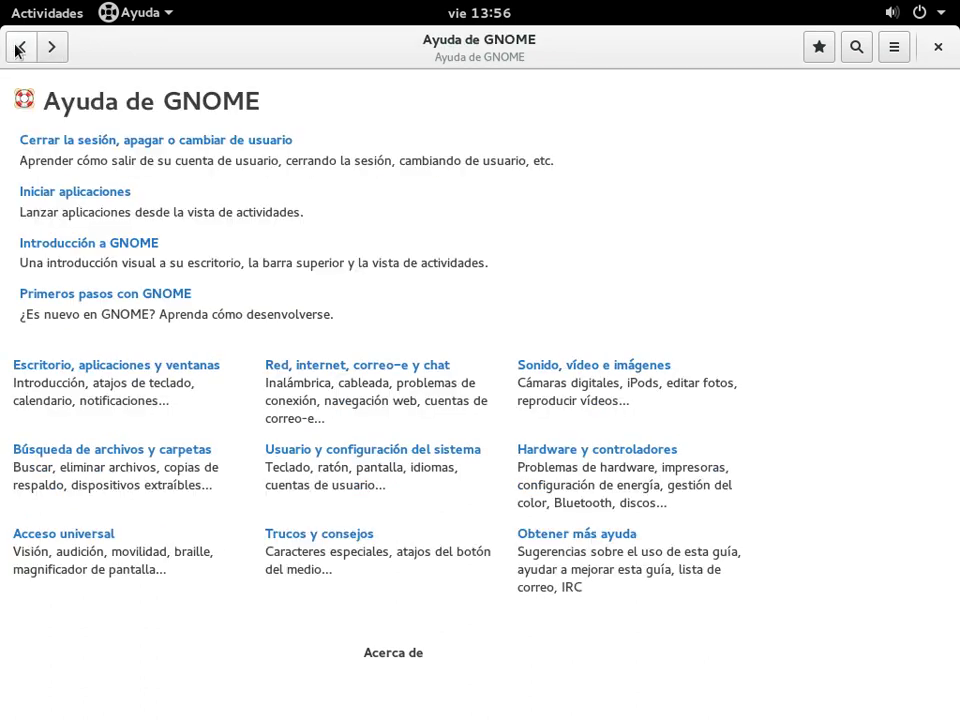
click(938, 46)
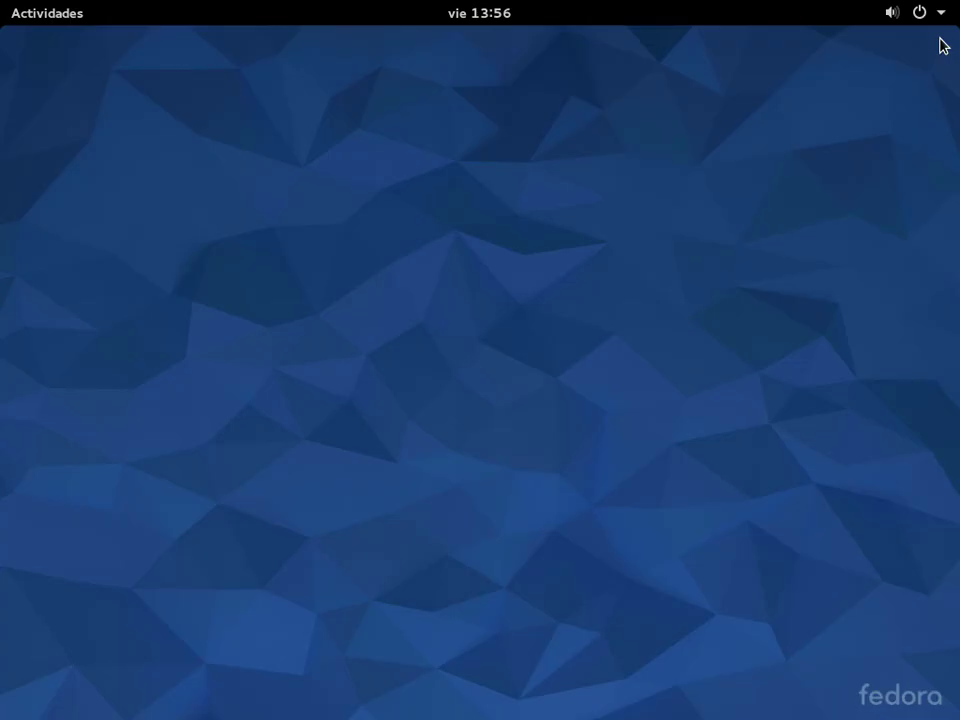
- Open the Archivos file manager and examine its view, sorting and folder action options
click(39, 24)
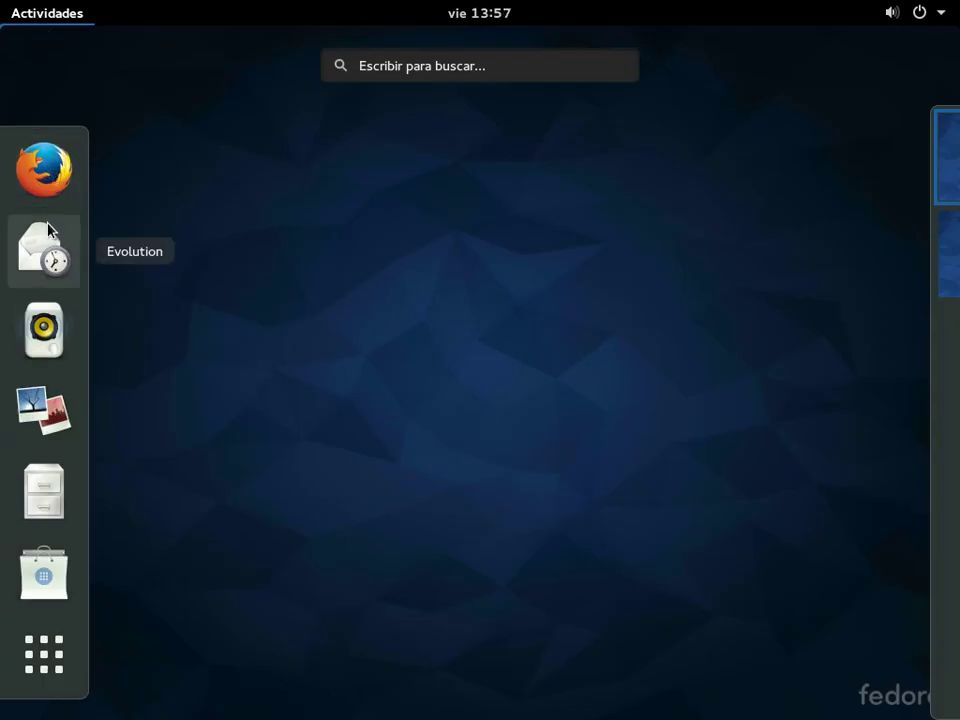
click(33, 483)
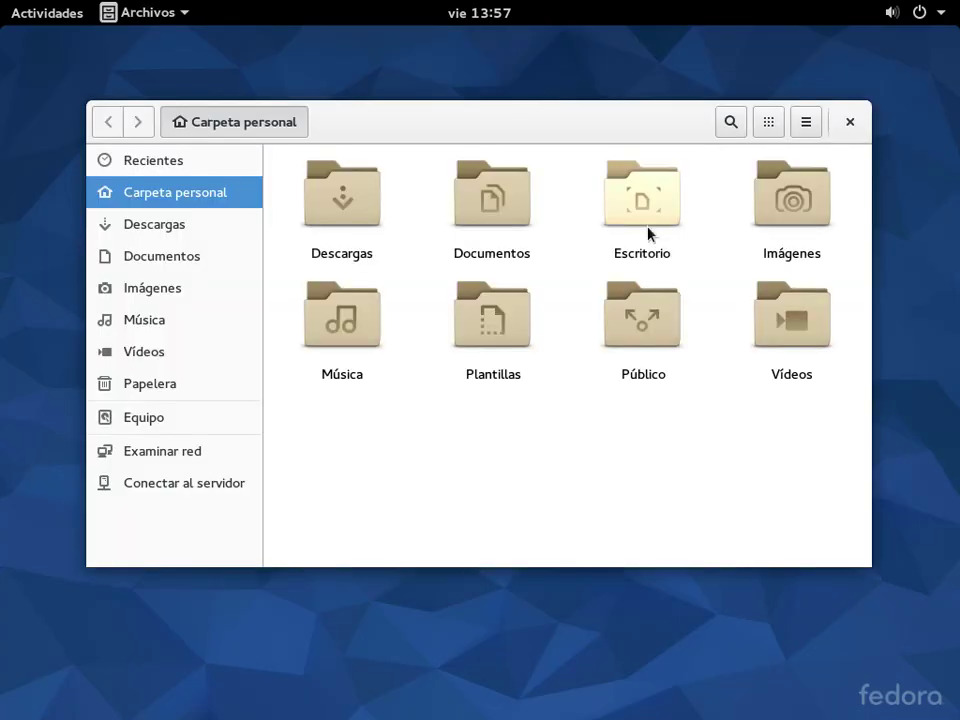
click(768, 131)
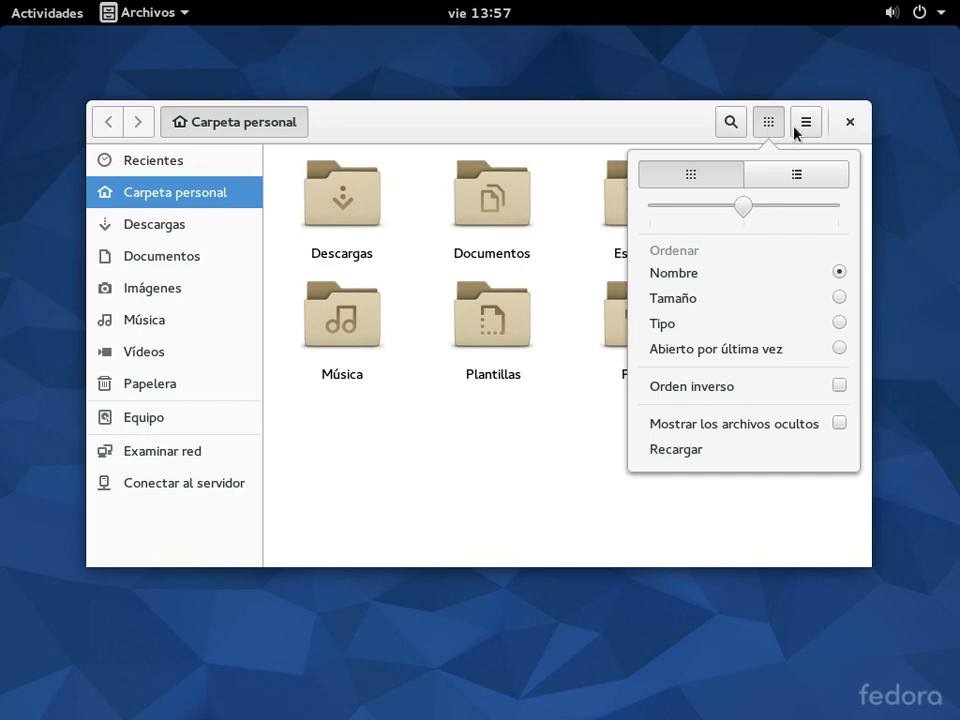
click(798, 131)
click(800, 130)
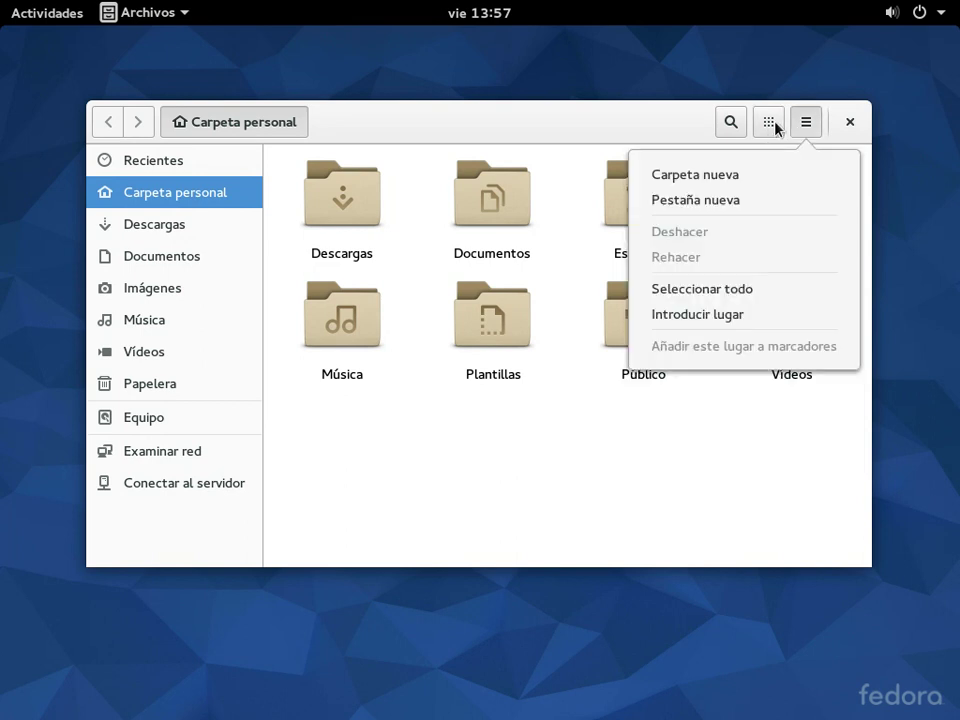
click(765, 150)
click(768, 131)
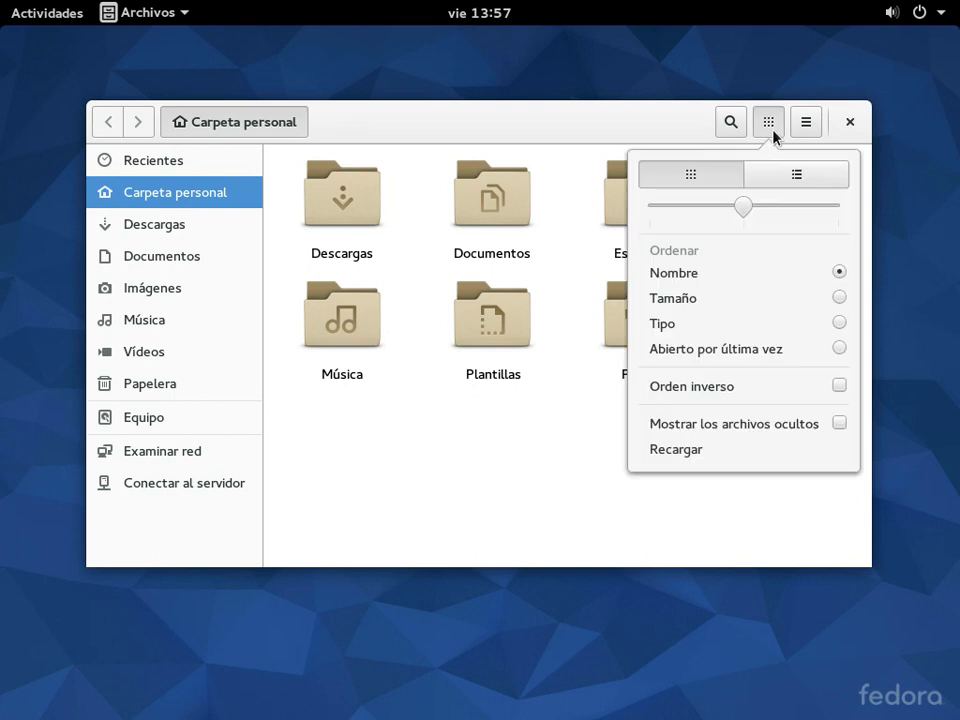
- View the Equipo root folder contents in the file manager and close its window
click(128, 417)
click(128, 417)
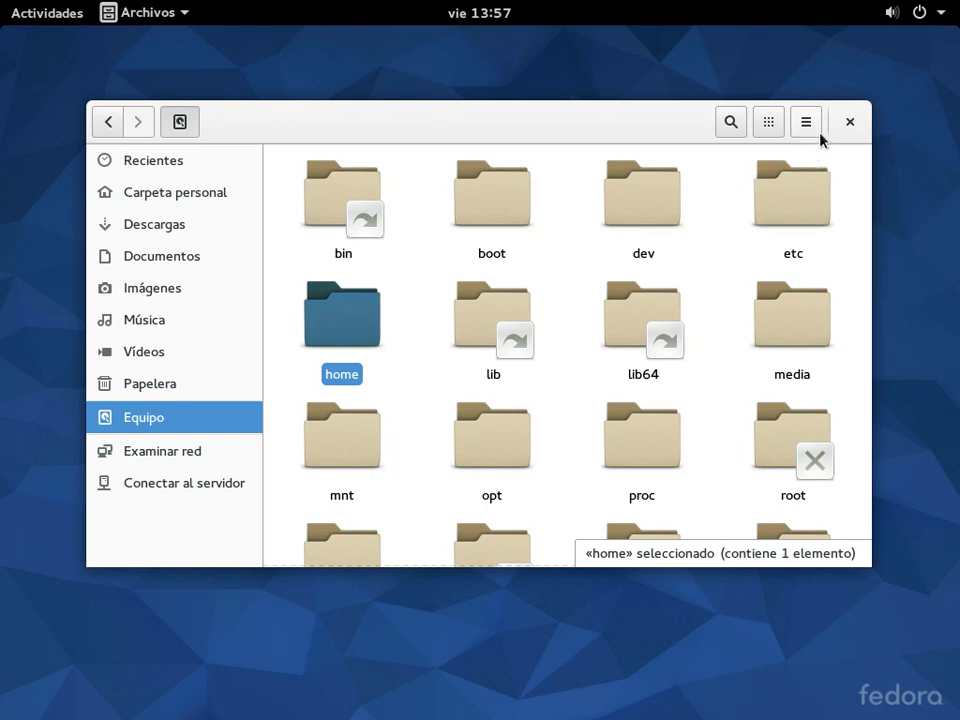
click(853, 123)
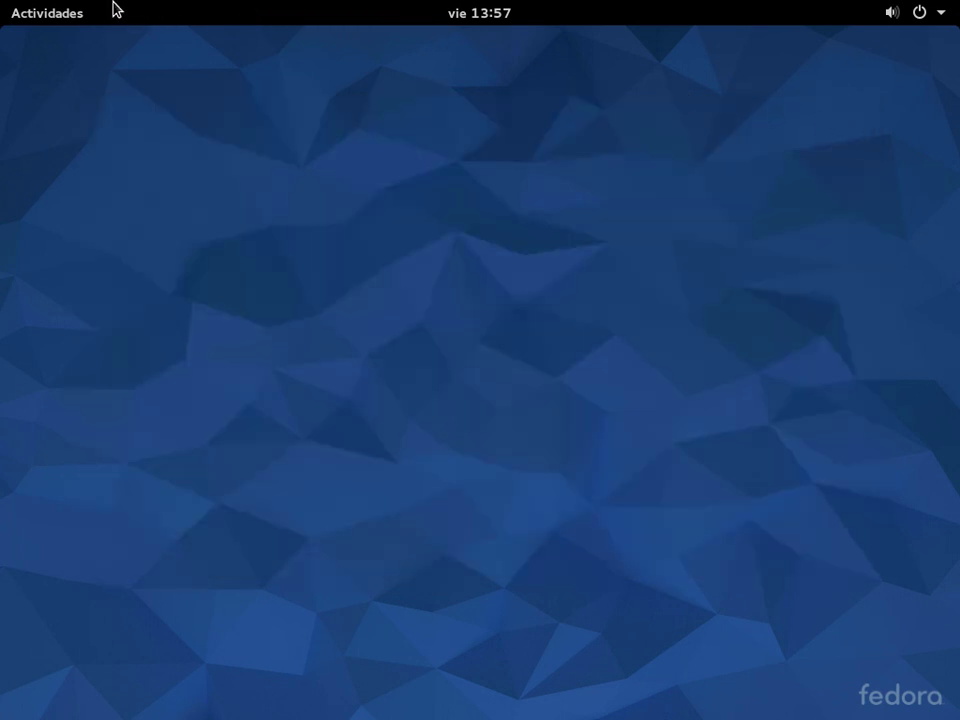
- Launch the Software application and continue past its welcome message
click(50, 27)
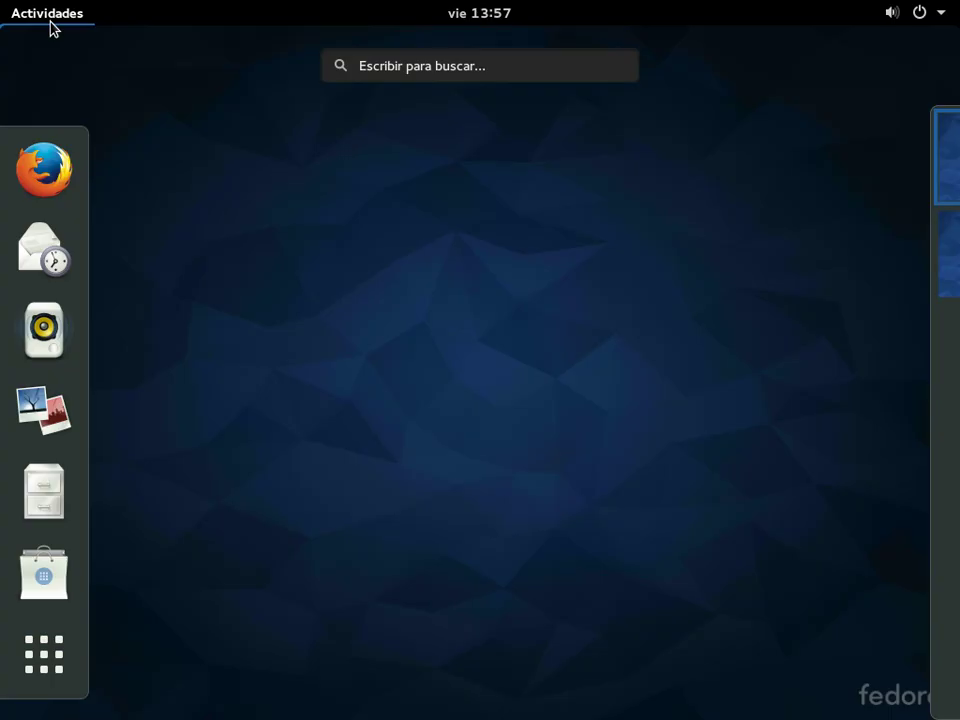
click(64, 580)
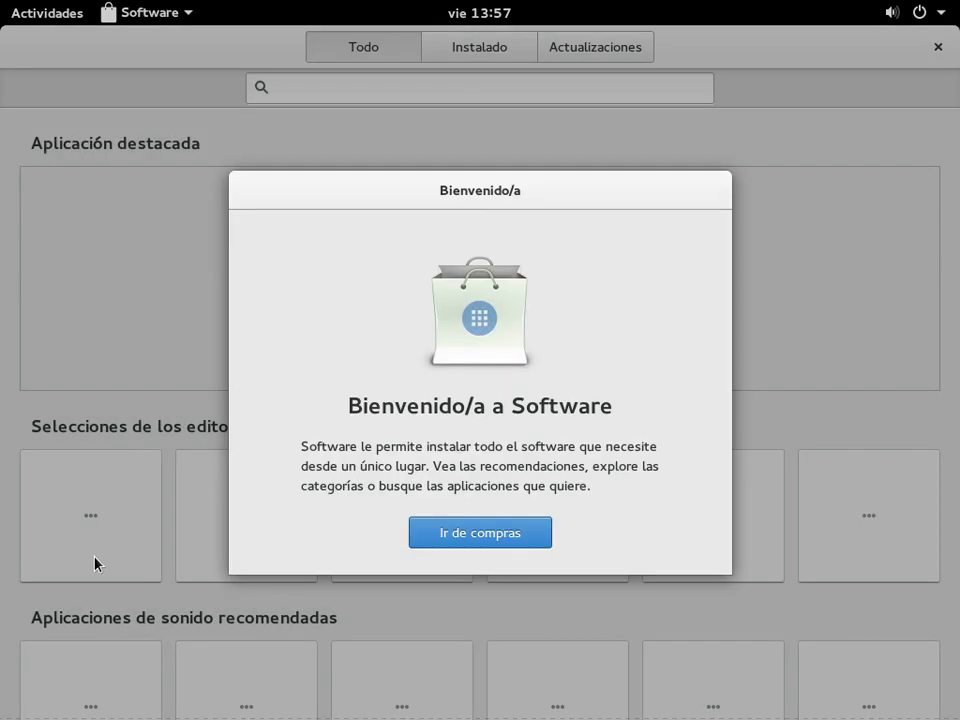
click(431, 528)
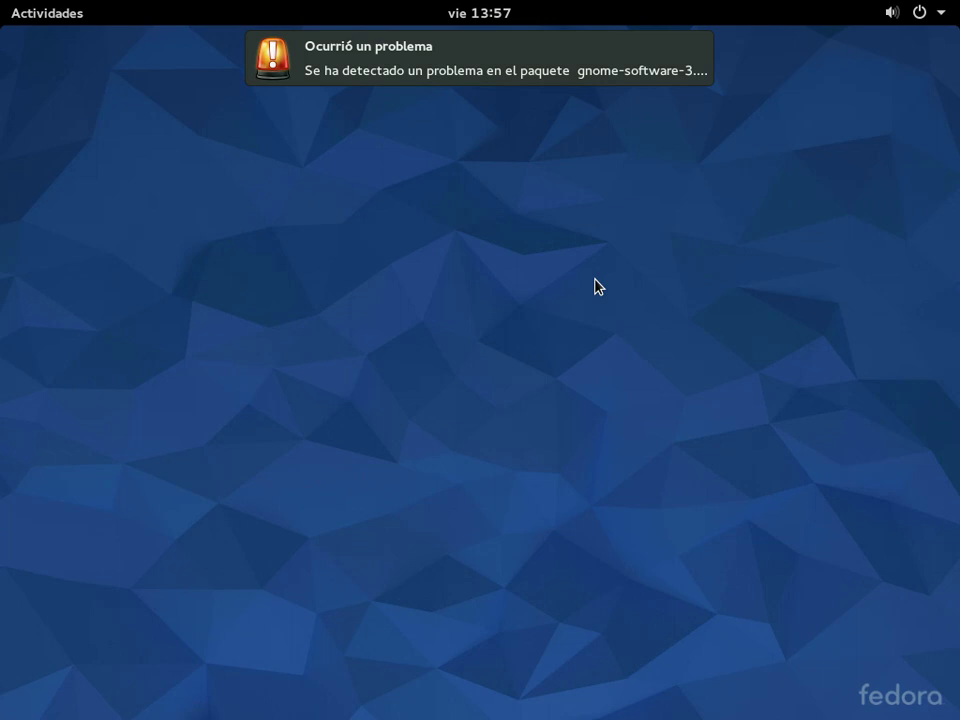
- Always ignore the gnome-software problem notification, confirming the mute with the option to not be asked again
mouse_move(613, 43)
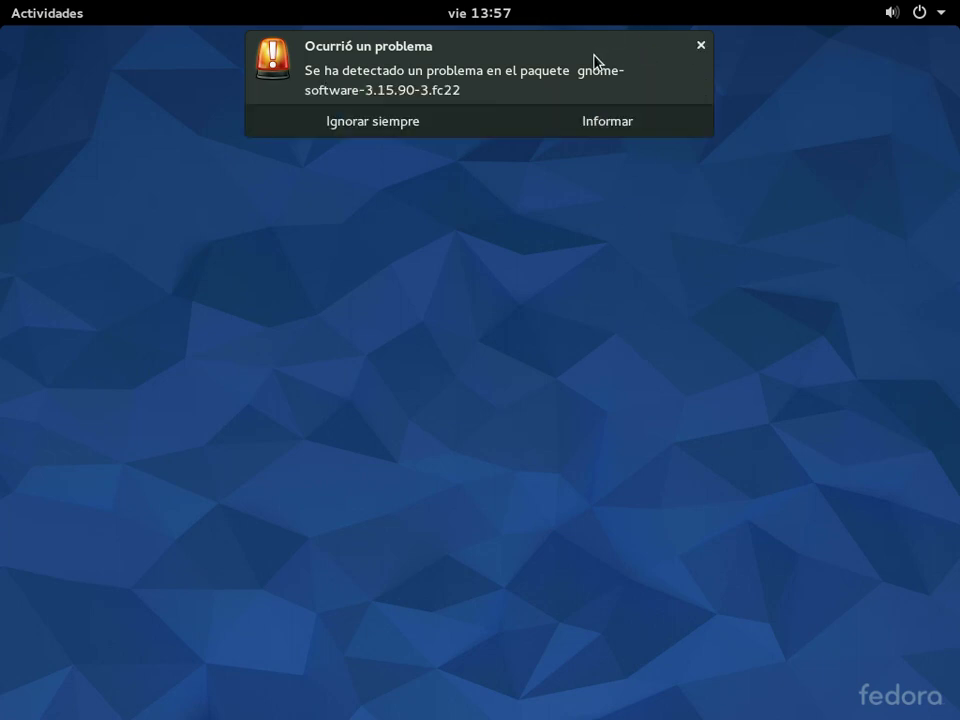
click(410, 121)
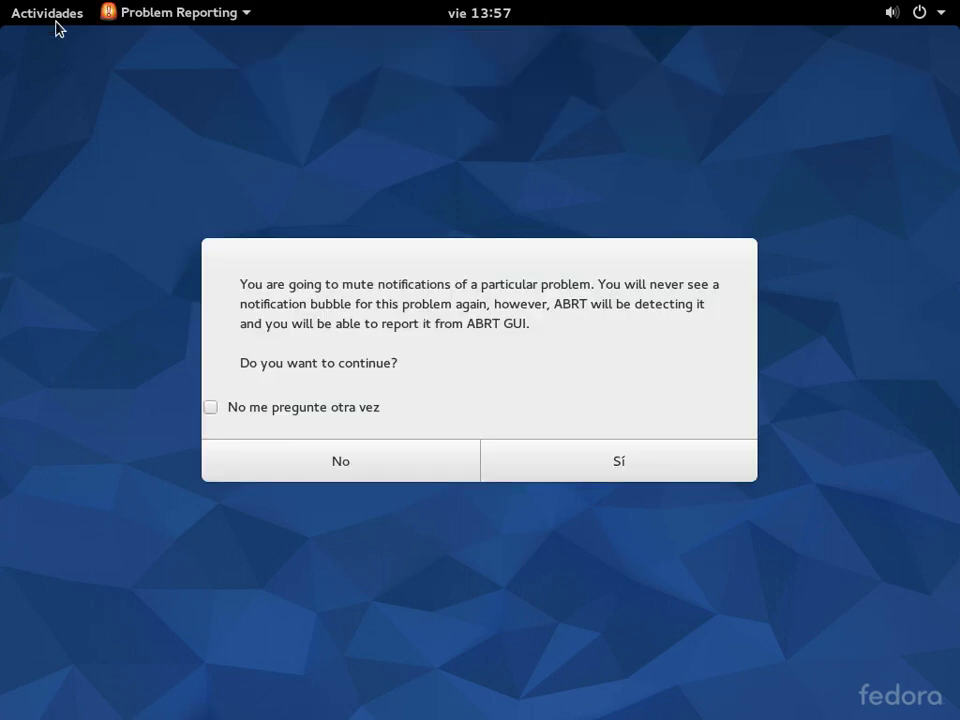
click(344, 416)
click(499, 464)
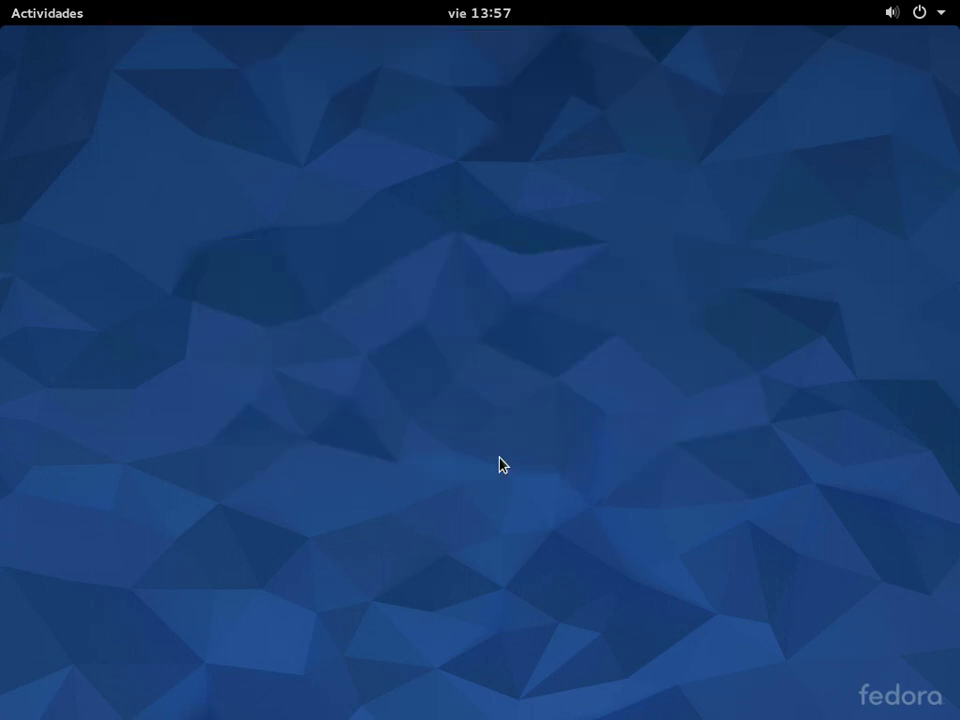
- Launch Terminal from the full application list and maximize its window
click(43, 17)
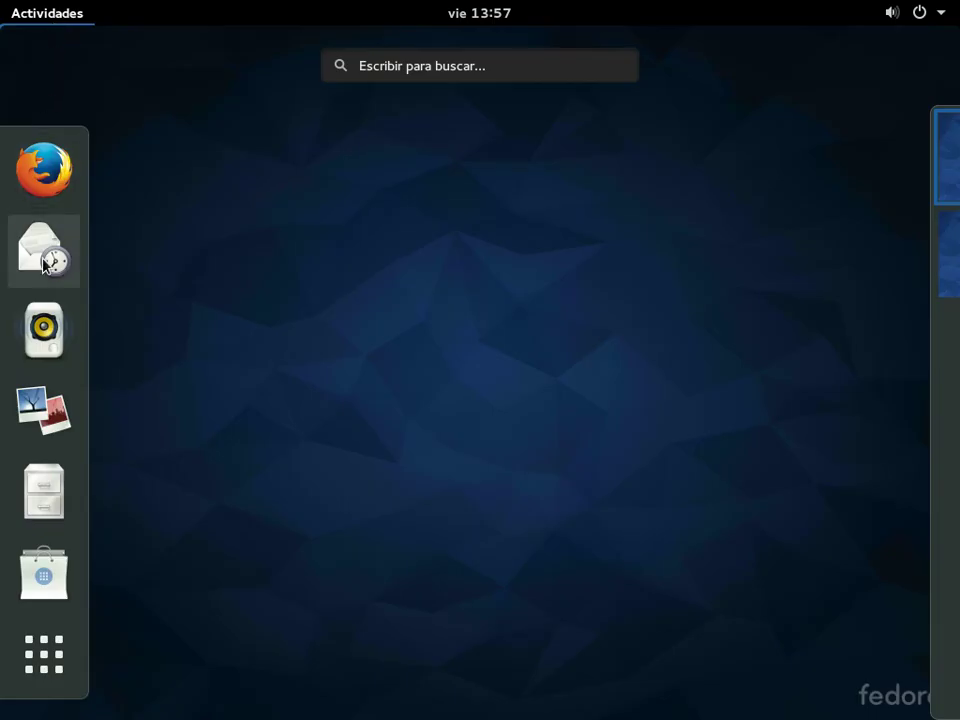
click(20, 655)
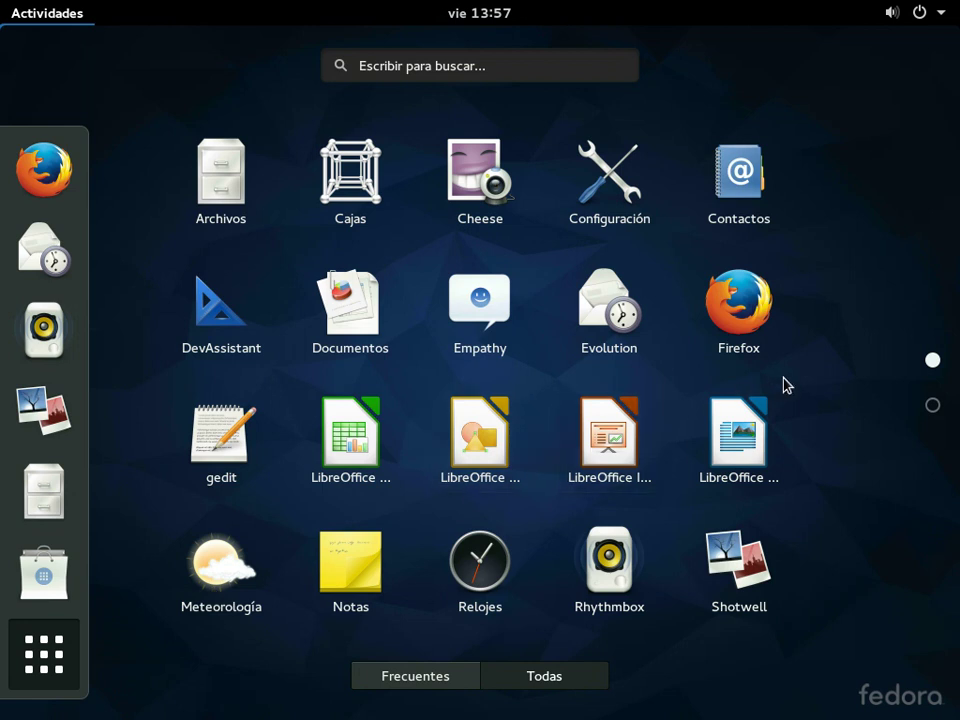
click(926, 410)
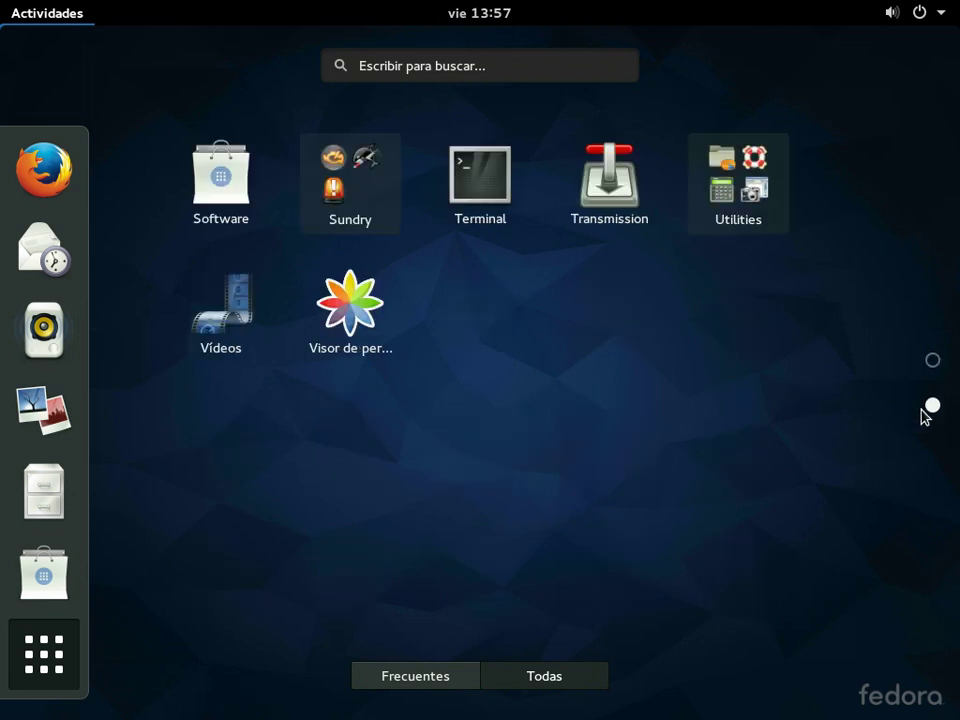
click(478, 157)
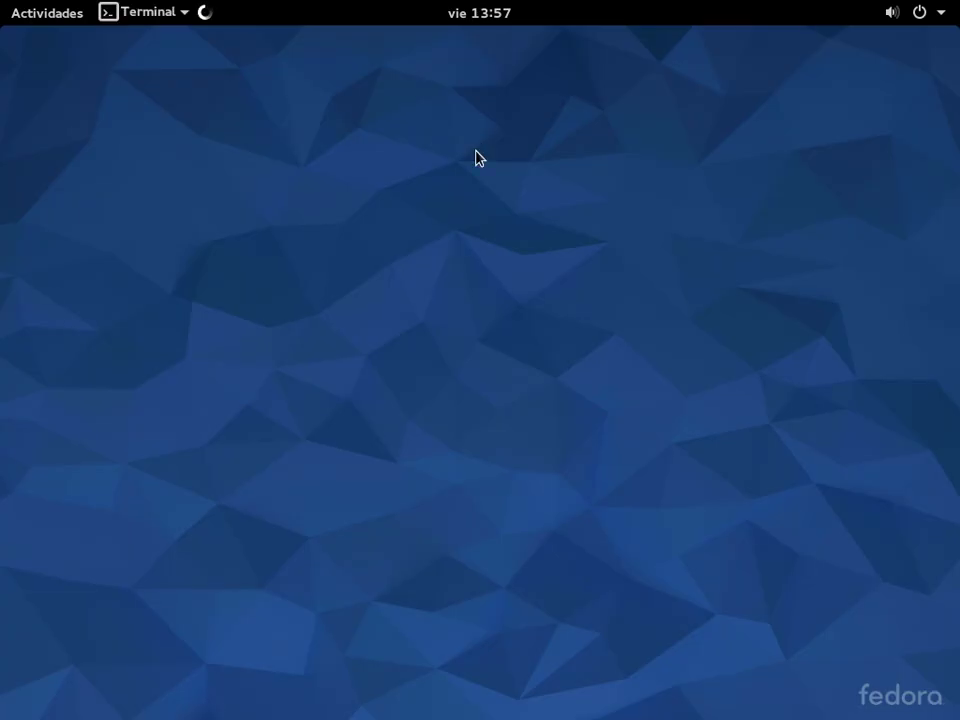
double_click(462, 124)
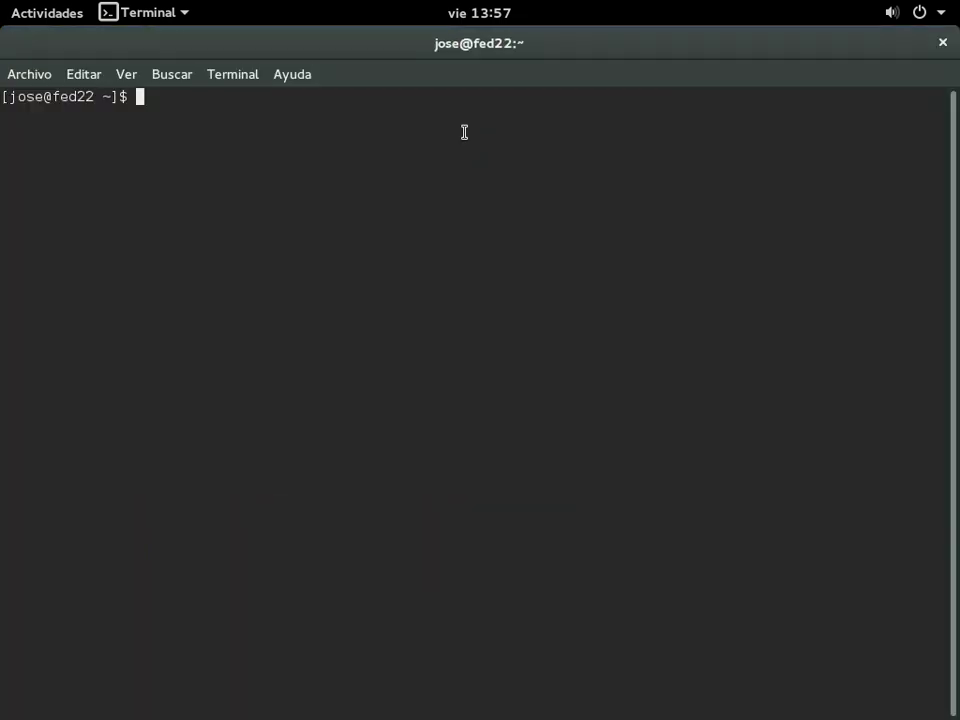
- Check the kernel and system information with uname -a, followed by a few blank prompt lines
text(uname -a)
key(Return)
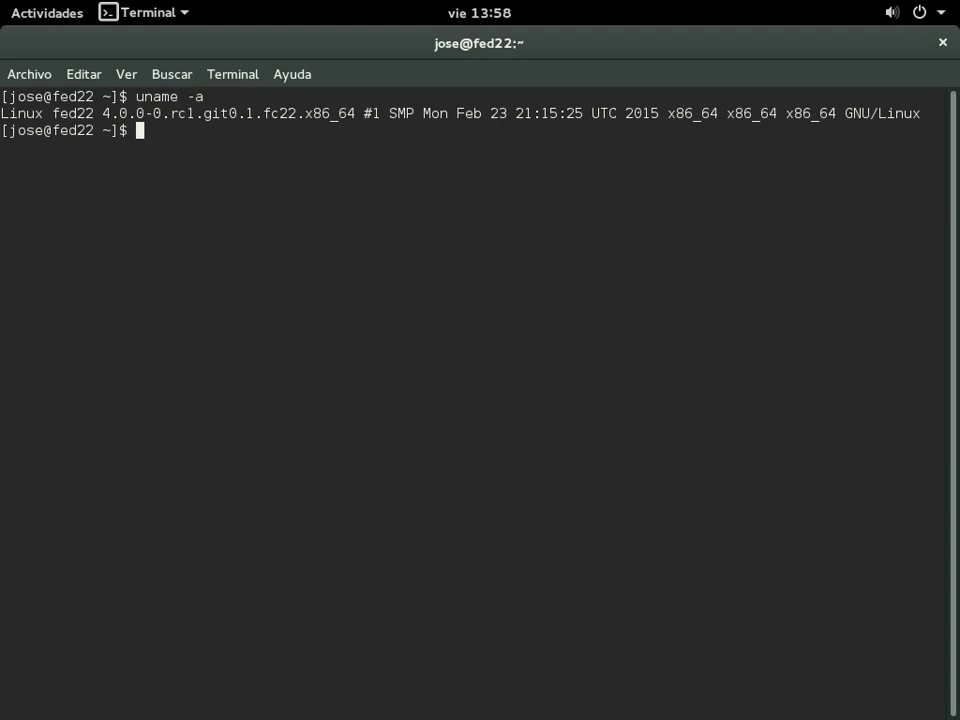
key(Return)
key(Return)
key(Return)
- List the mounted file systems and their disk usage in readable units with df -h
text(df -h)
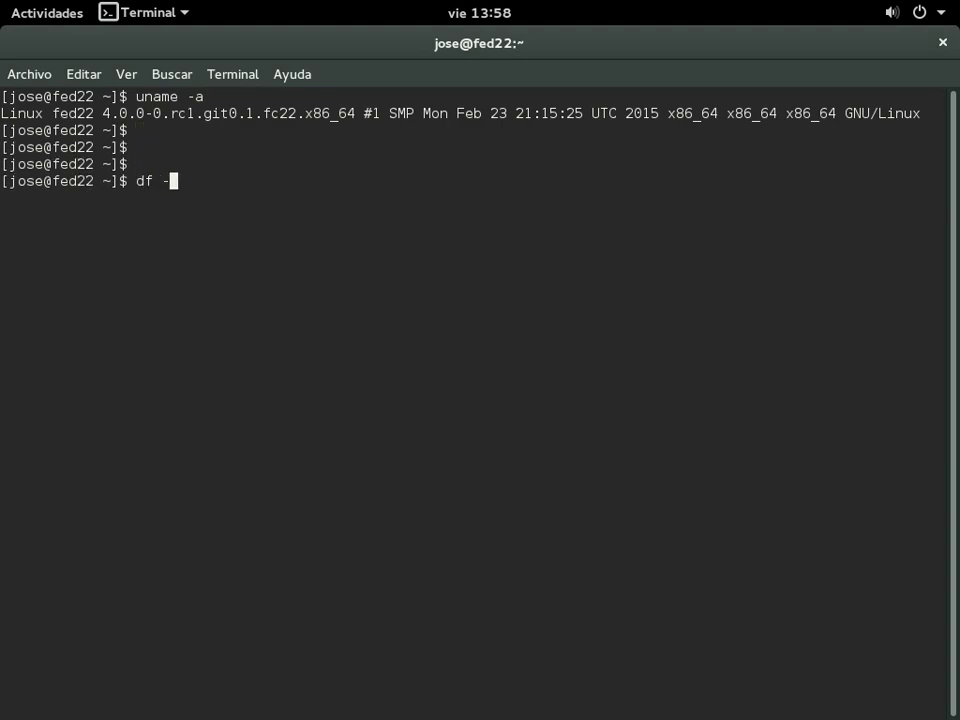
key(Return)
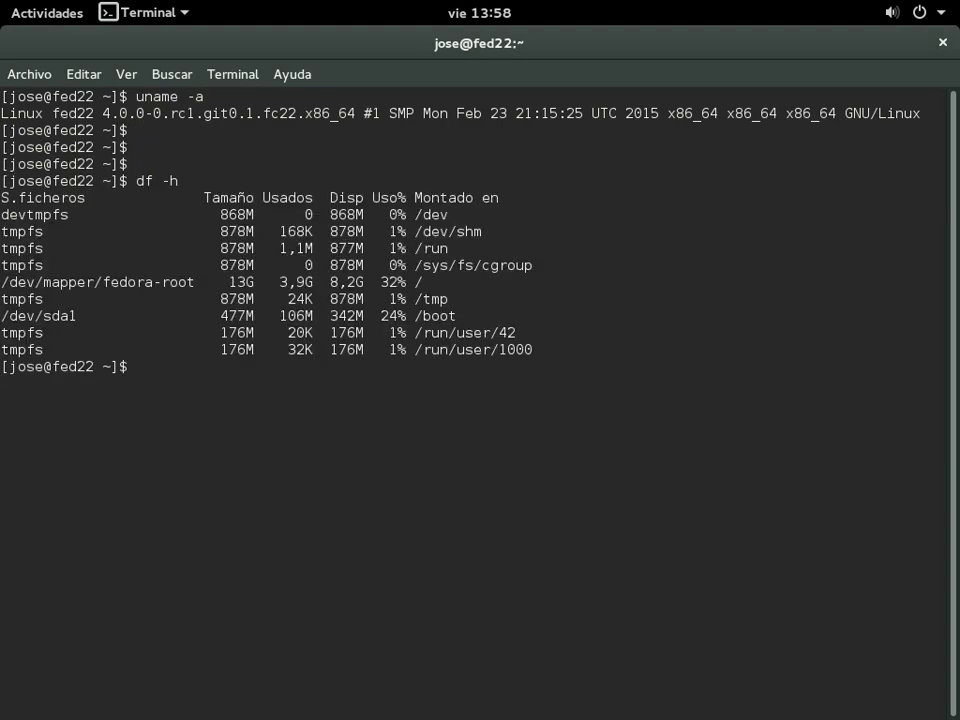
key(Return)
key(Return)
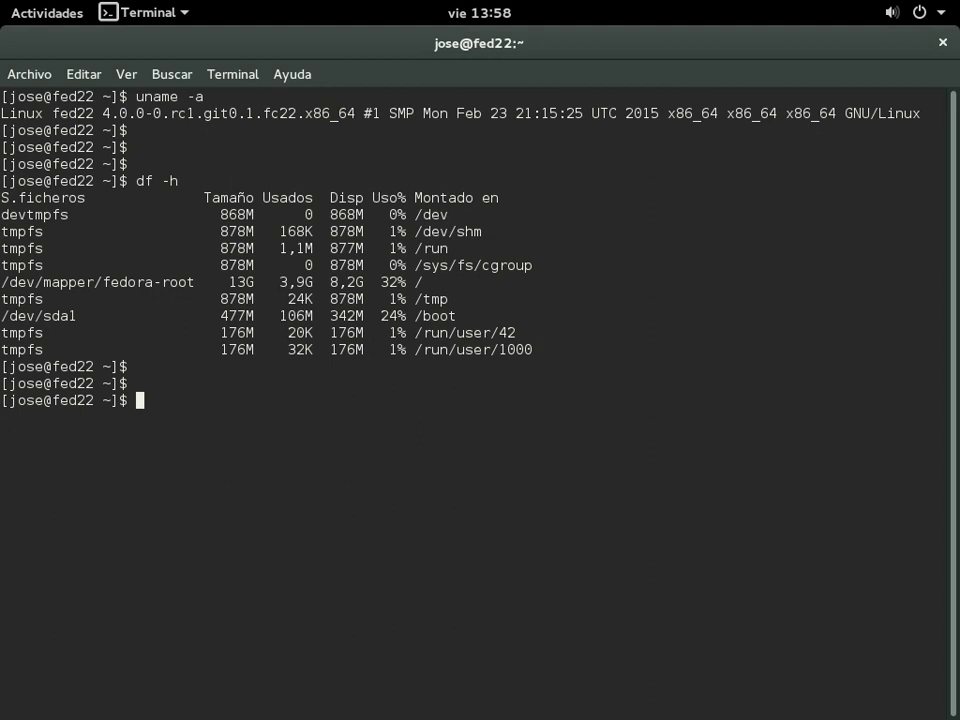
- Change to the root directory and list all its entries in reverse time order with ls -lart
text(cd /)
key(Return)
text(ls -lart)
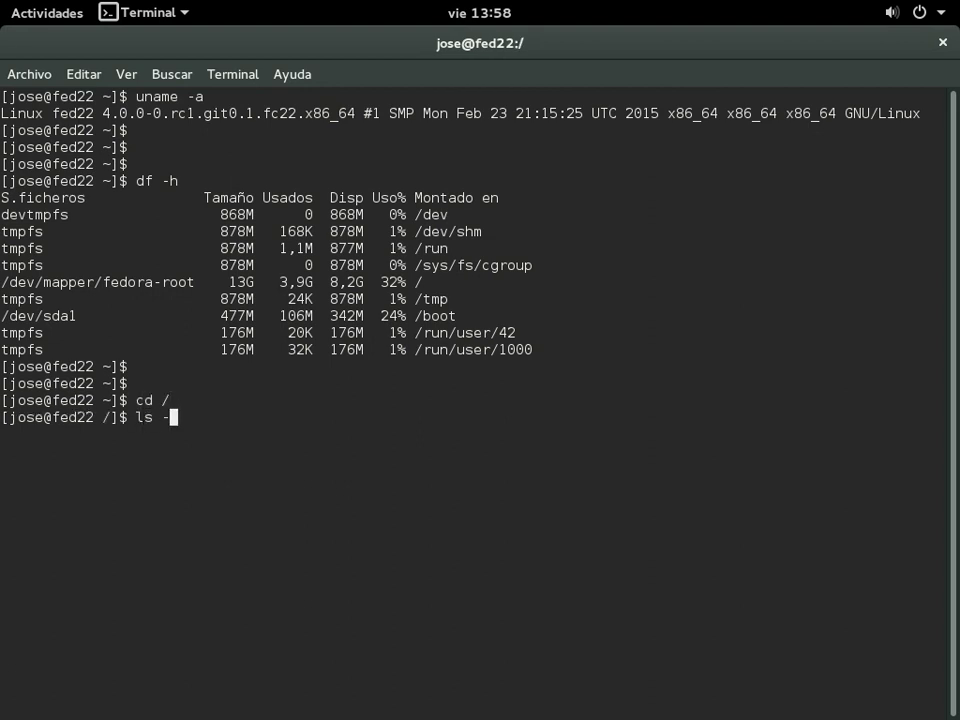
key(Return)
key(Return)
key(Return)
key(Return)
key(Return)
key(Return)
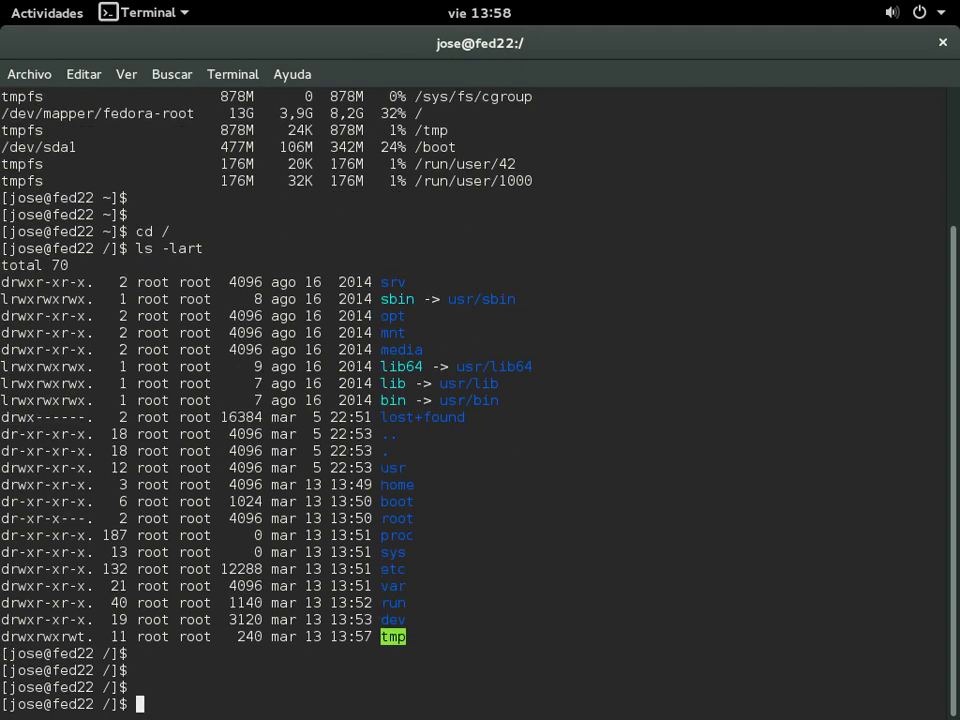
- Monitor the running processes with top, and close the terminal despite the active process
text(top)
key(Return)
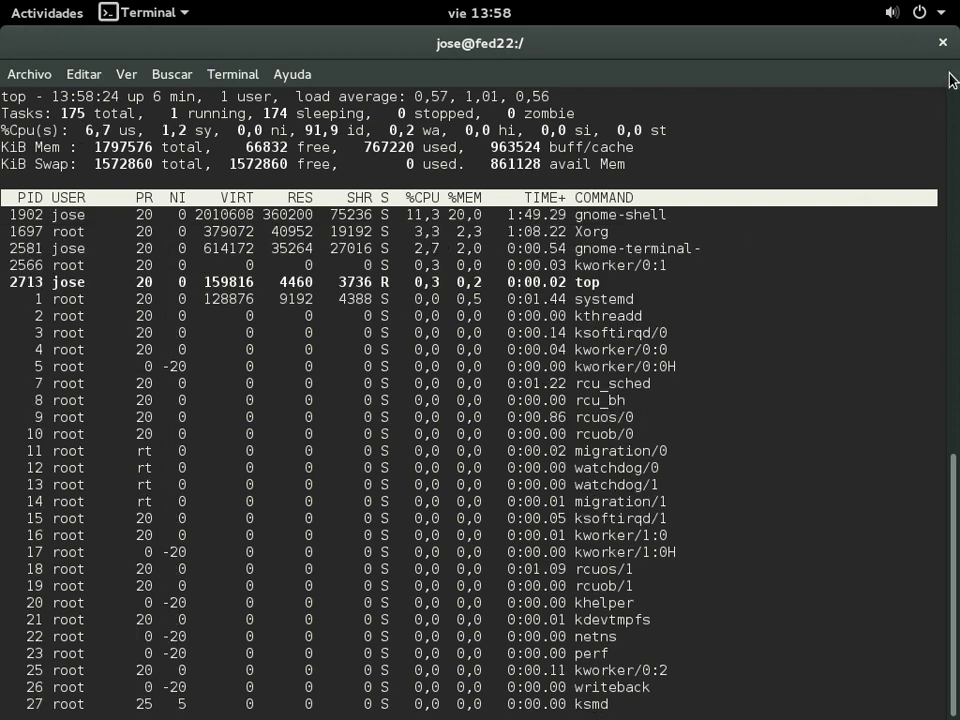
click(941, 42)
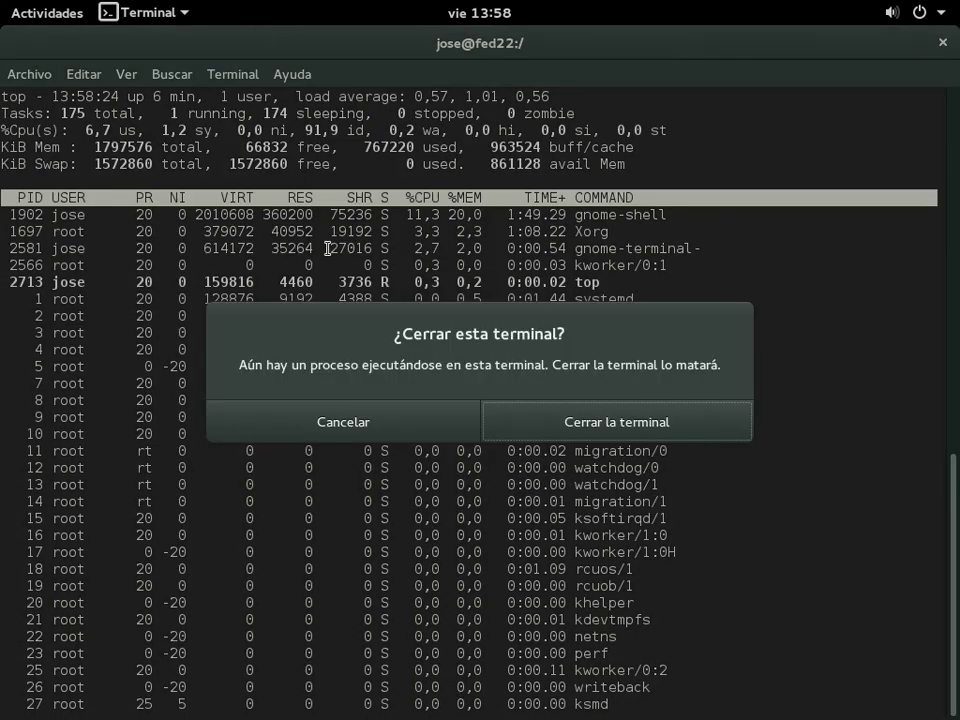
click(464, 434)
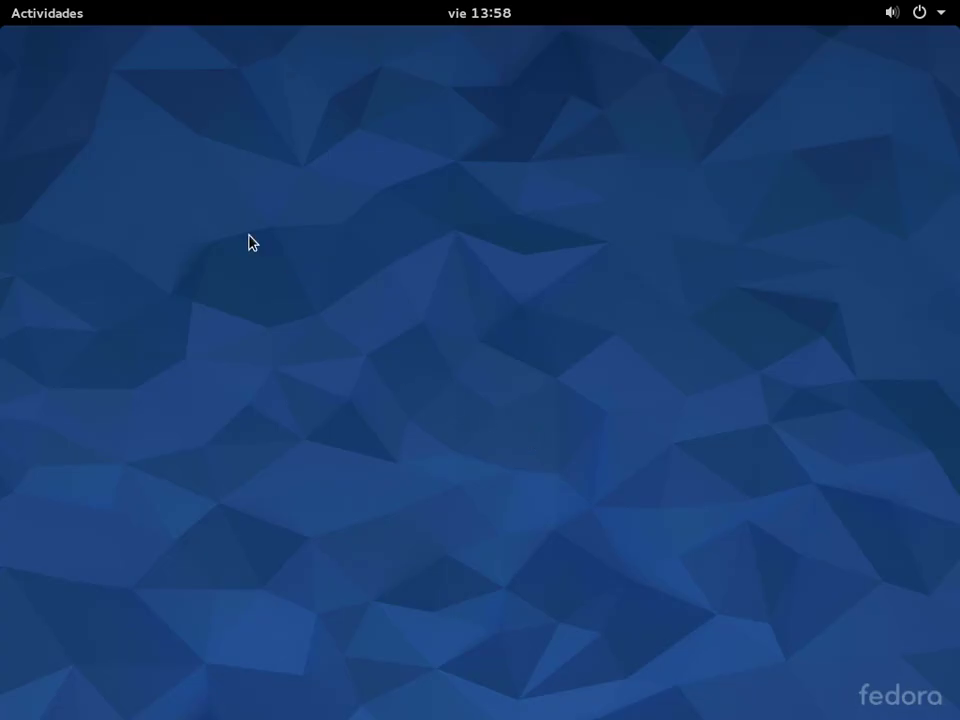
- Open Configuración from the application list and bring up the desktop background chooser in Fondo
click(65, 12)
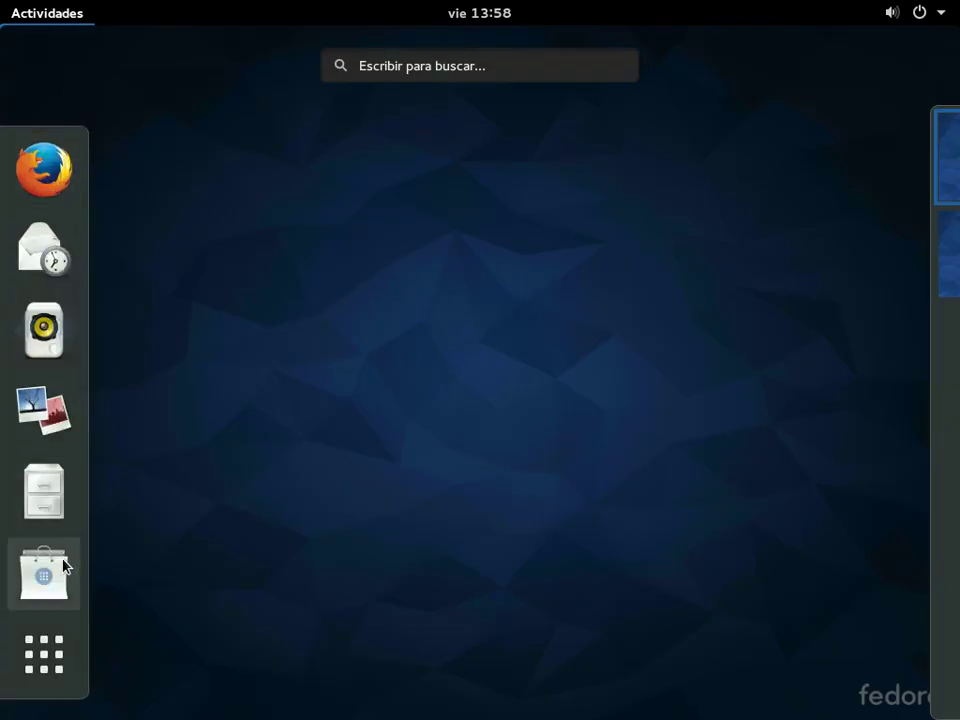
click(32, 667)
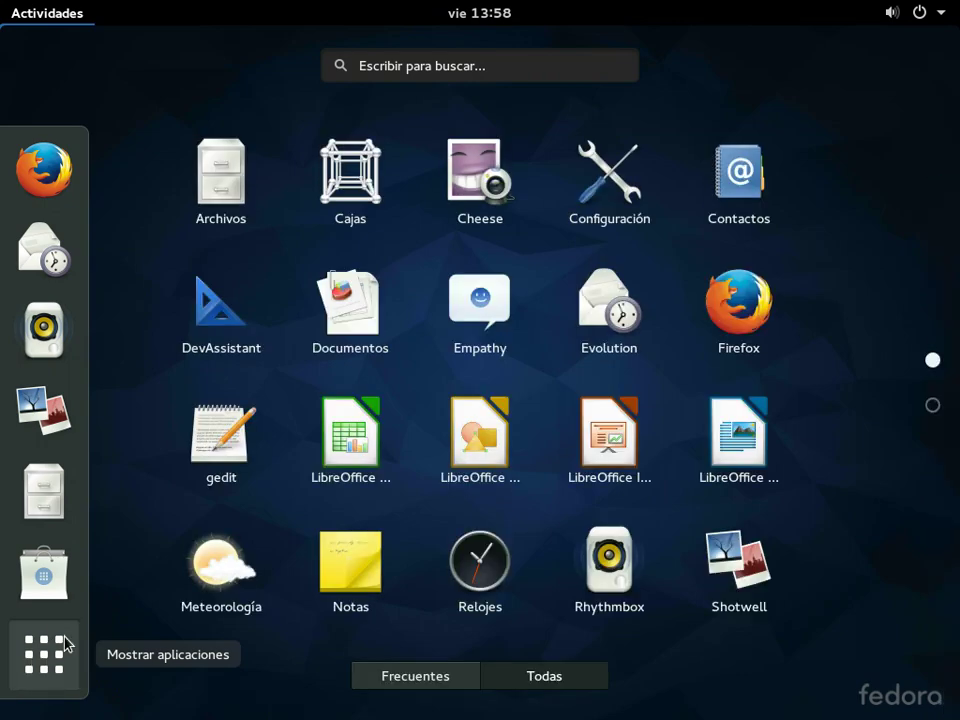
click(590, 161)
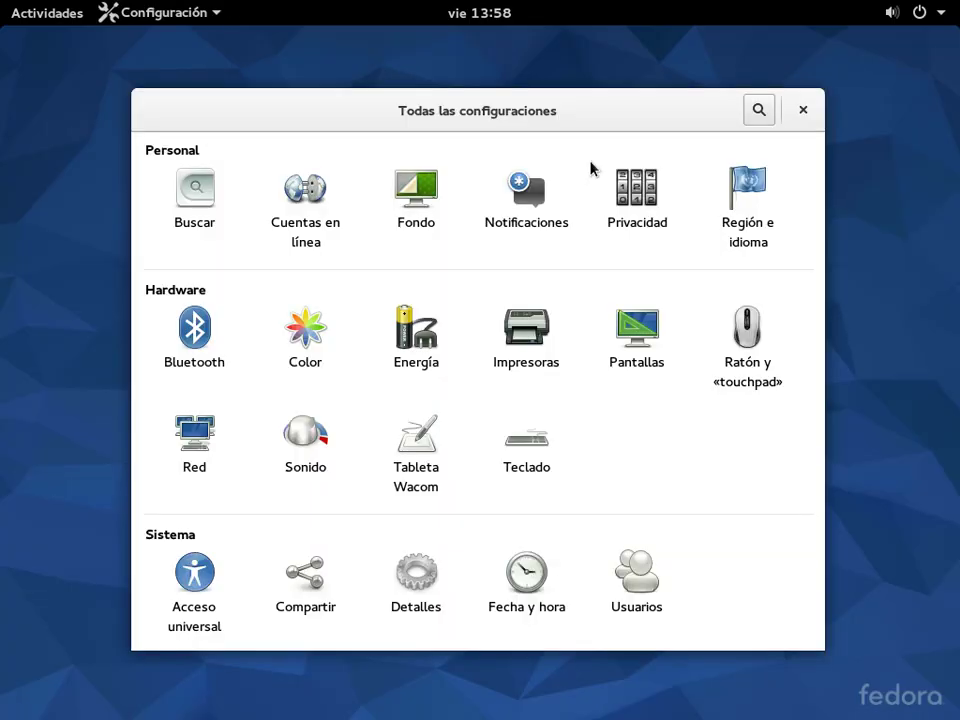
click(411, 195)
click(328, 352)
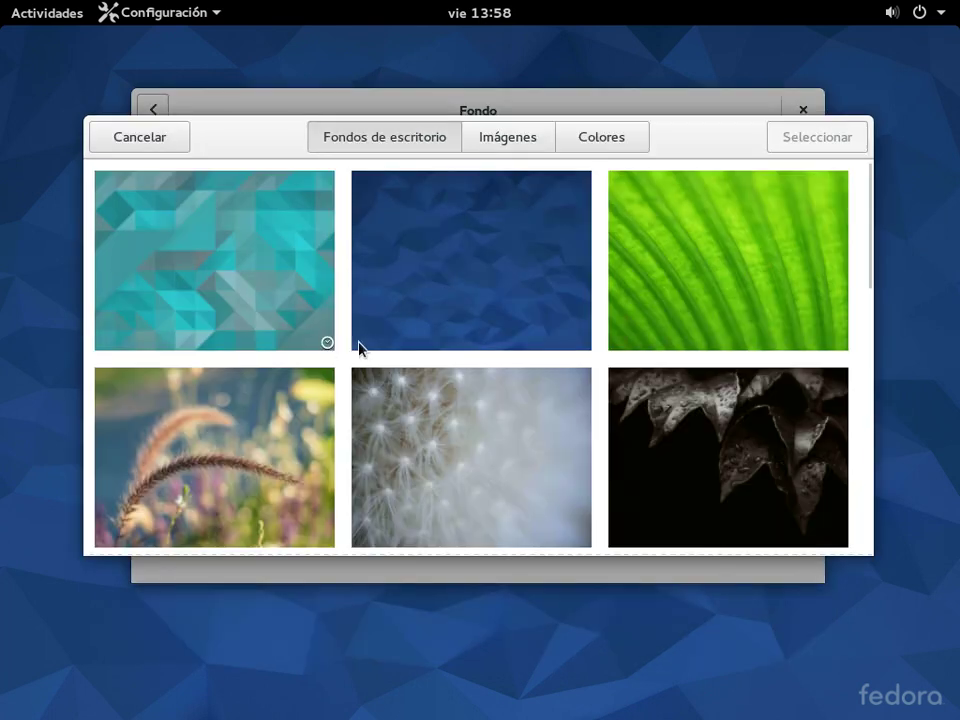
- Browse the available desktop backgrounds, Imágenes and Colores, and cancel without choosing a new background
key(Down)
key(Down)
key(Down)
key(Down)
key(Down)
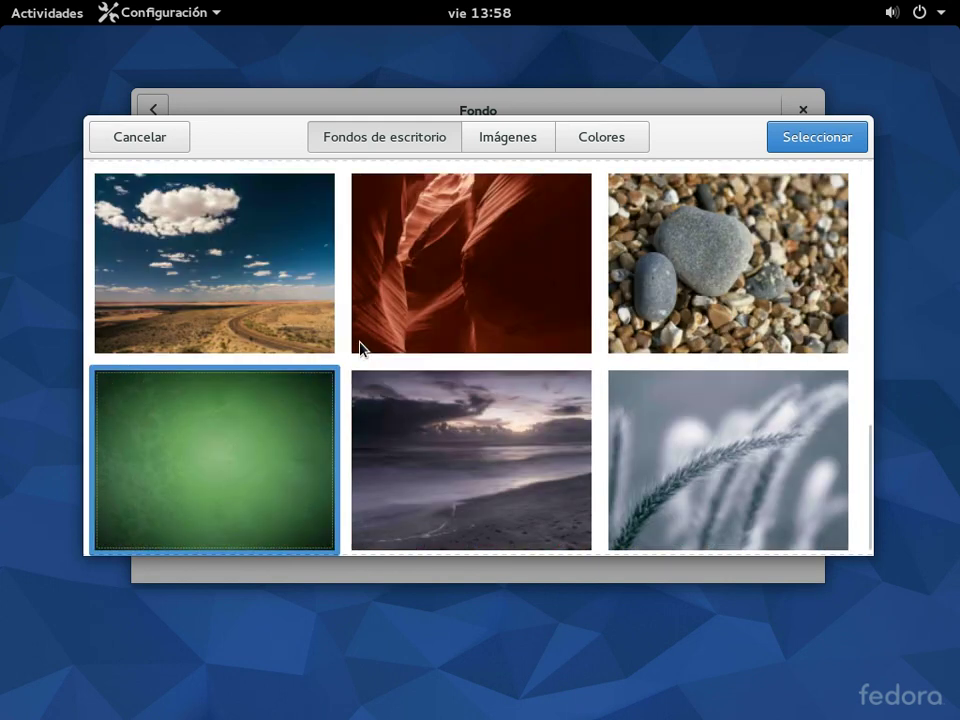
key(Up)
key(Up)
key(Up)
key(Up)
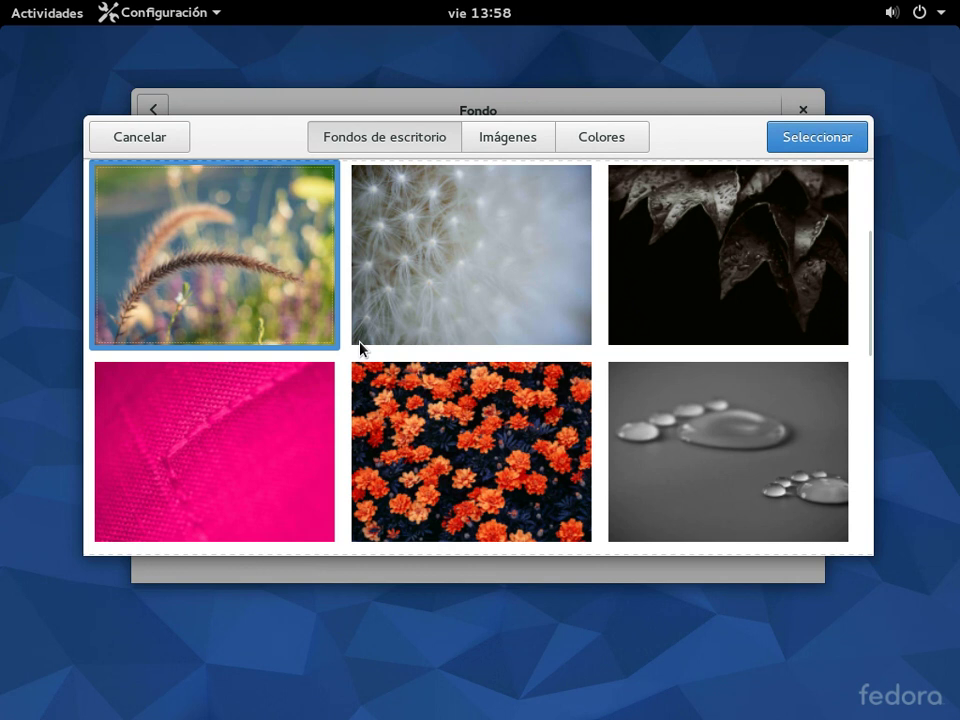
key(Up)
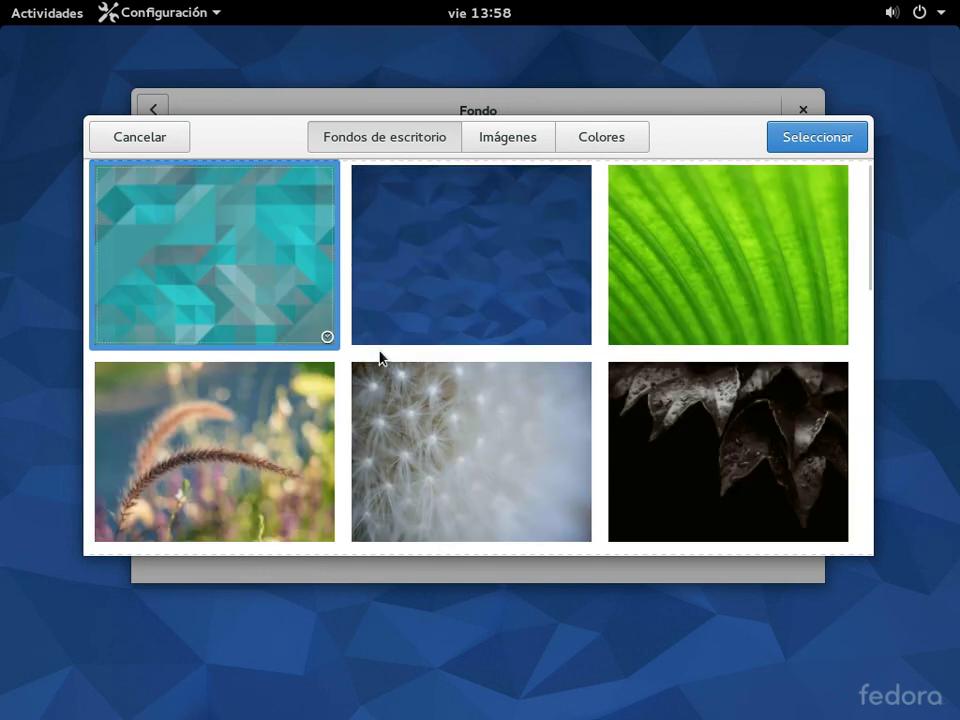
click(481, 146)
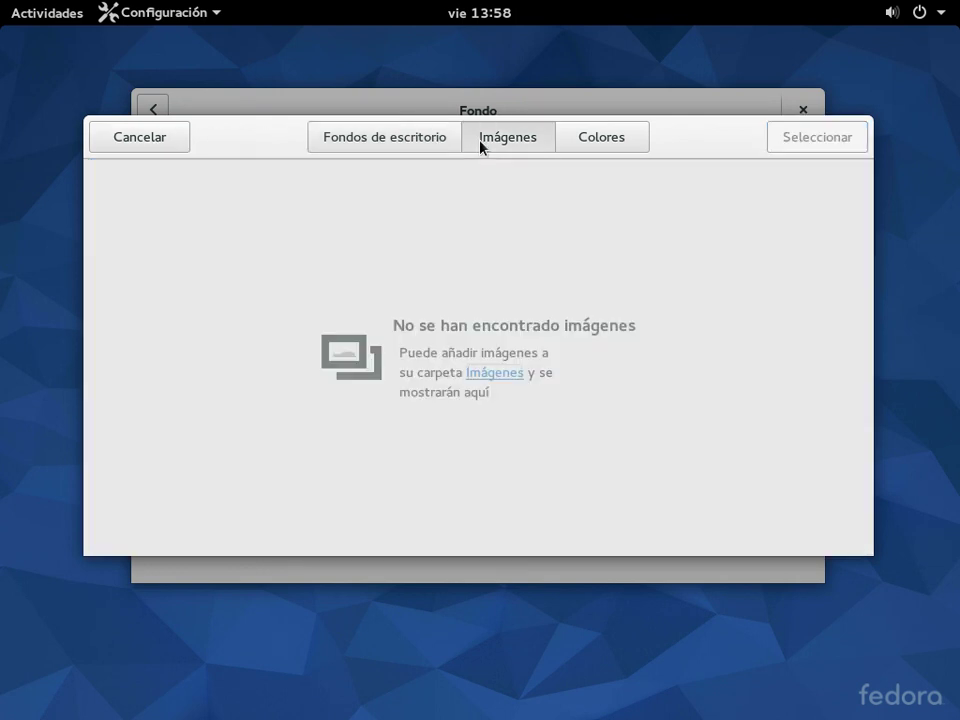
click(598, 146)
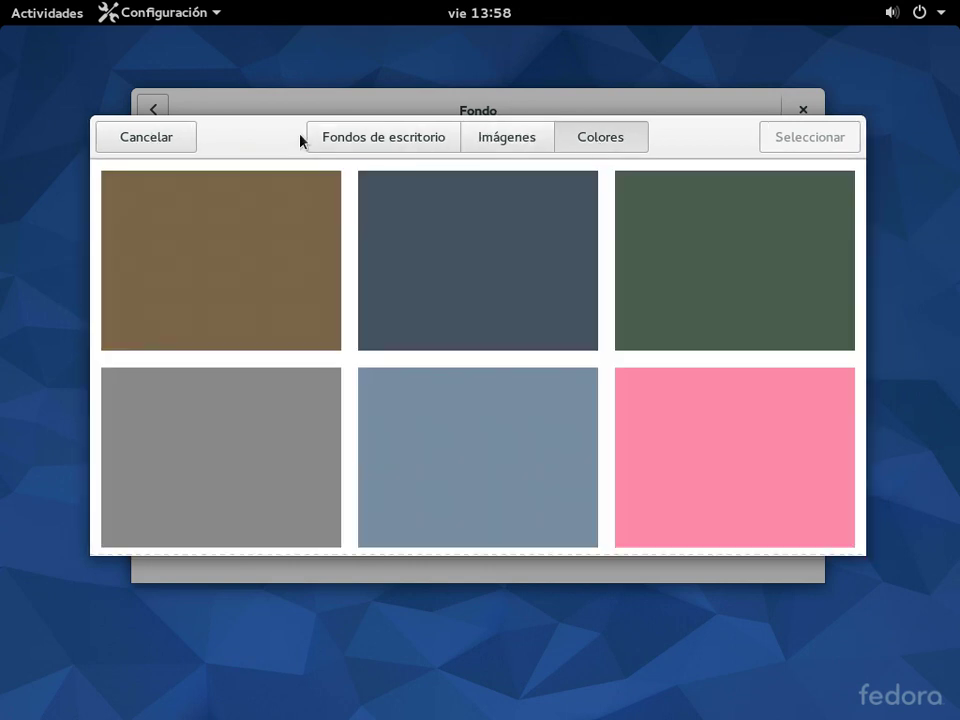
click(160, 139)
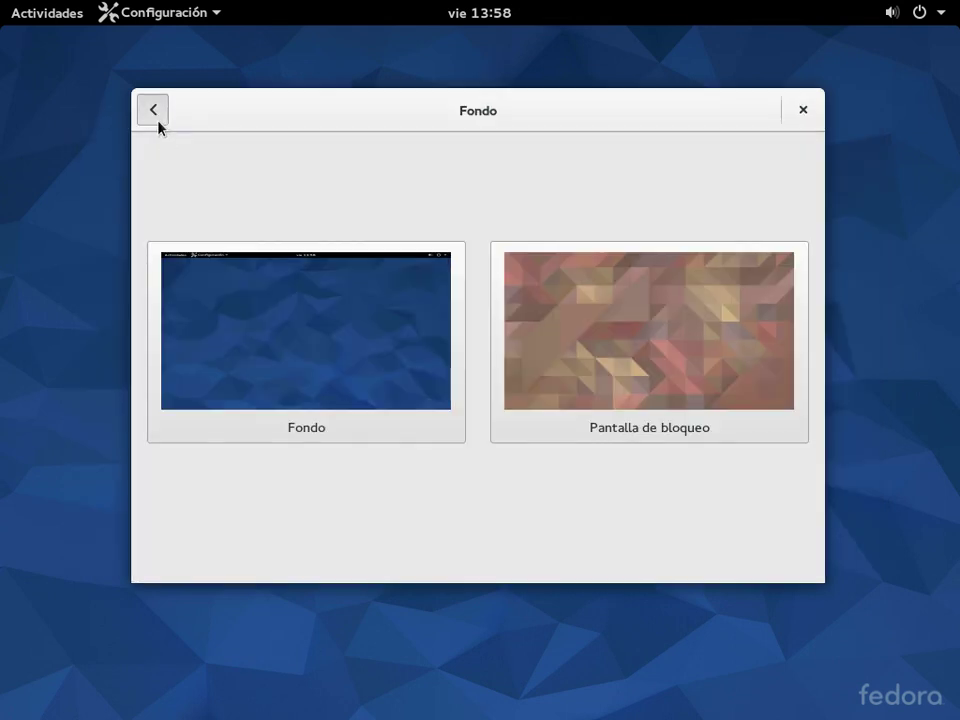
- Review the Notificaciones settings and the per-application list, and return to all settings
click(156, 121)
click(527, 214)
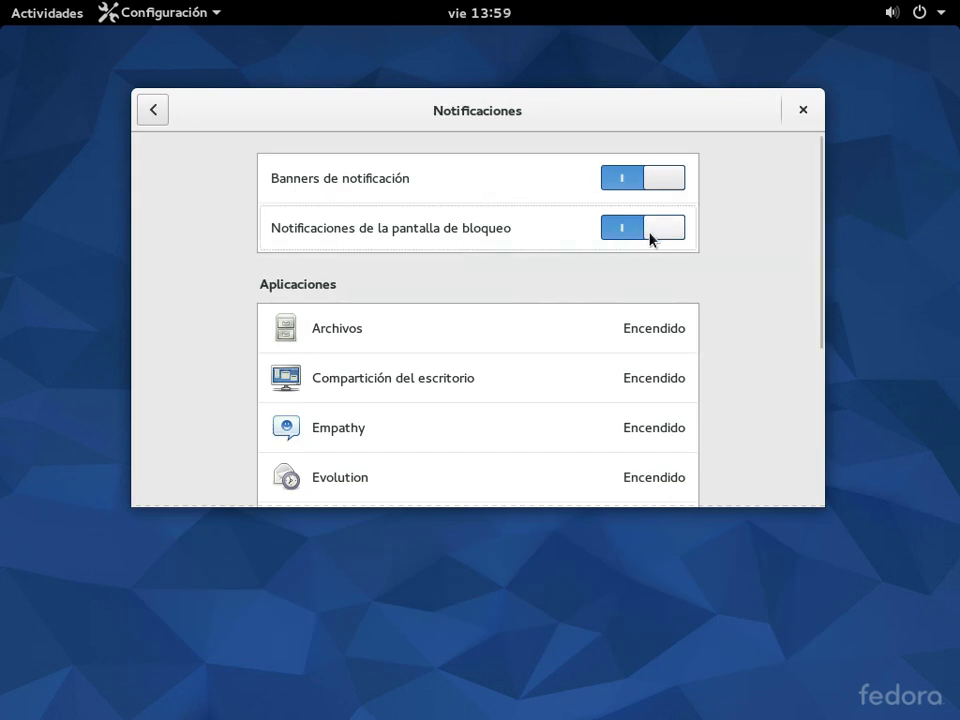
scroll(649, 238, down, 5)
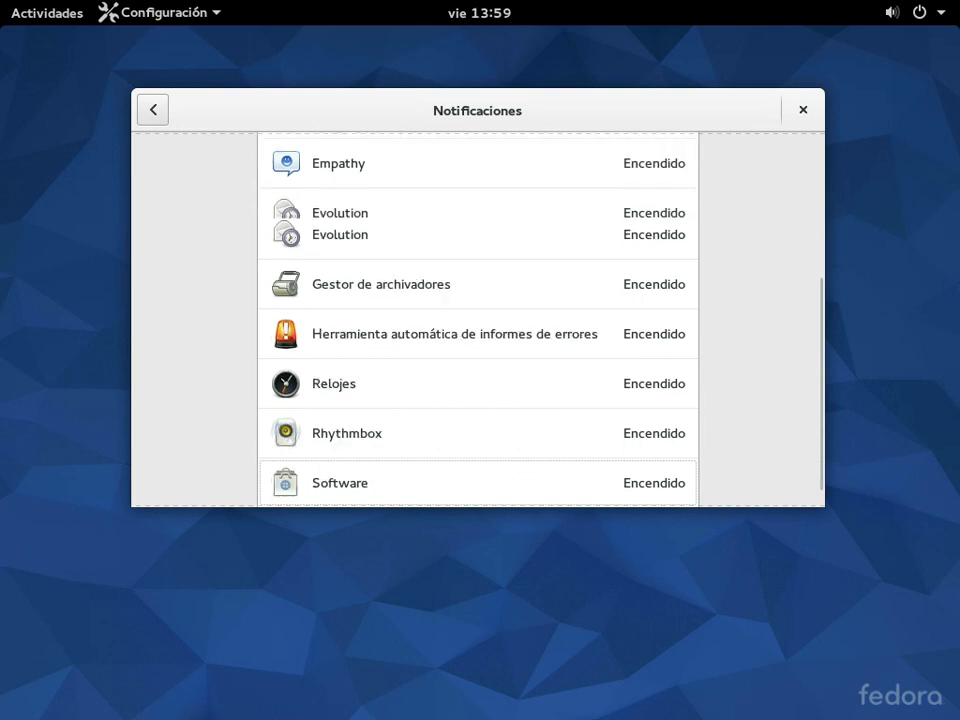
click(157, 107)
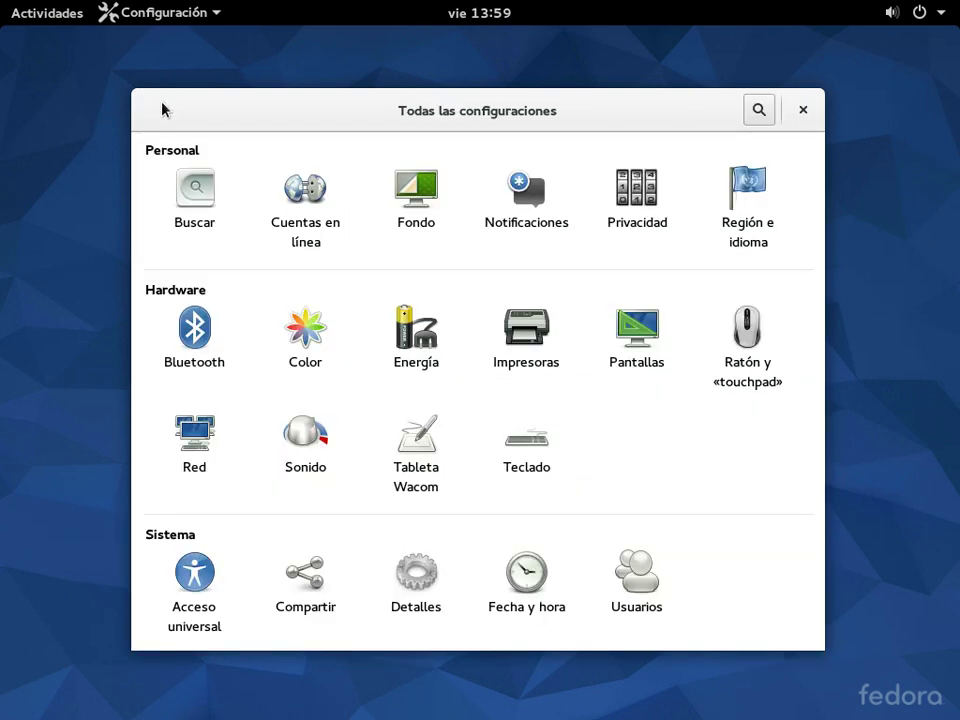
- Move the settings window toward the desktop's upper-left corner, review the Región e idioma settings, and return to all settings
drag(201, 101, 4, 110)
drag(62, 122, 147, 87)
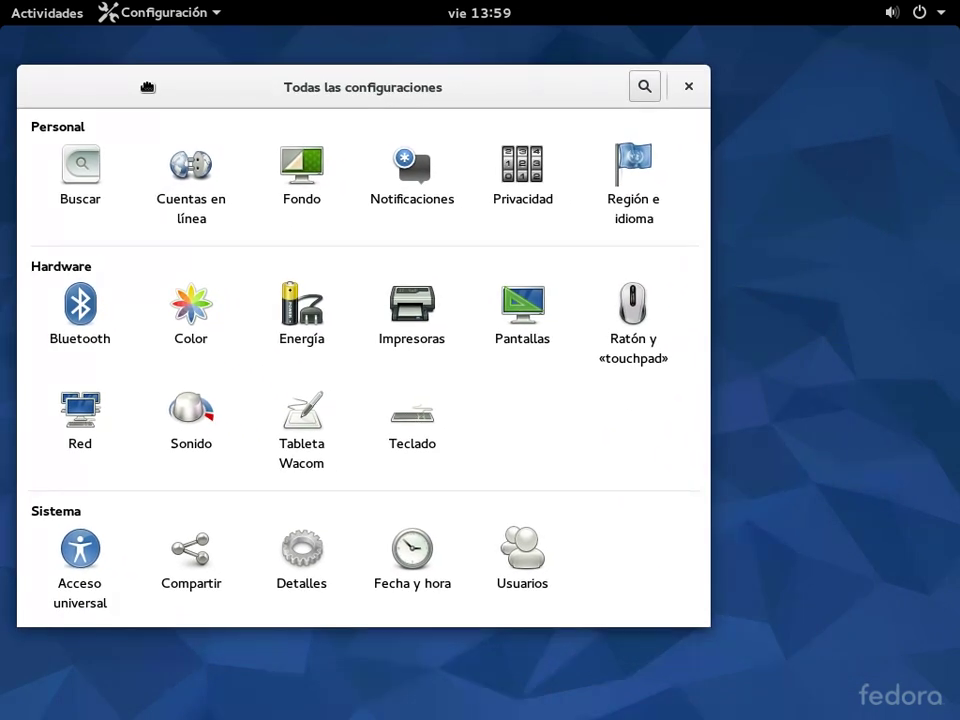
click(643, 188)
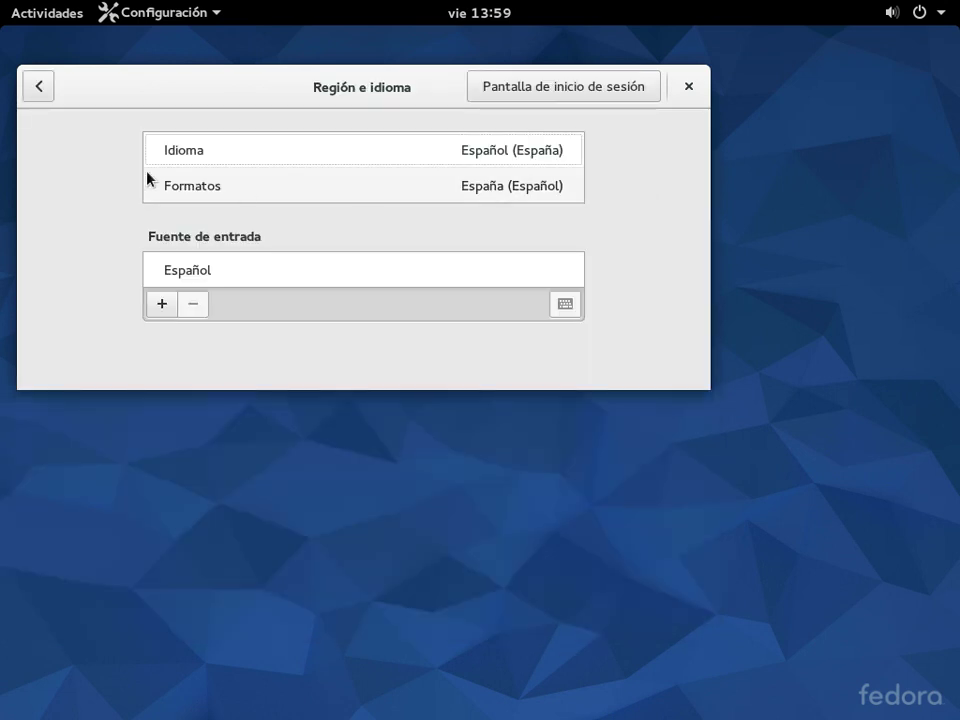
click(39, 93)
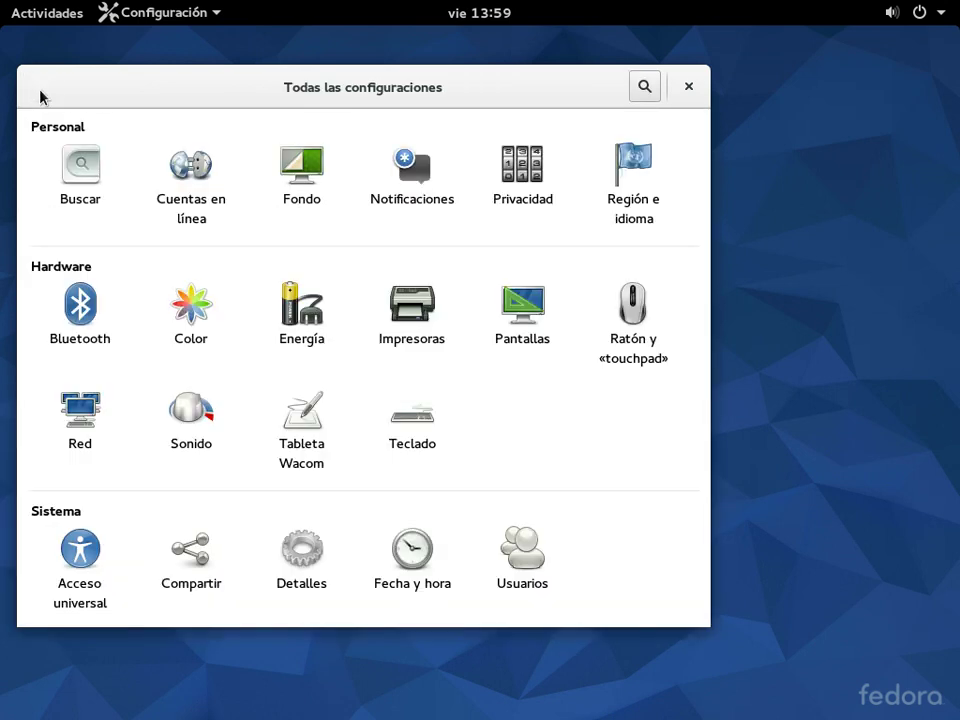
- Review the Color management settings for the default monitor, and return to all settings
click(190, 310)
click(122, 203)
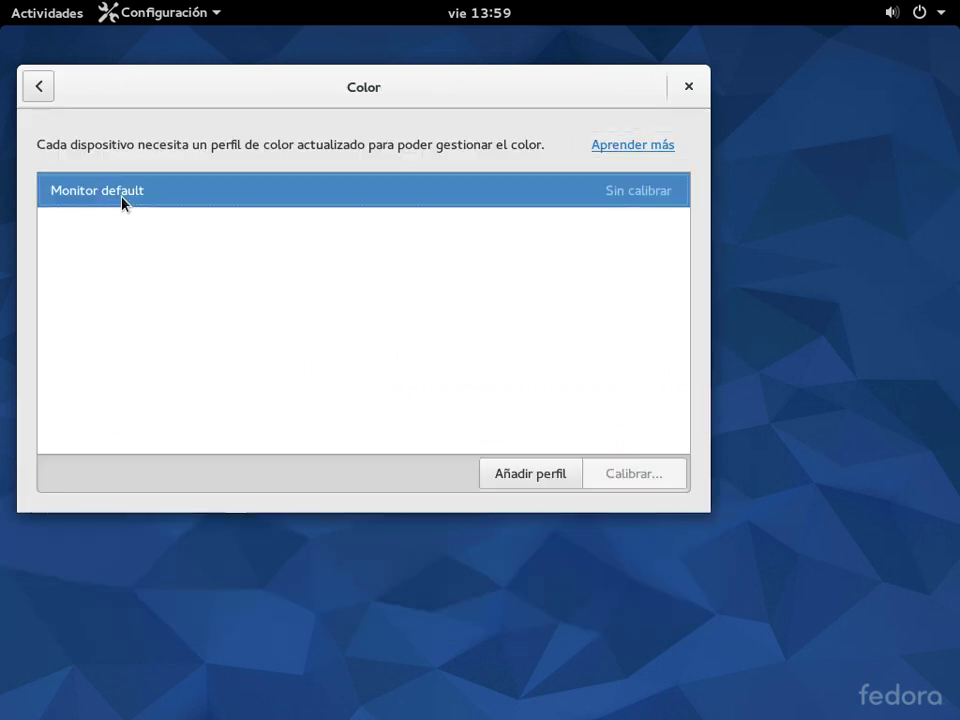
click(40, 86)
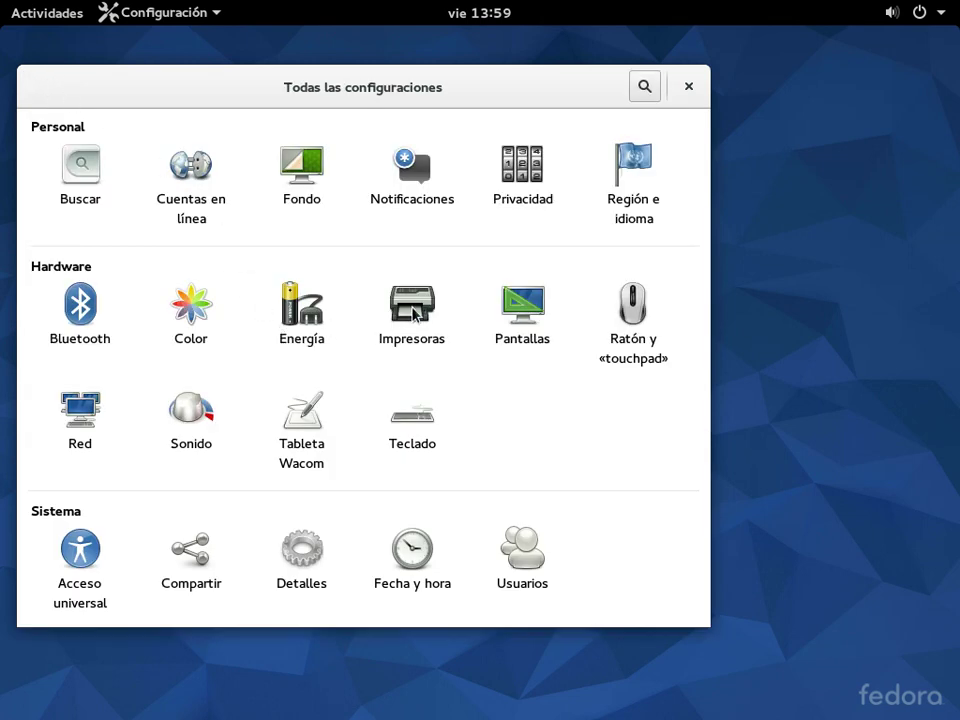
- Inspect the resolution options of the unknown display in Pantallas, cancel without changes, and return to all settings
click(505, 310)
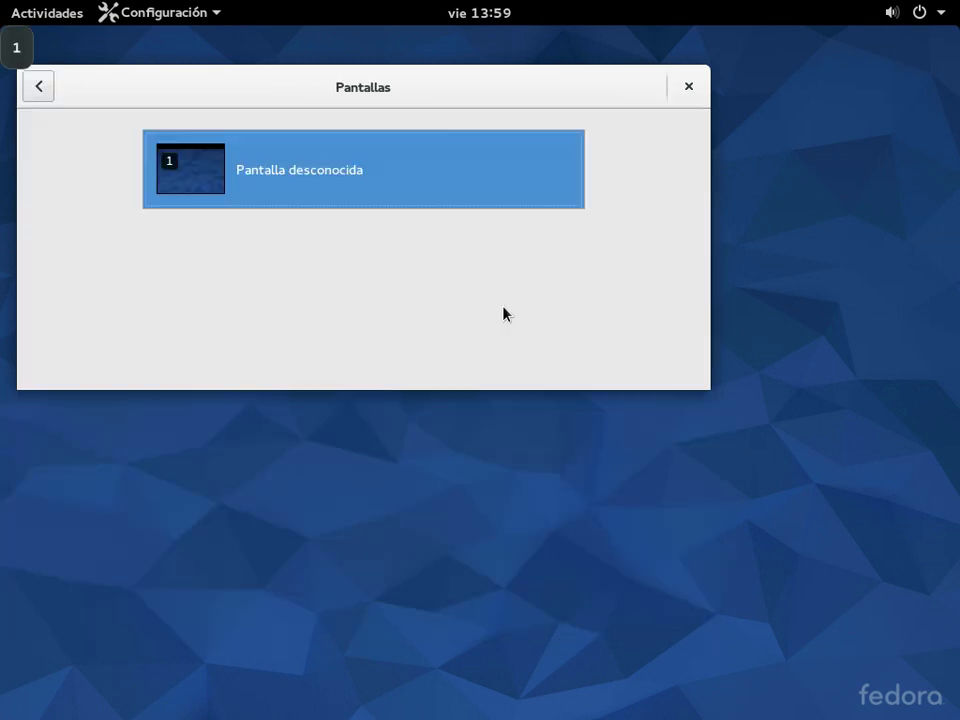
click(312, 158)
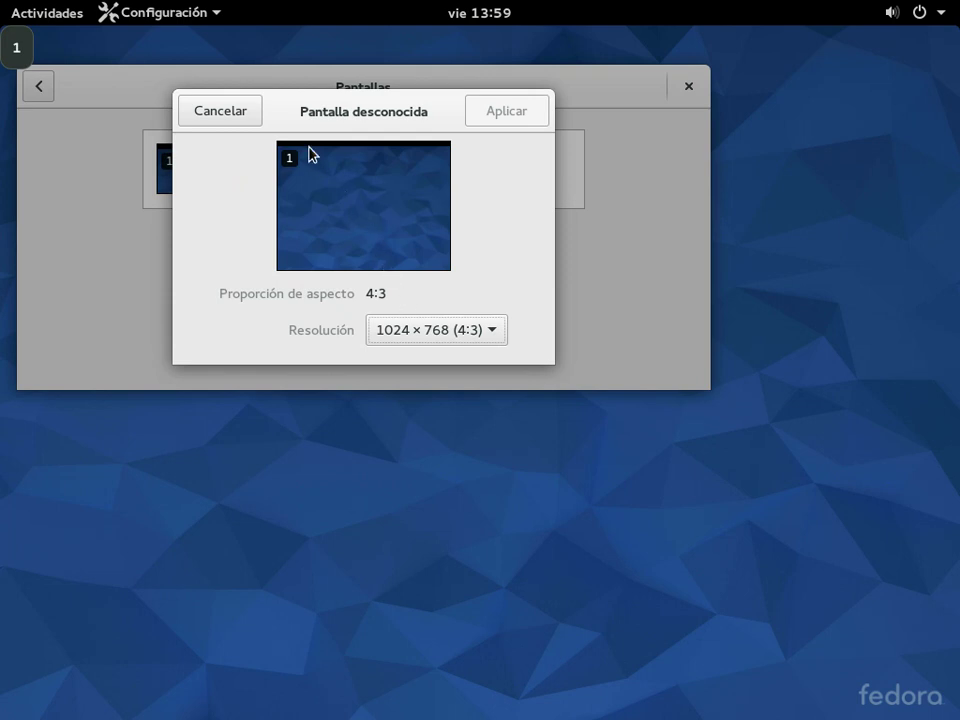
click(228, 114)
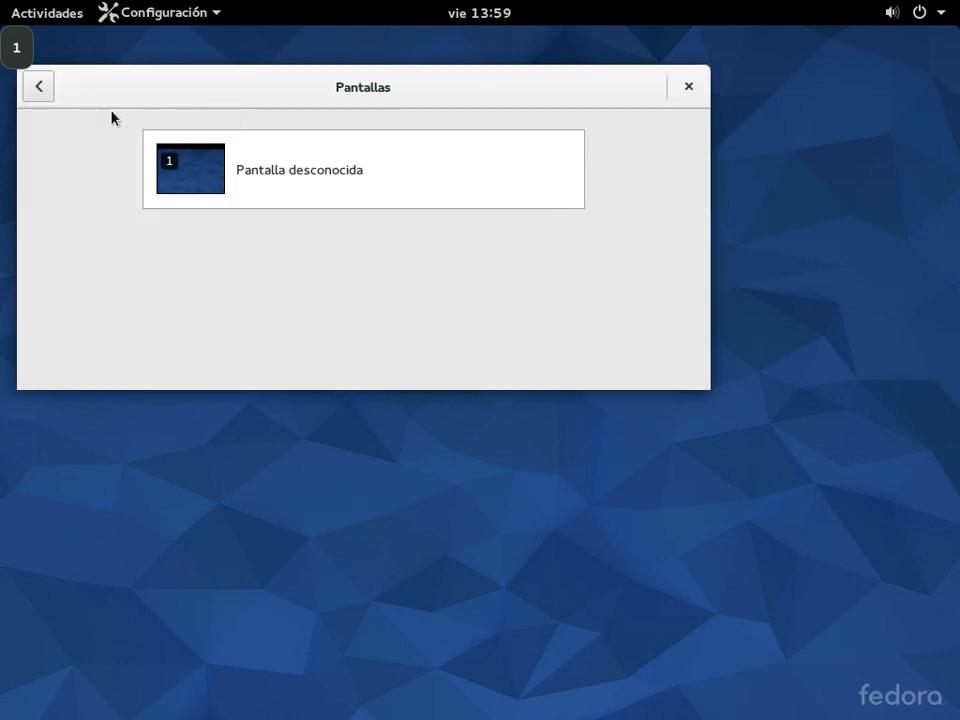
click(40, 88)
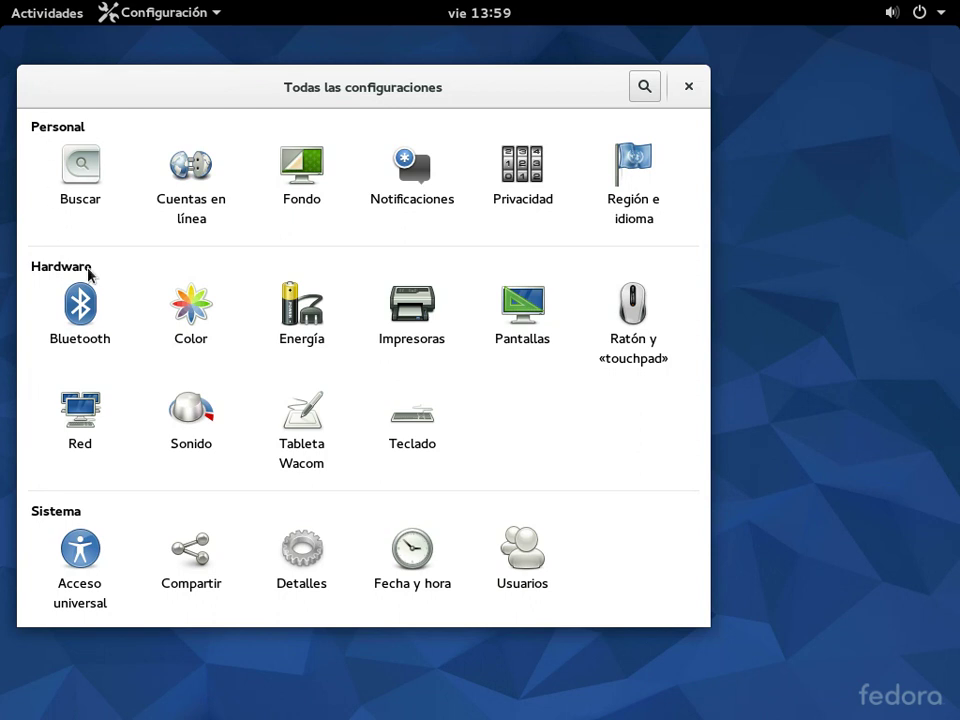
- Try the Alto contraste and Texto grande options in Acceso universal, and switch them off again
click(82, 540)
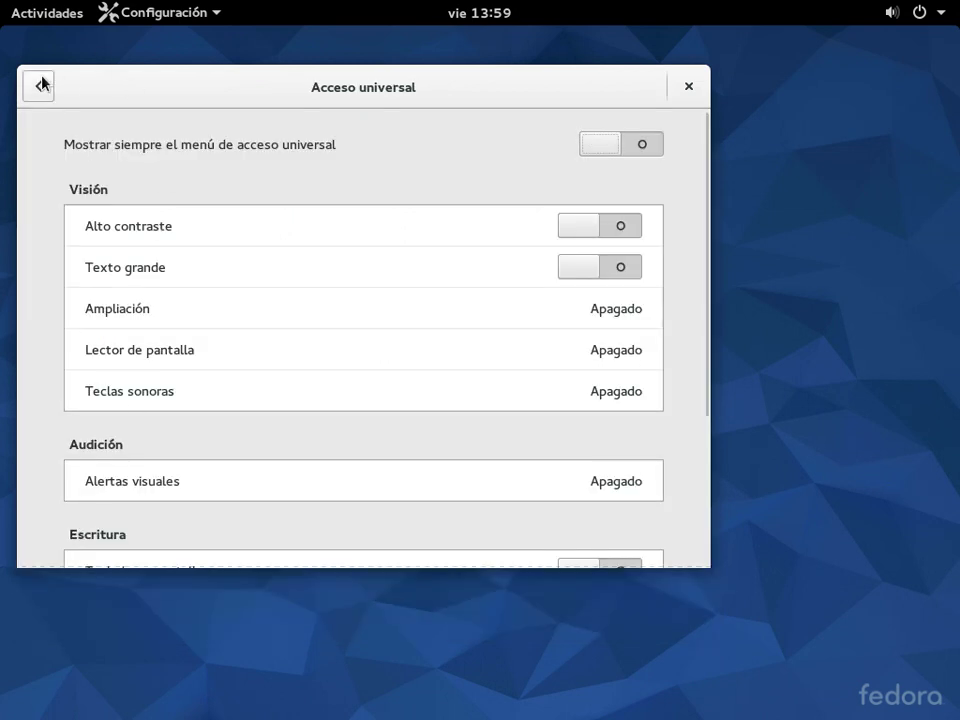
click(617, 227)
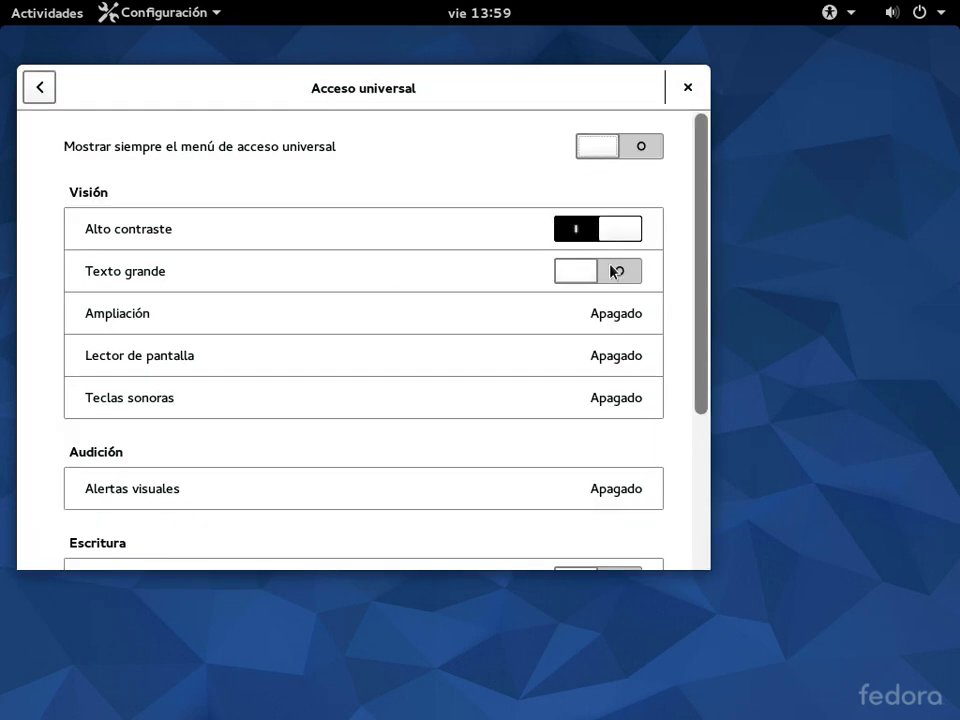
click(613, 270)
click(587, 275)
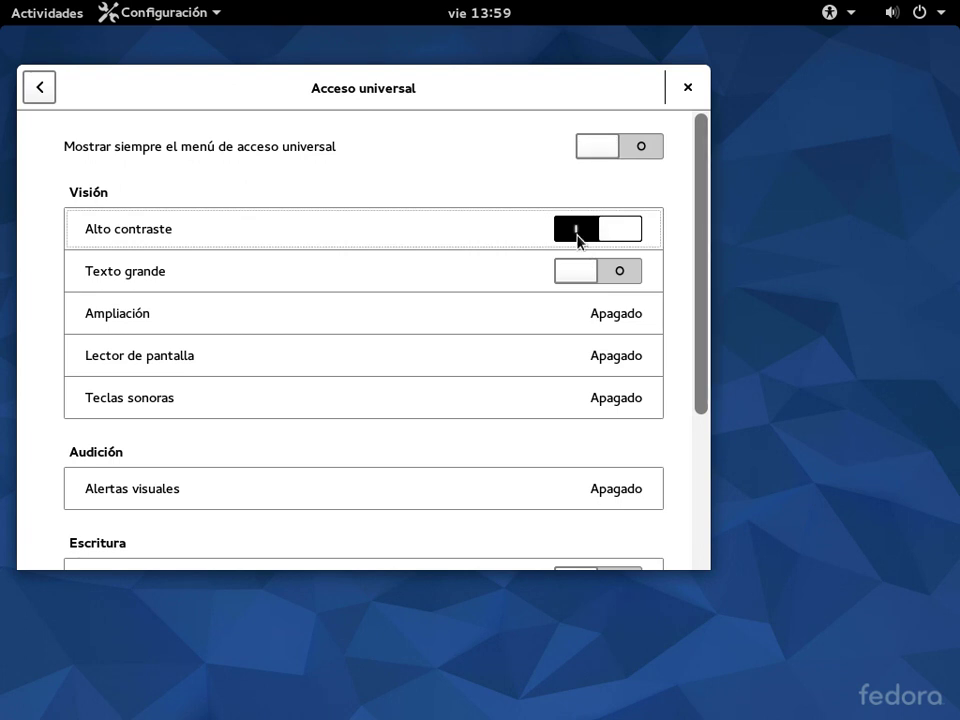
click(577, 234)
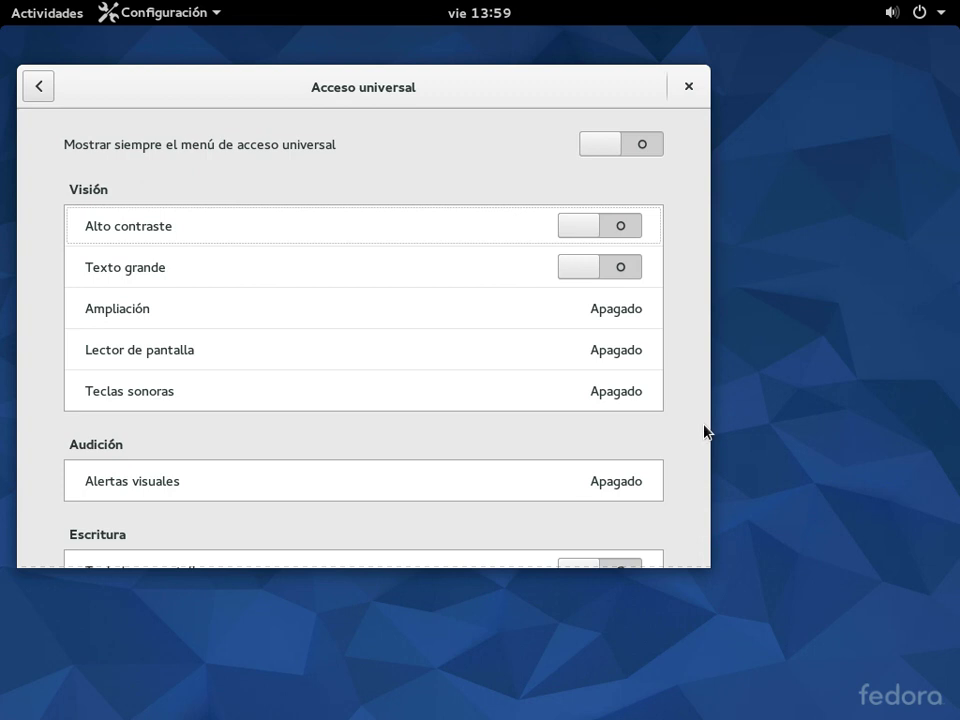
- Look through the remaining vision and hearing options in Acceso universal, and return to all settings
key(Down)
key(Down)
key(Down)
key(Down)
key(Down)
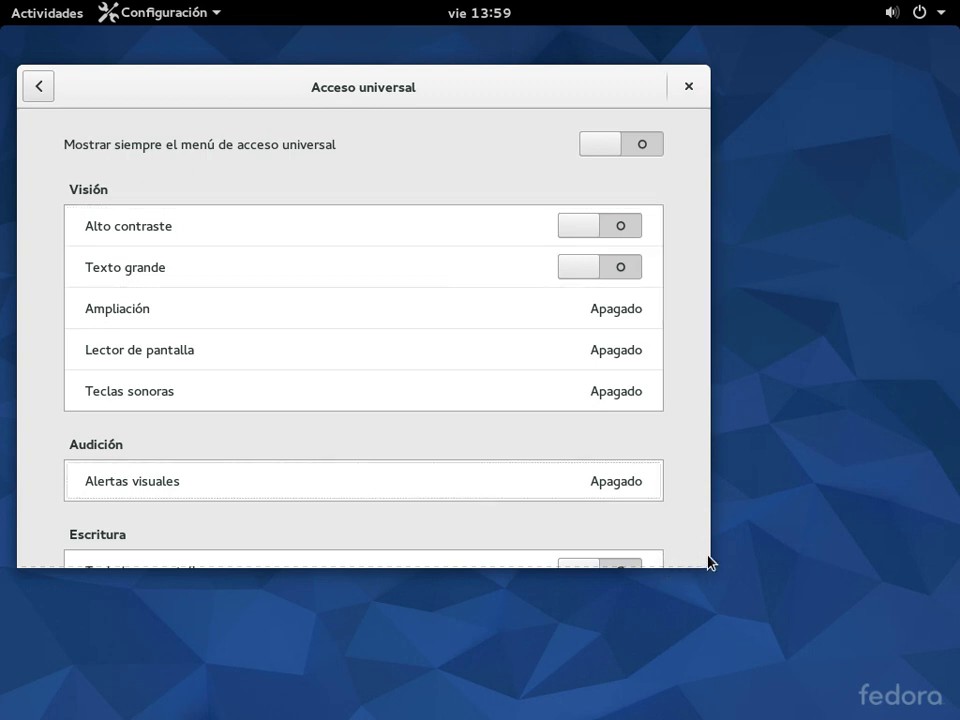
click(40, 88)
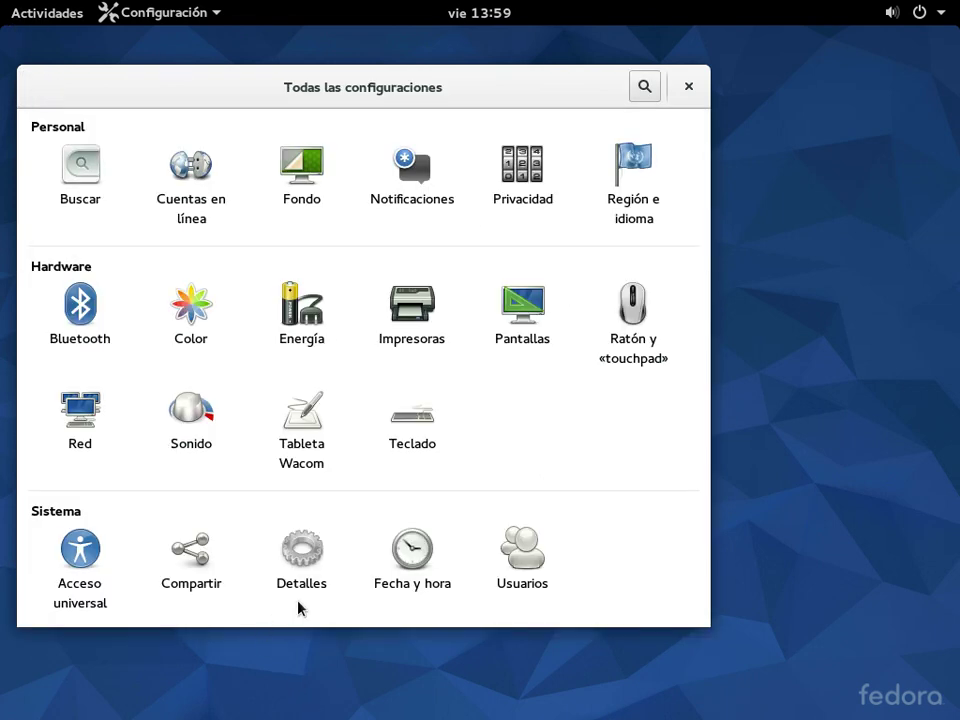
- Review the Fecha y hora and Usuarios settings, and close the Configuración window
click(392, 553)
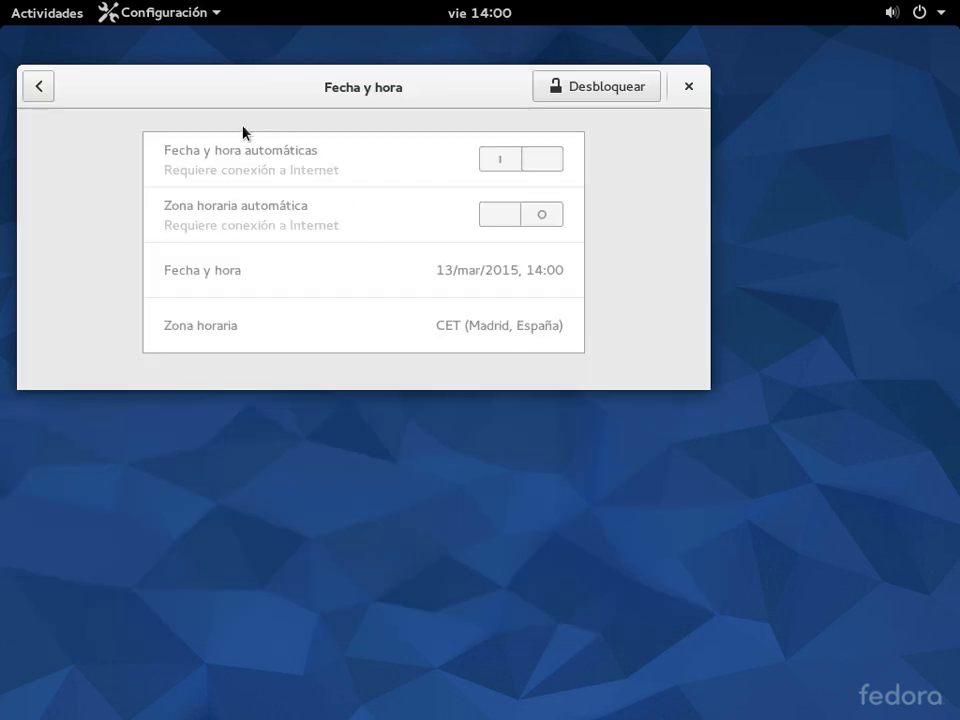
click(45, 89)
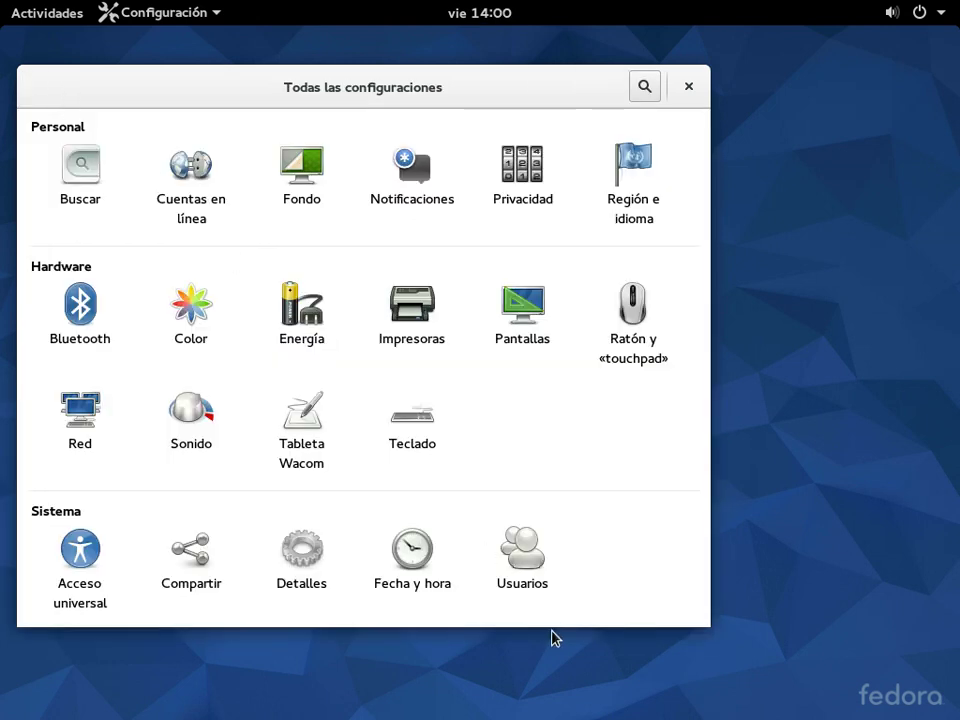
click(532, 580)
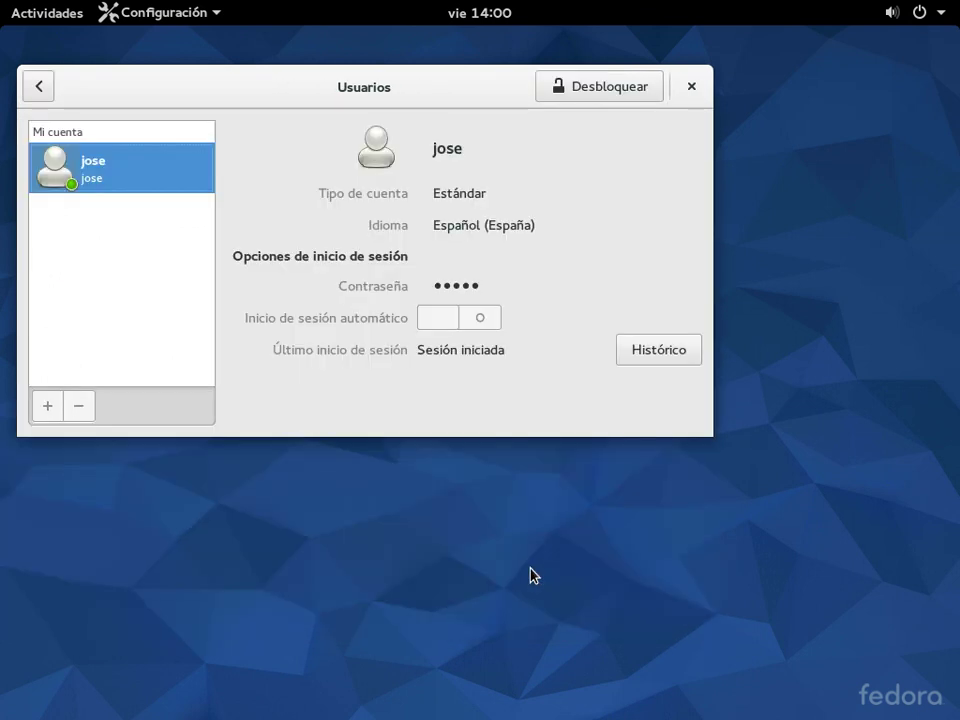
click(40, 84)
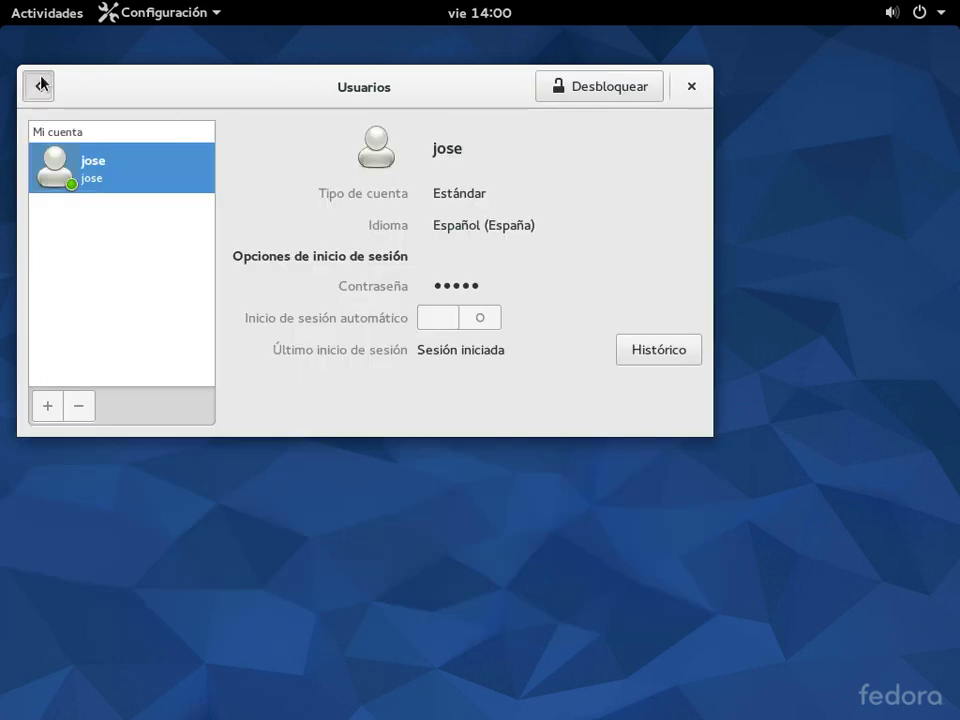
click(688, 86)
- Launch LibreOffice Writer from the full application list
click(54, 20)
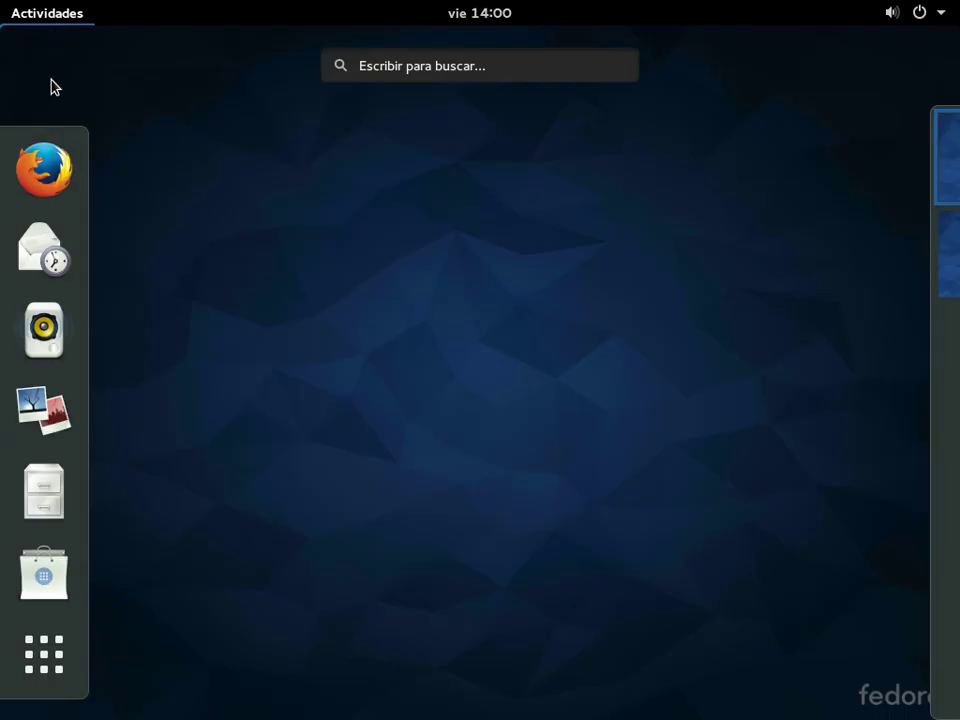
click(43, 656)
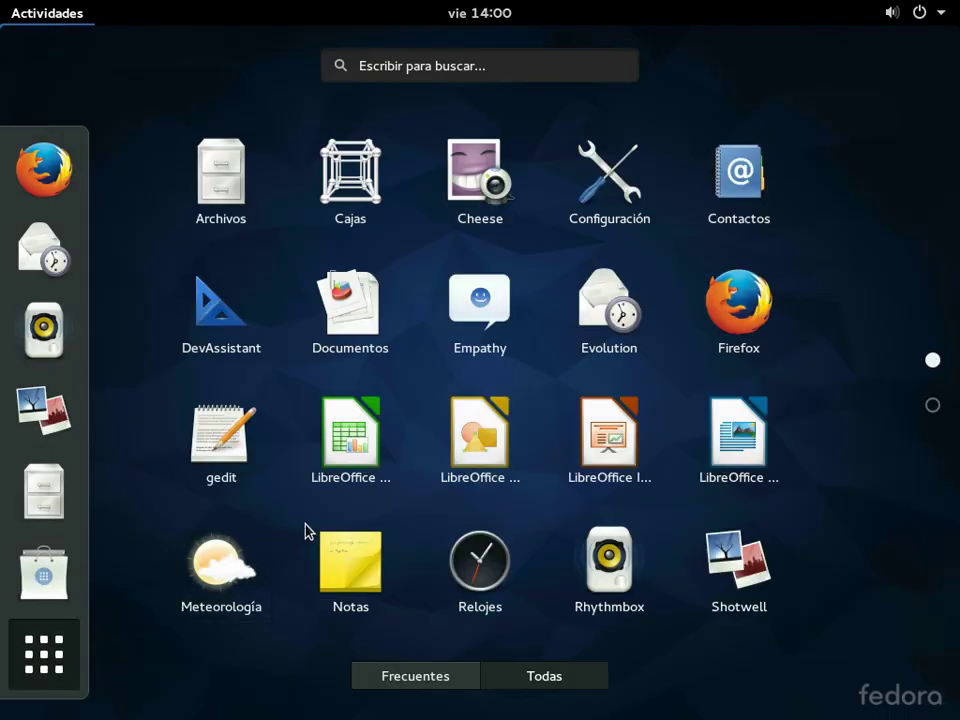
click(742, 466)
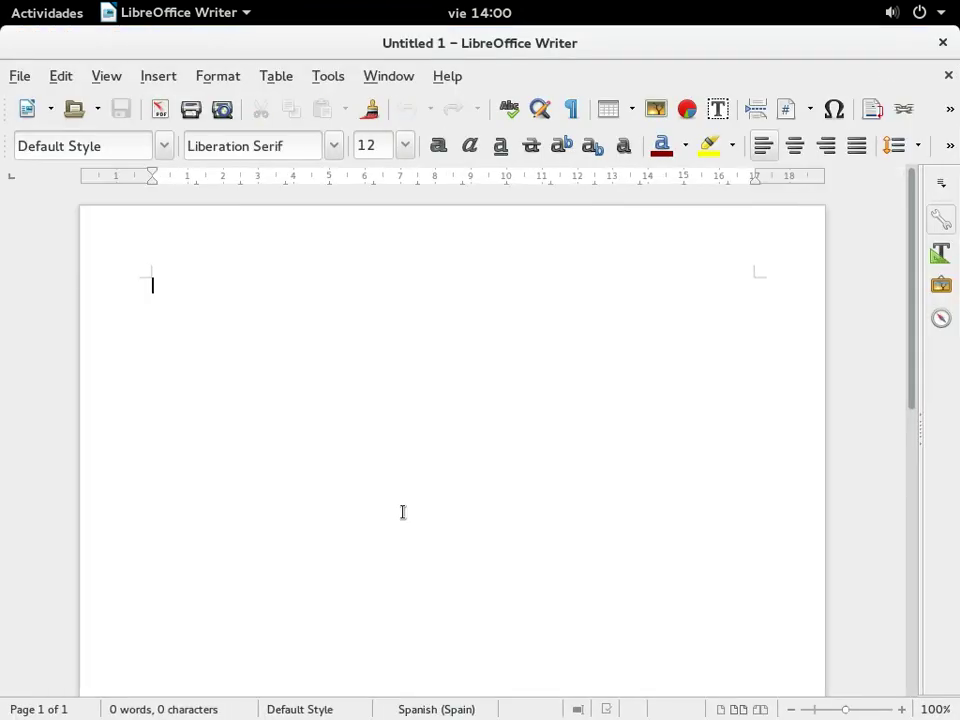
- Check the LibreOffice version in its About information, and close Writer
click(441, 80)
click(484, 209)
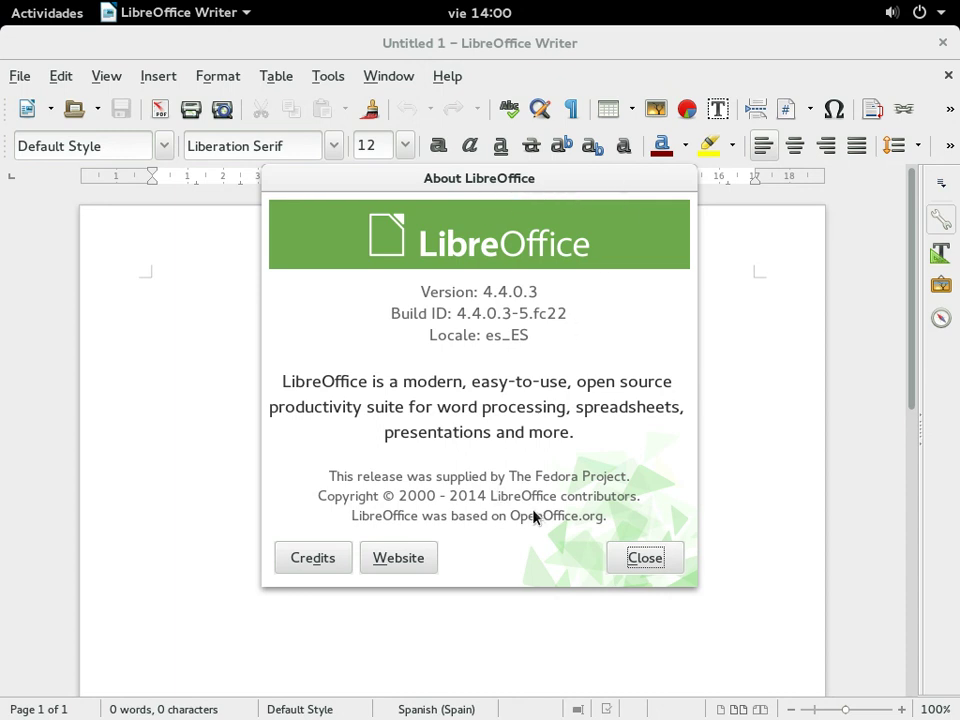
click(636, 556)
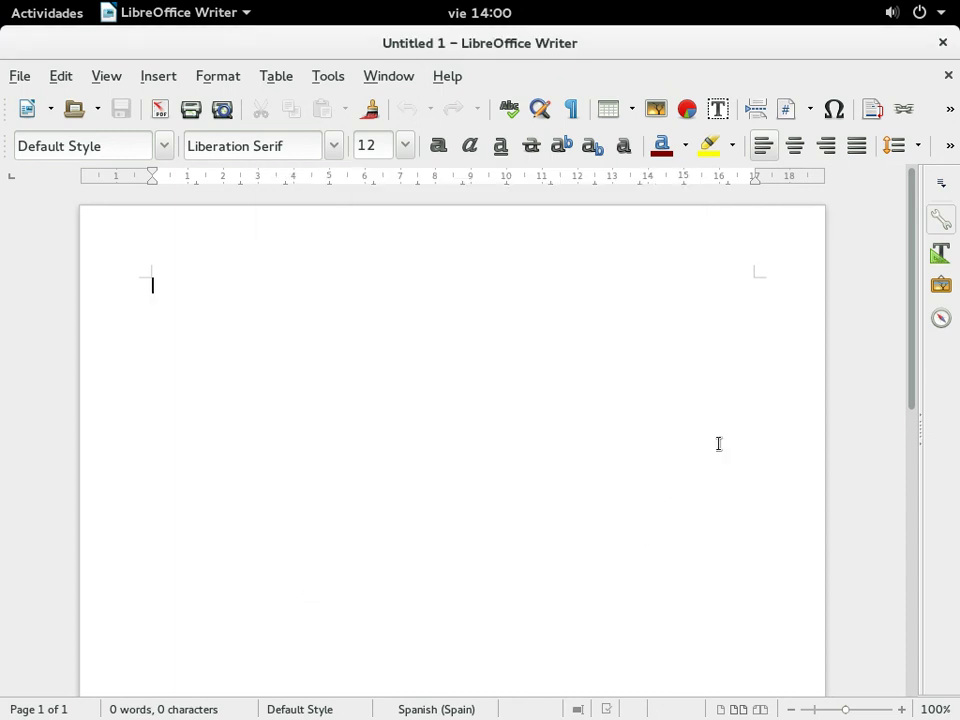
click(940, 44)
- Launch Discos from the Utilities folder on the second page of the application list
click(50, 15)
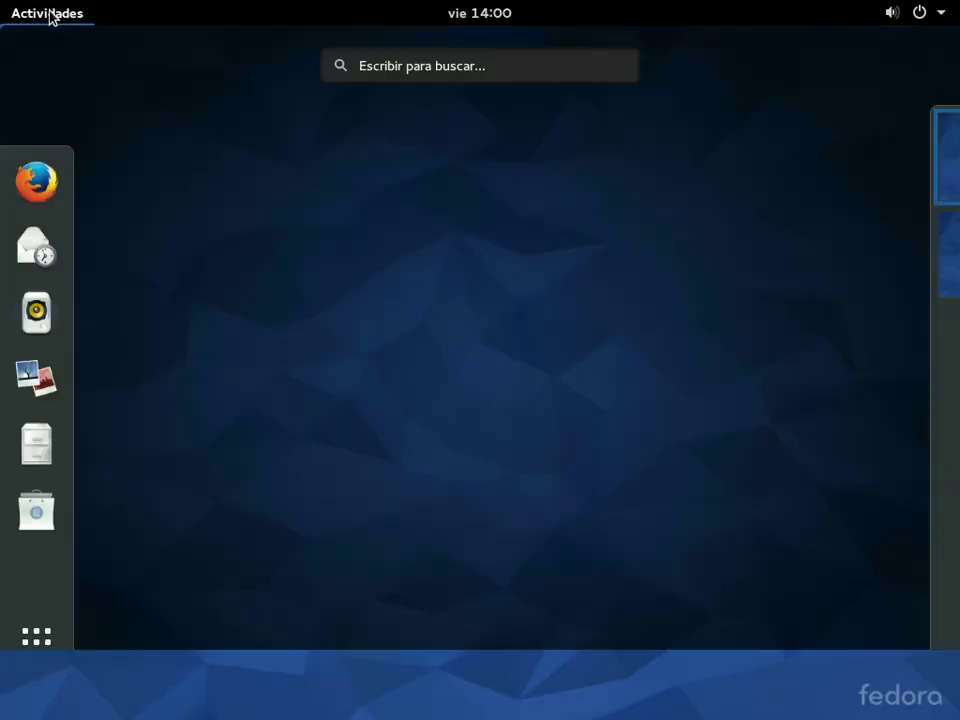
click(60, 630)
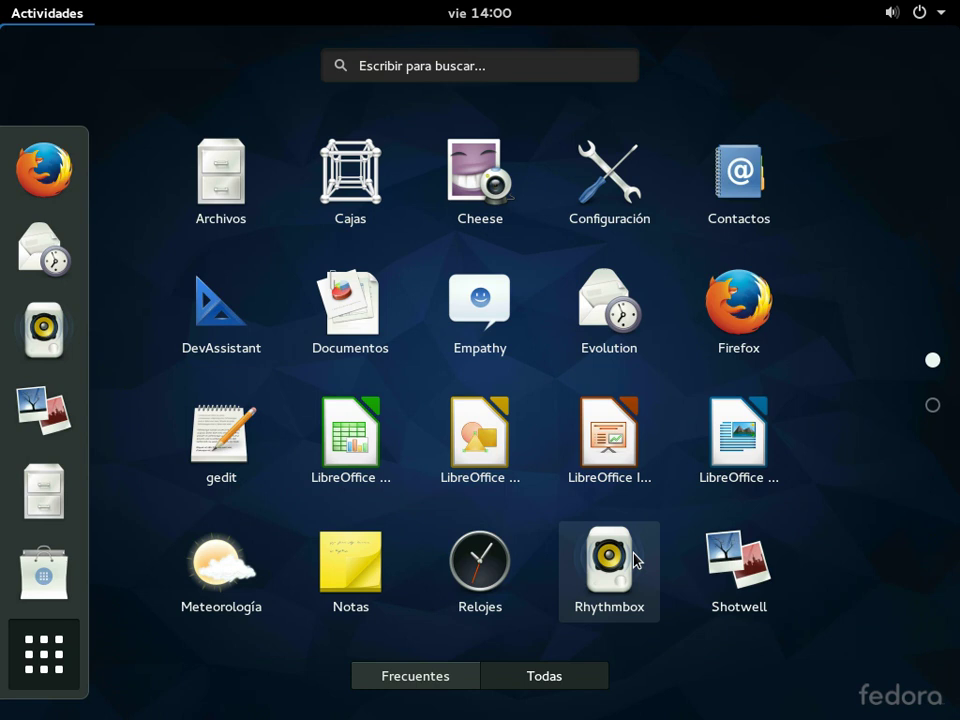
click(933, 405)
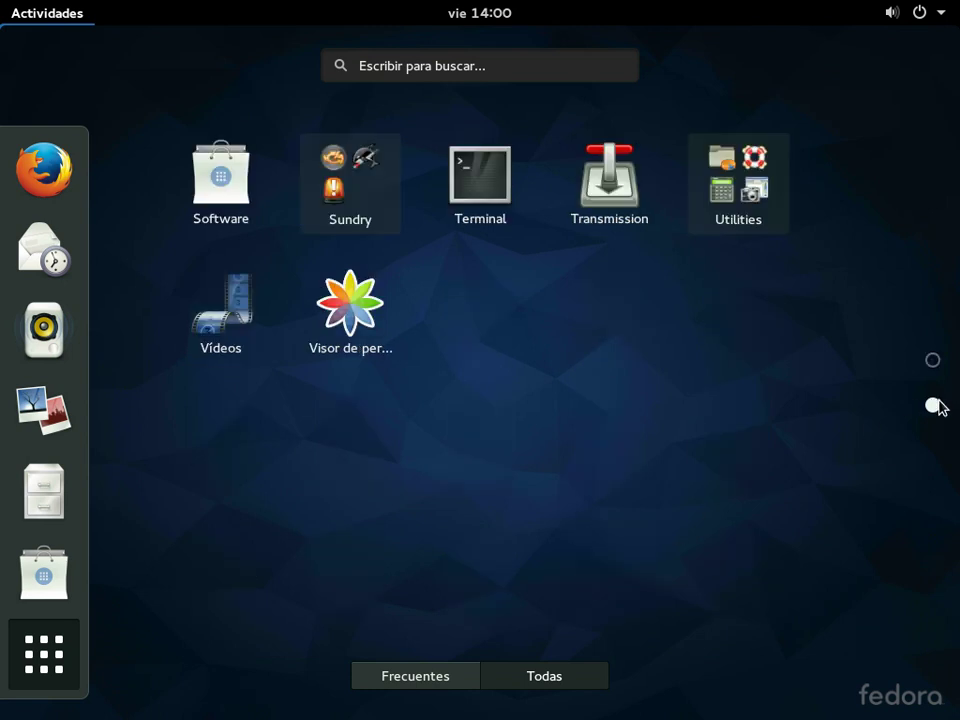
click(763, 208)
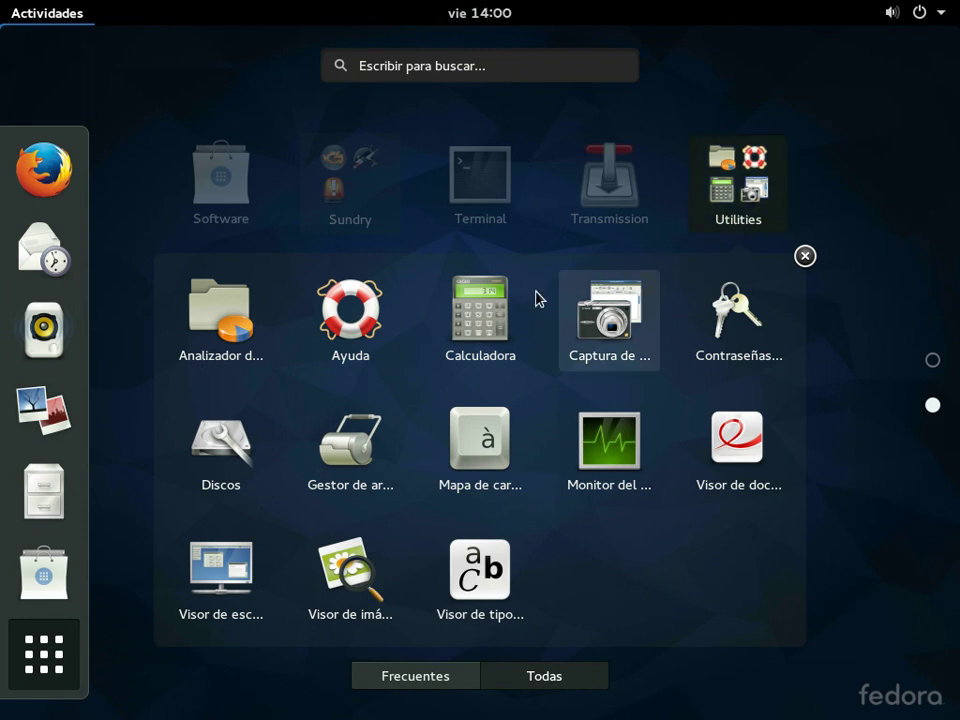
click(225, 415)
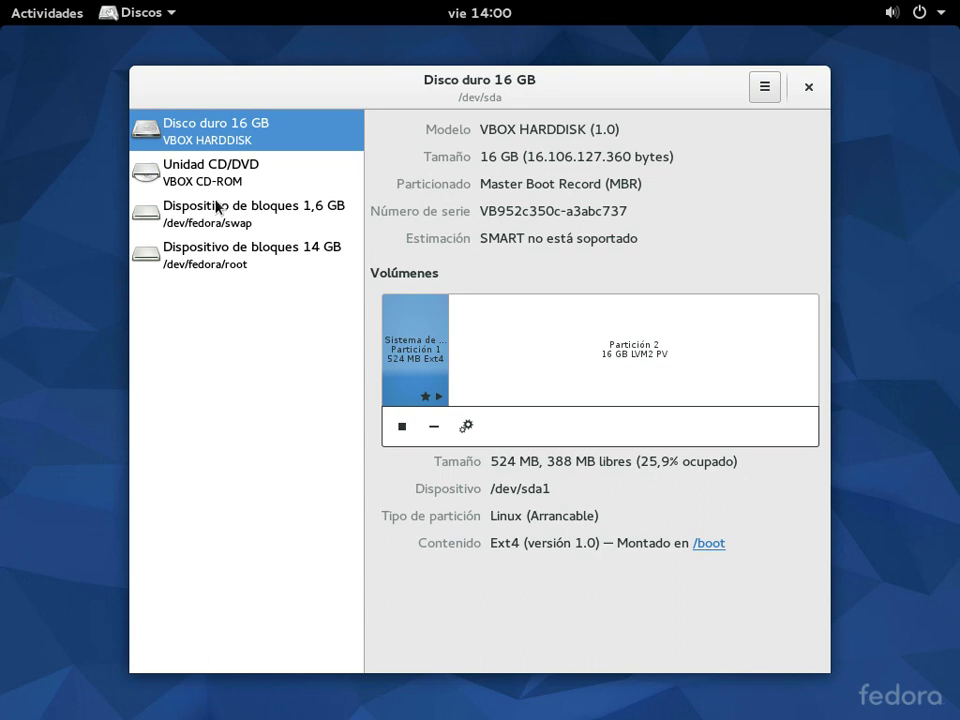
- Launch Monitor del sistema from the Utilities folder and bring up its Recursos view
click(62, 20)
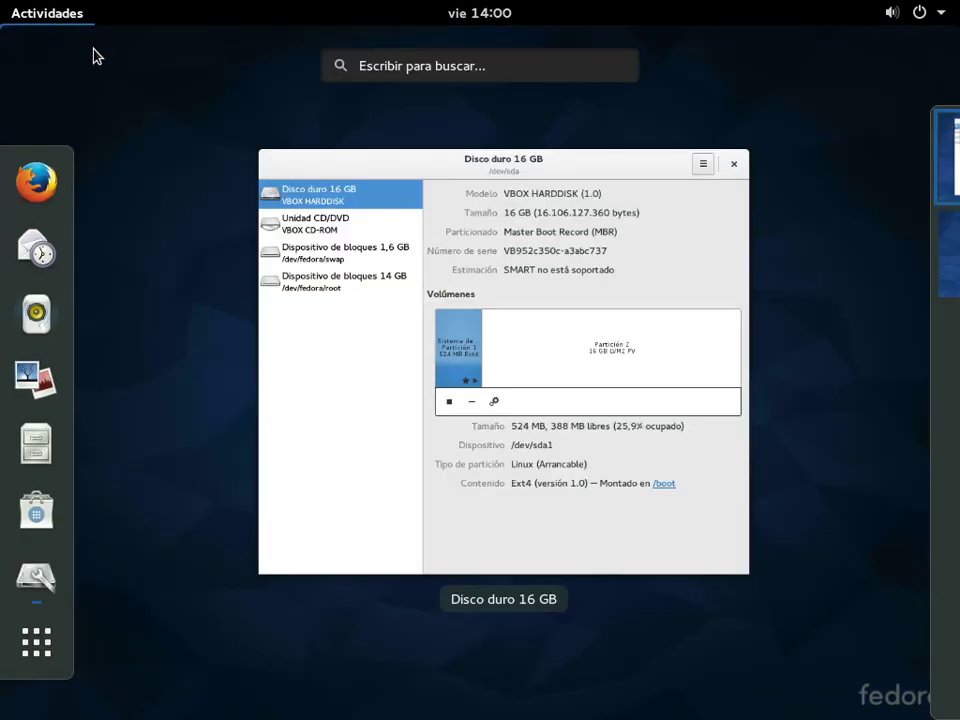
click(30, 664)
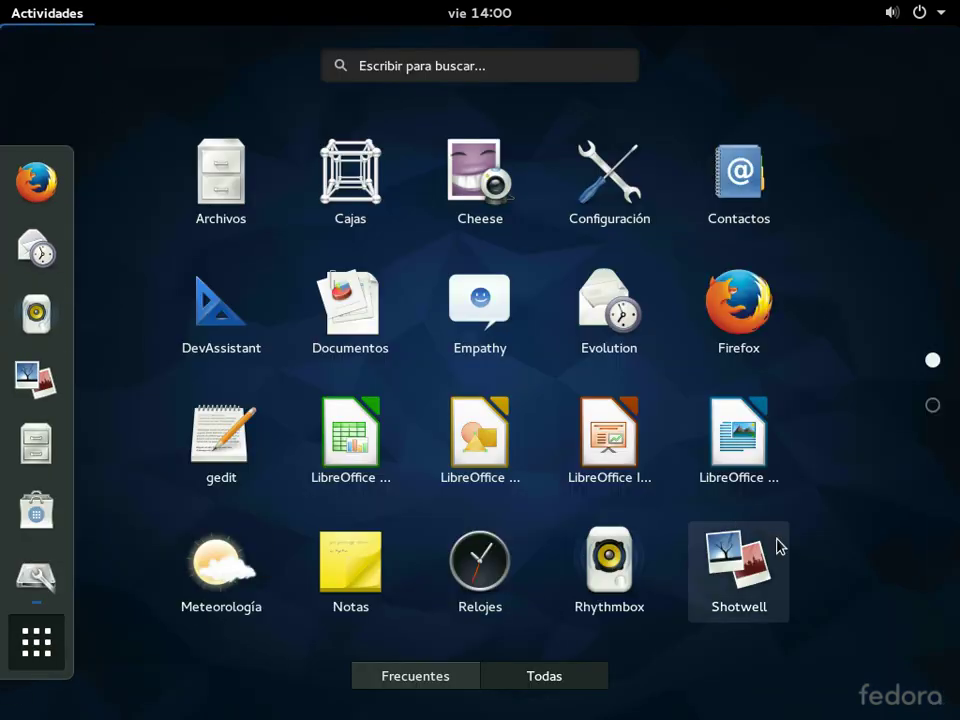
click(934, 406)
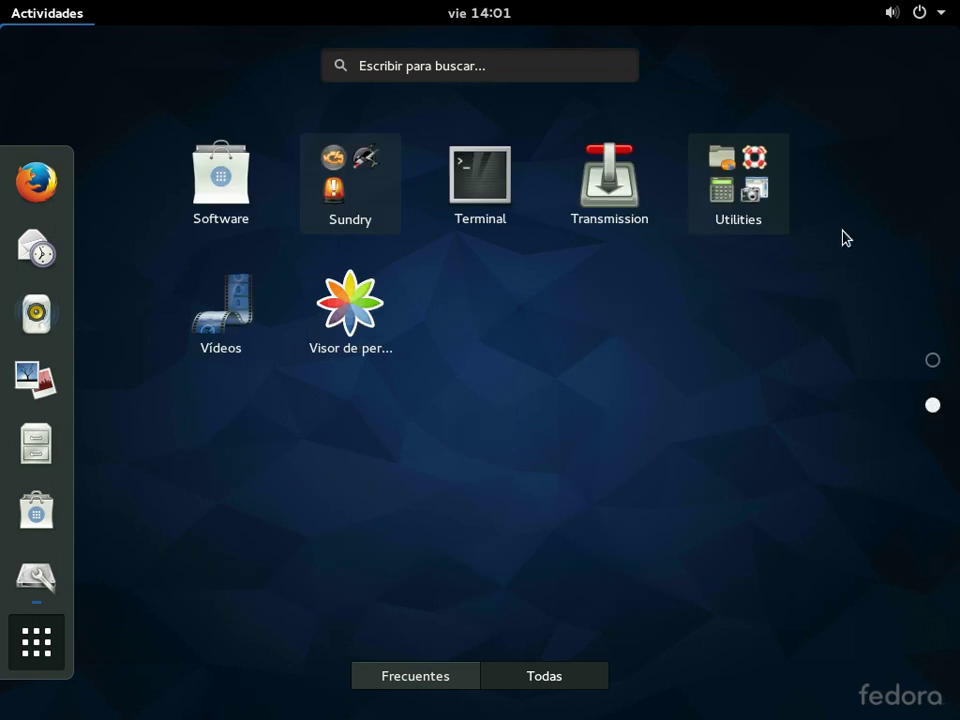
click(775, 200)
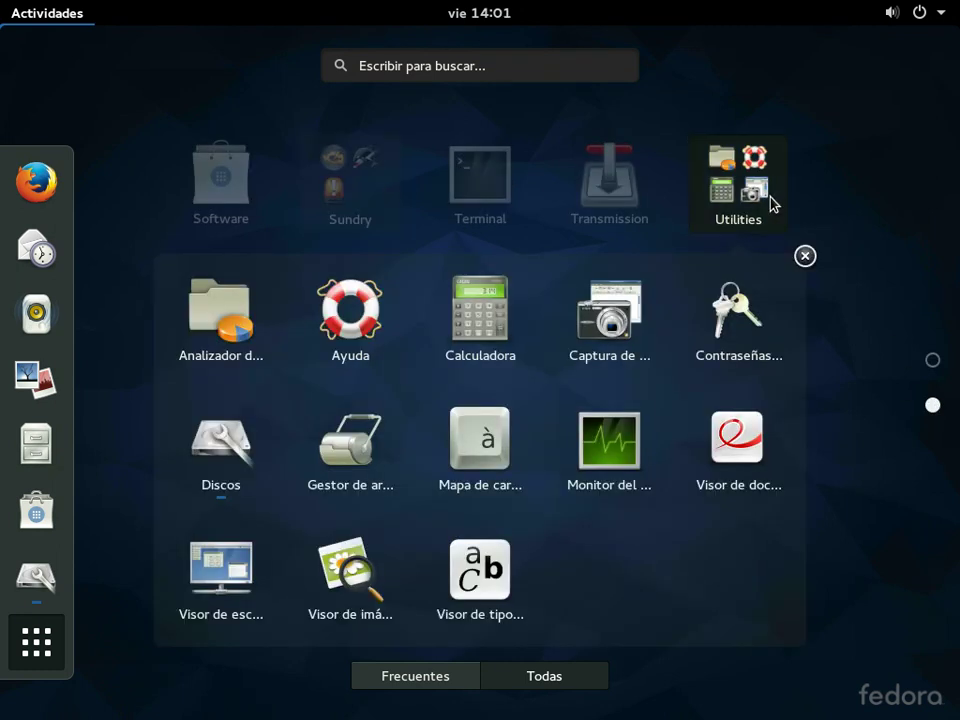
click(619, 438)
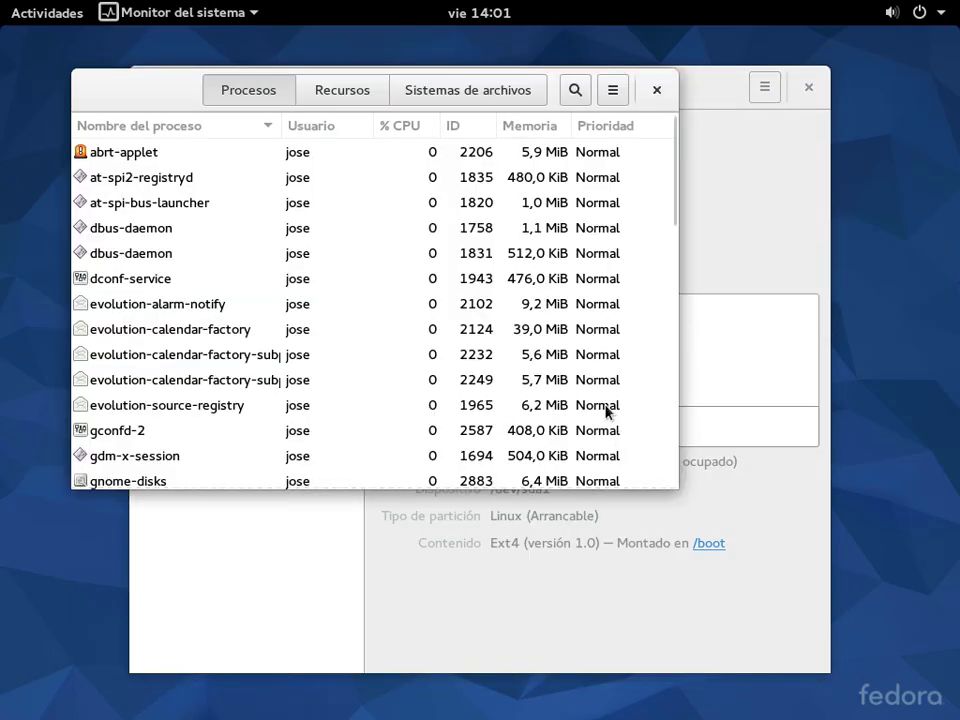
click(366, 94)
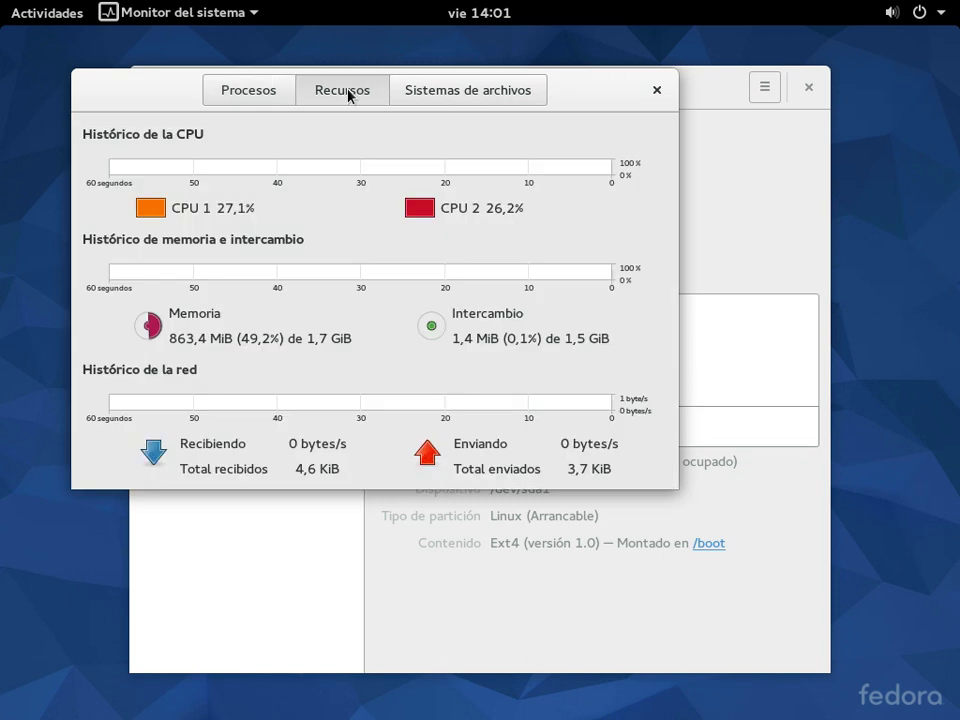
- Show the Sistemas de archivos view of Monitor del sistema and maximize its window
click(430, 95)
double_click(556, 99)
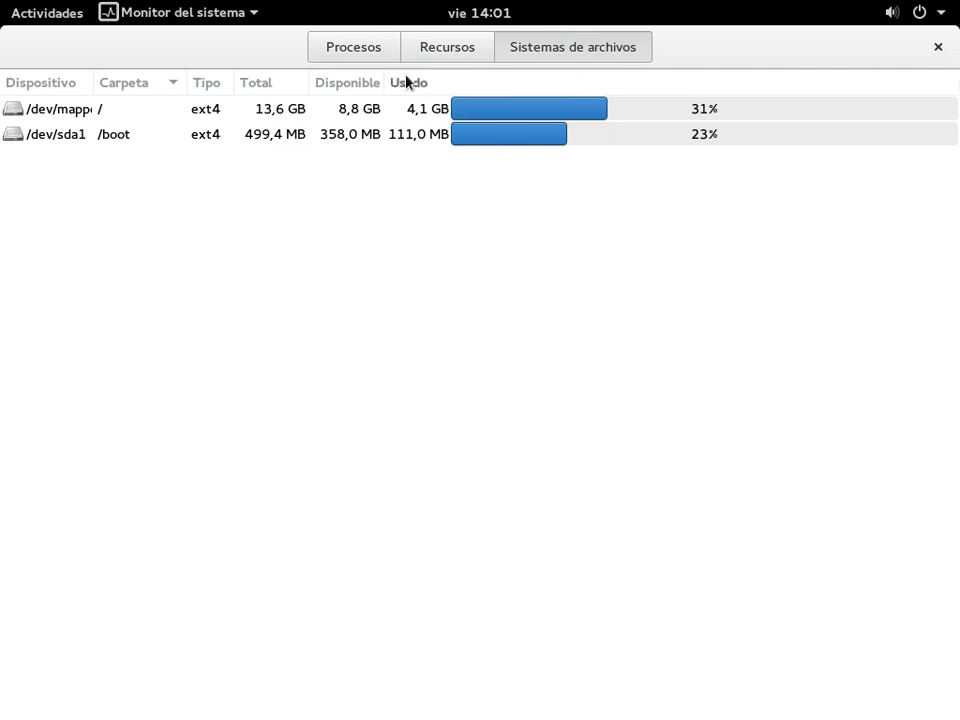
- List the running processes and sort them first by % CPU and finally by Memoria
click(375, 57)
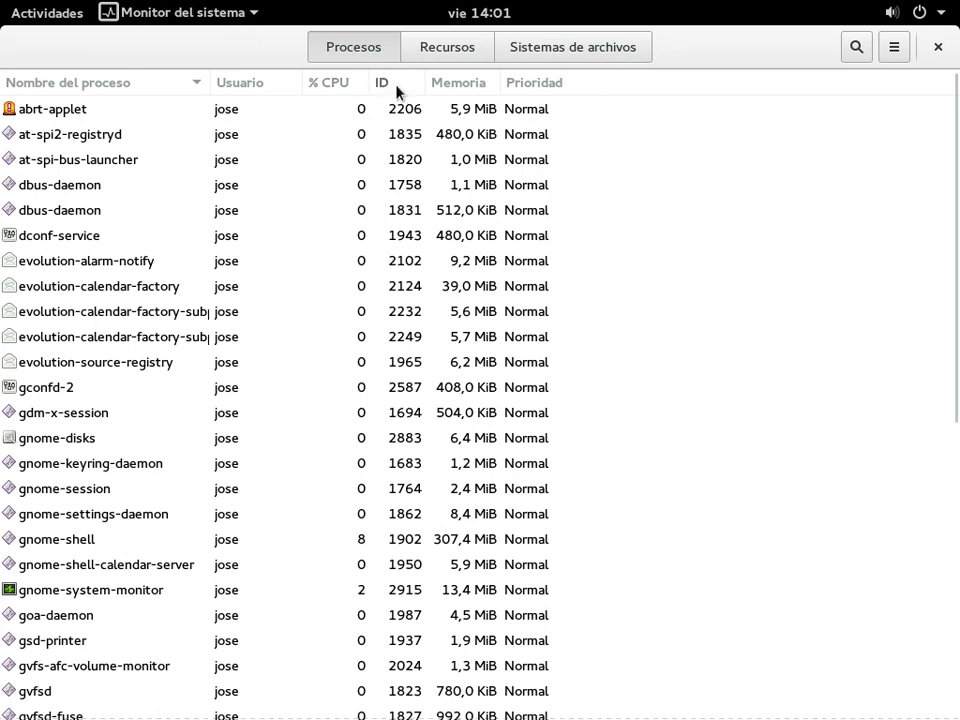
click(340, 81)
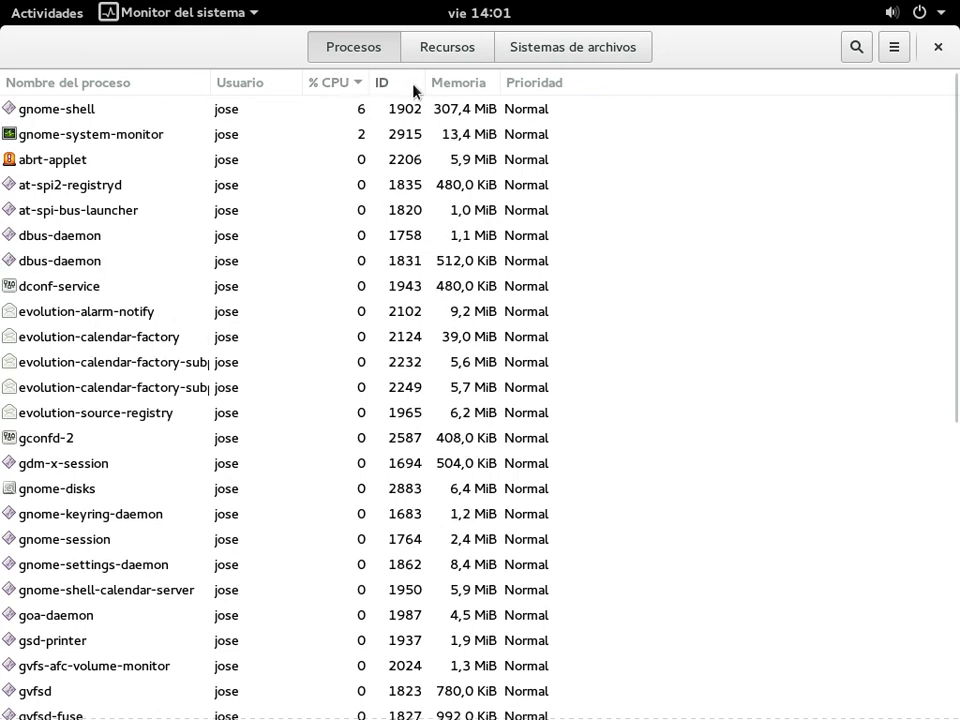
click(449, 88)
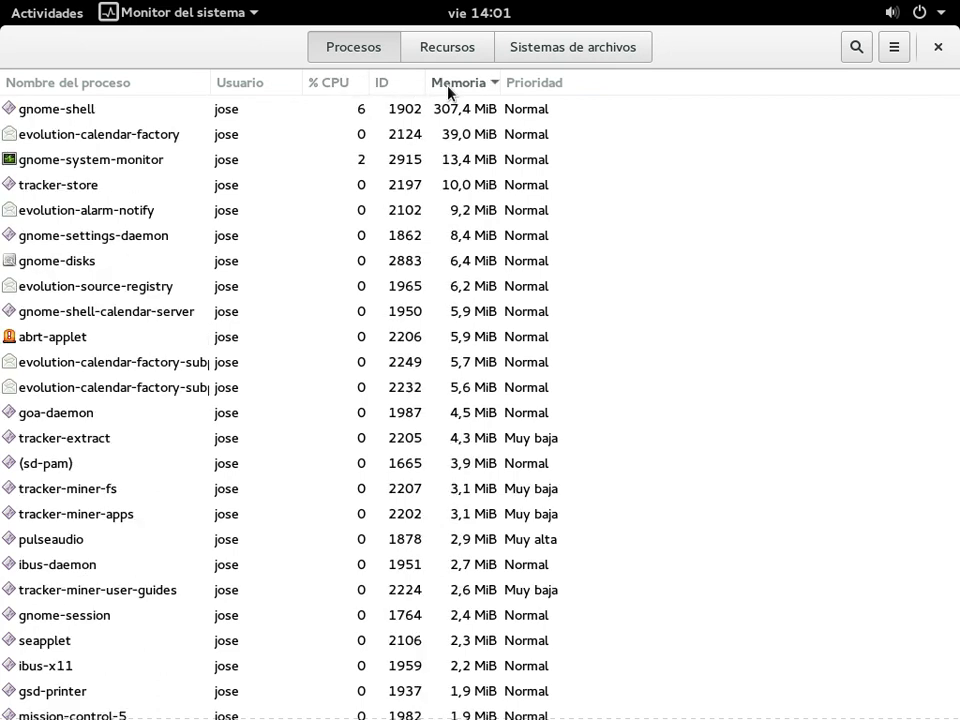
- Return to the Recursos view, and close both Monitor del sistema and Discos
click(457, 52)
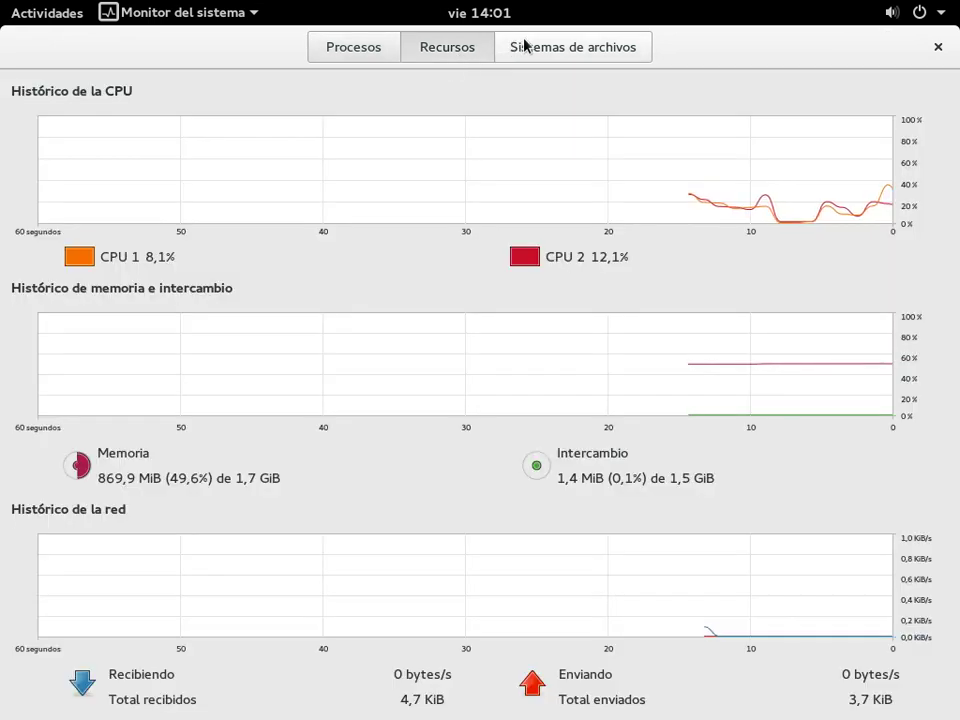
click(938, 48)
click(812, 90)
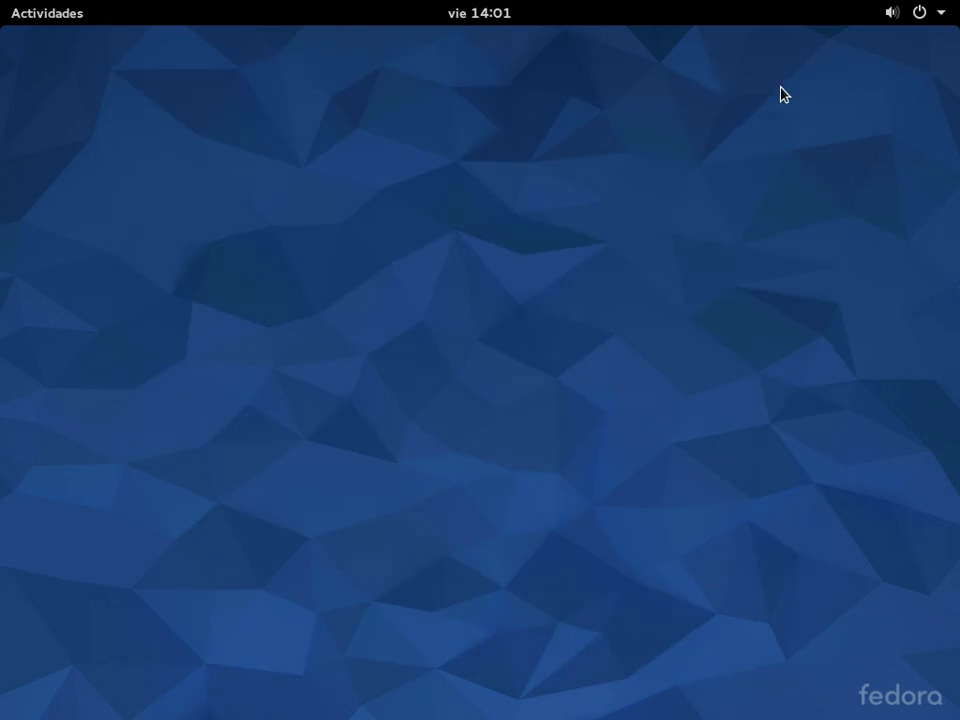
- Show and dismiss the activities overview twice
click(22, 8)
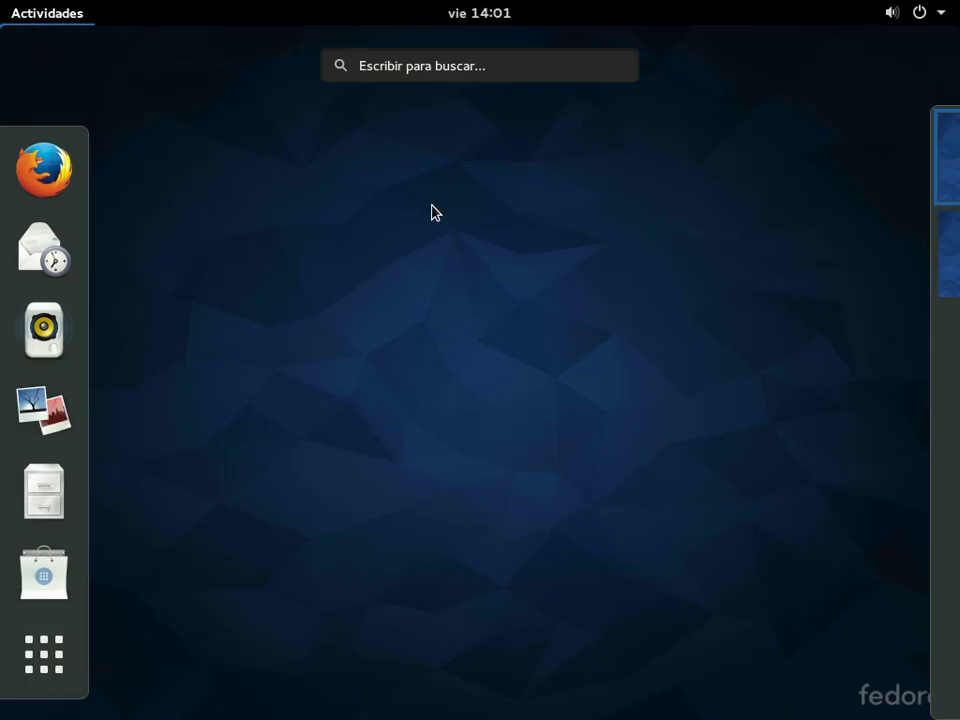
click(394, 84)
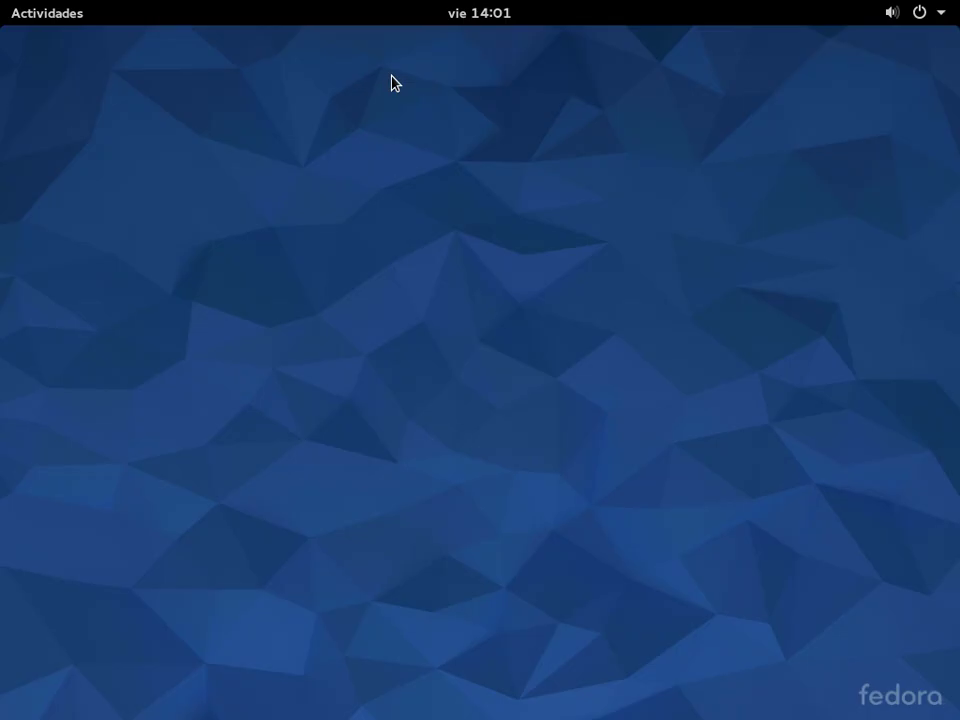
click(3, 10)
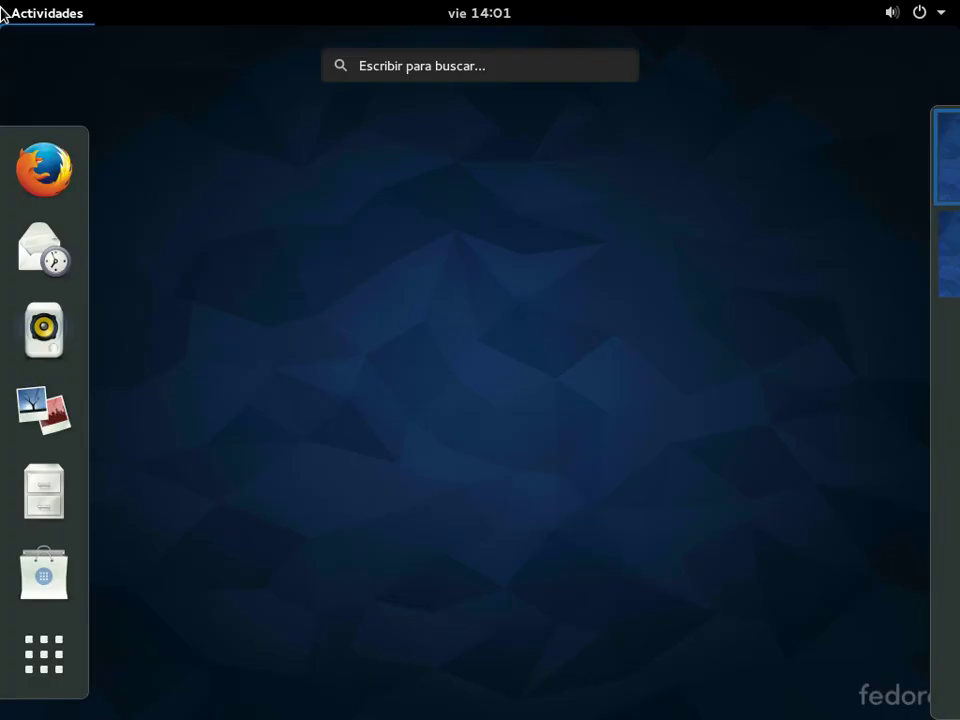
click(453, 84)
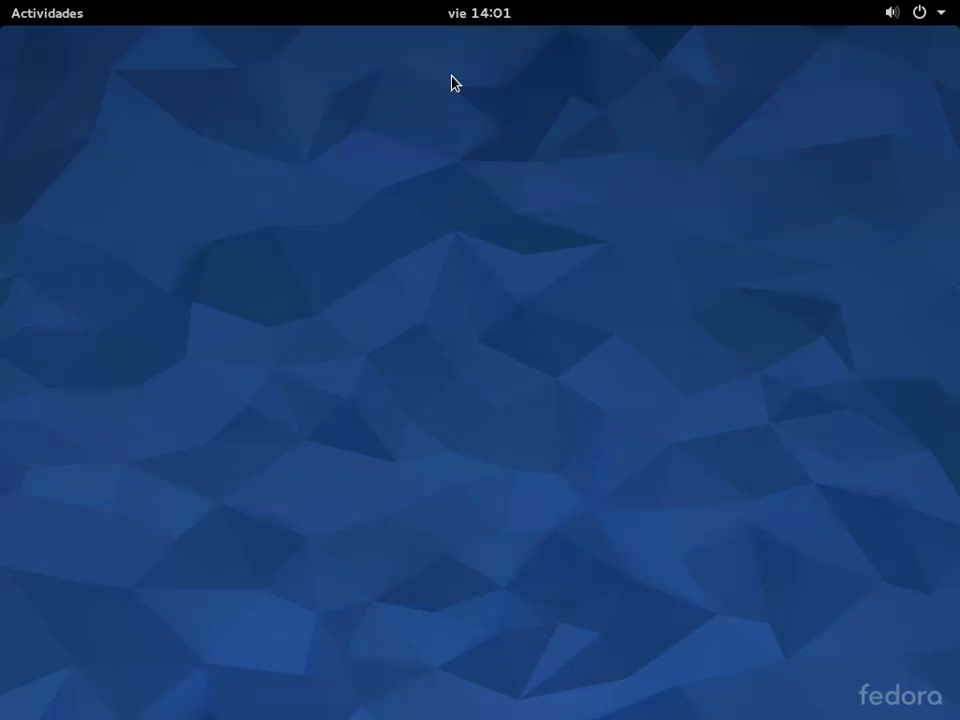
- Search the activities overview for "ter" and for "disco", clearing the search text each time
click(78, 14)
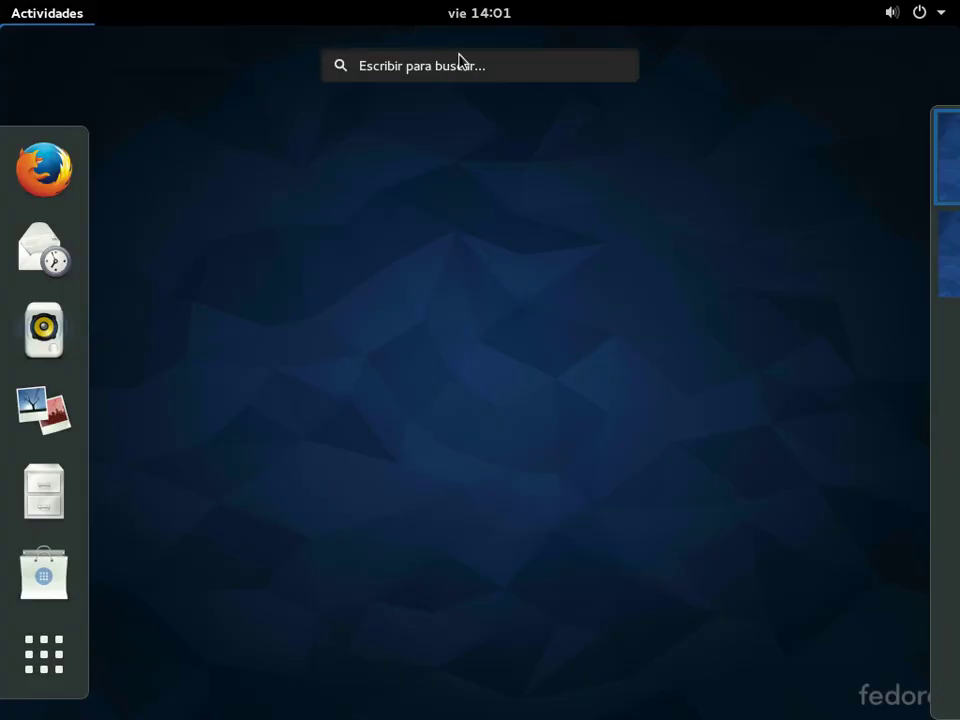
text(ter)
key(BackSpace)
key(BackSpace)
key(BackSpace)
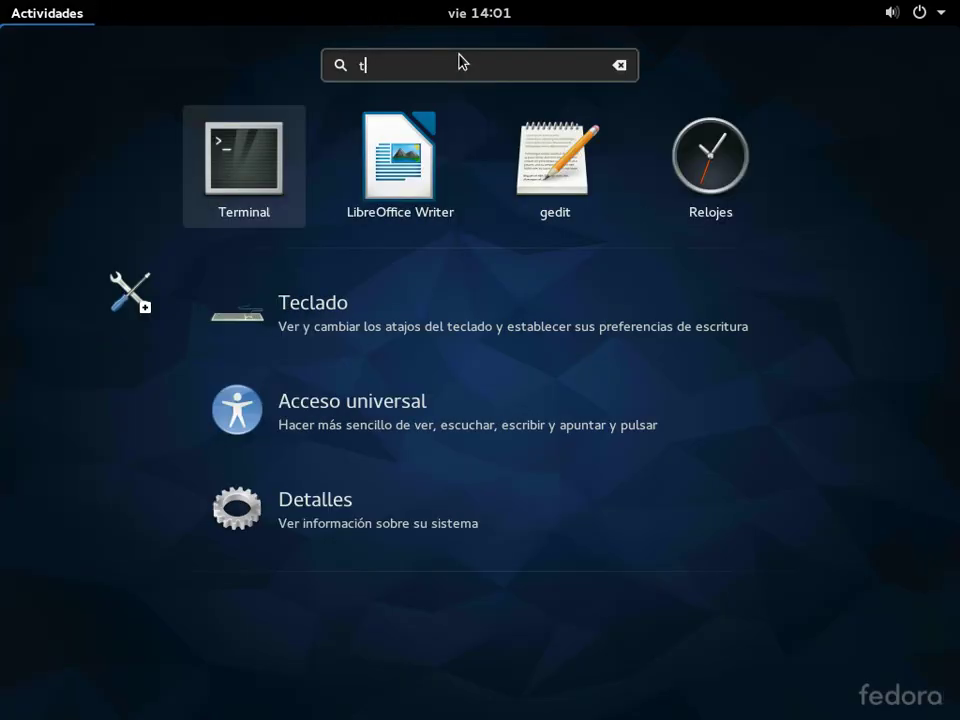
text(disco)
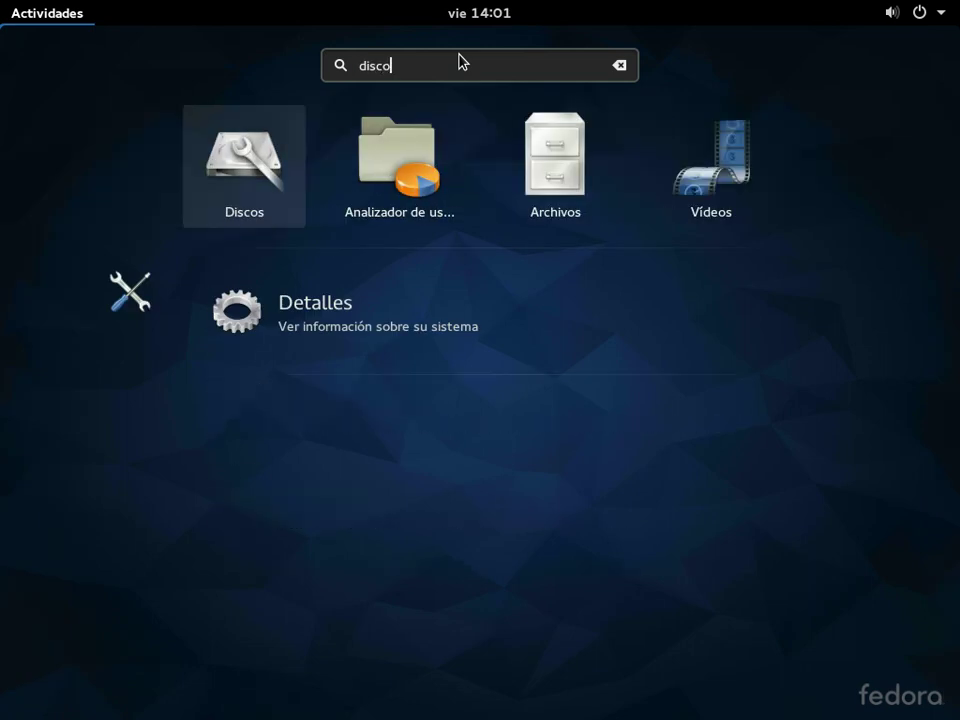
key(BackSpace)
key(BackSpace)
key(BackSpace)
key(BackSpace)
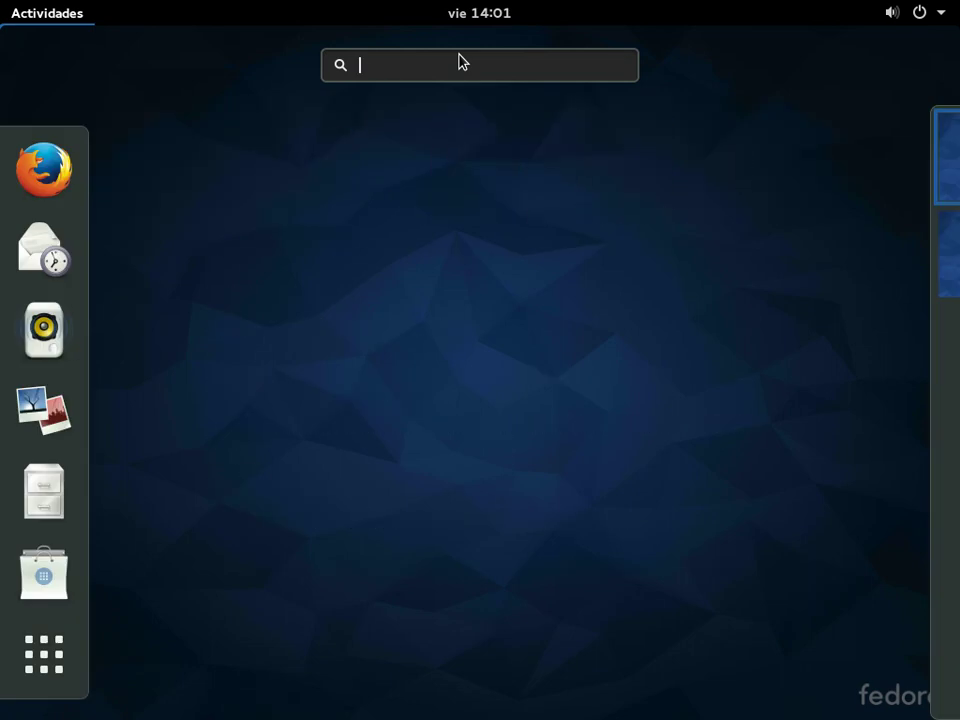
- Search the activities overview for "pa" and for "off", and return to the empty desktop
text(pa)
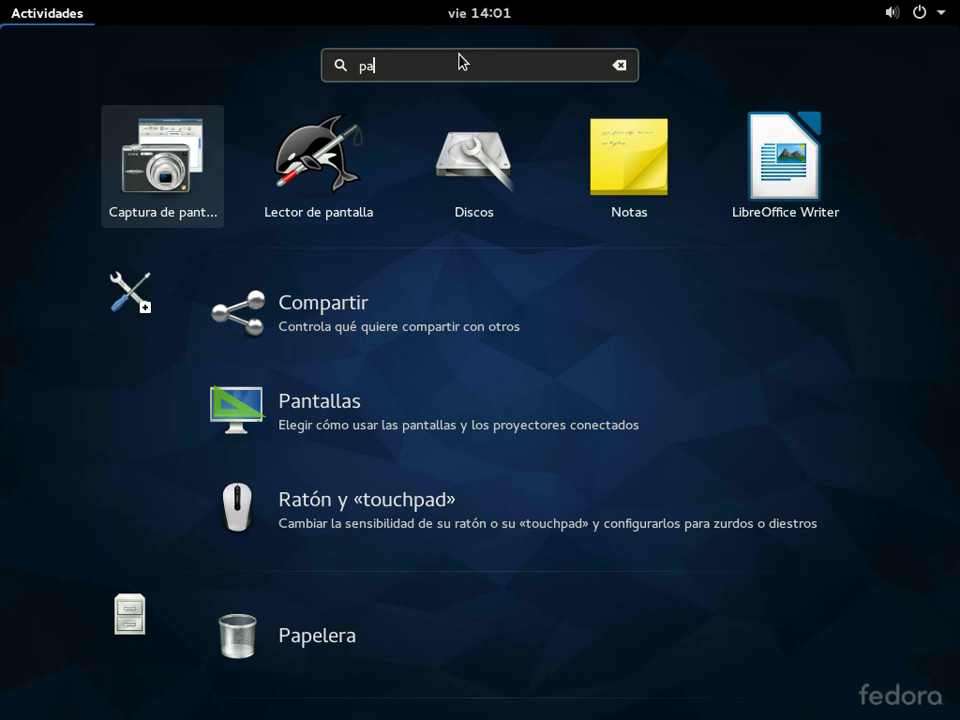
key(BackSpace)
key(BackSpace)
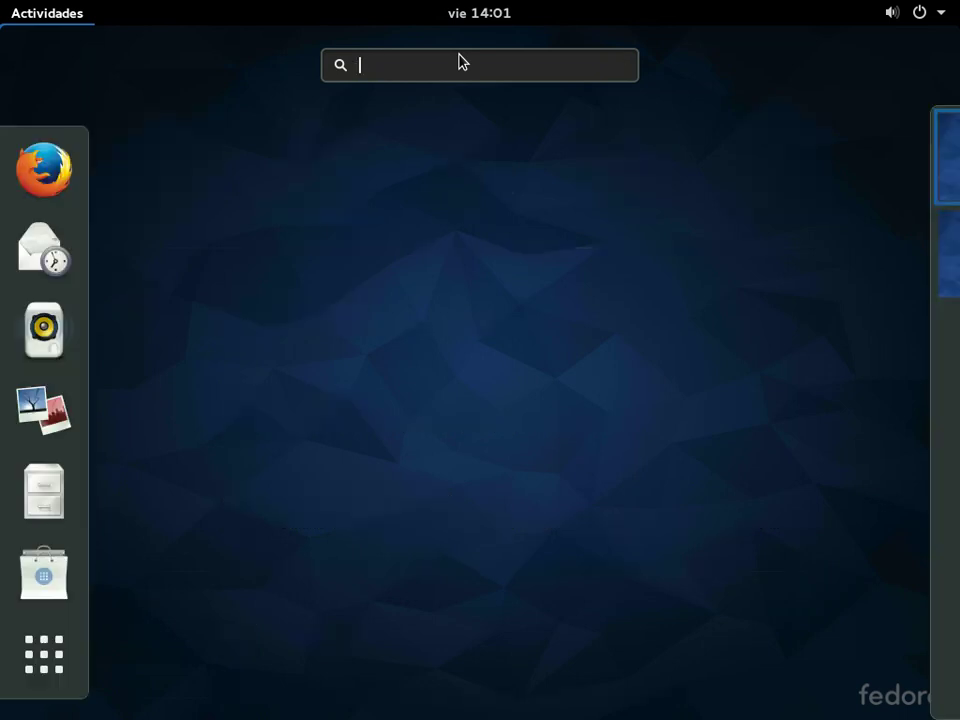
text(off)
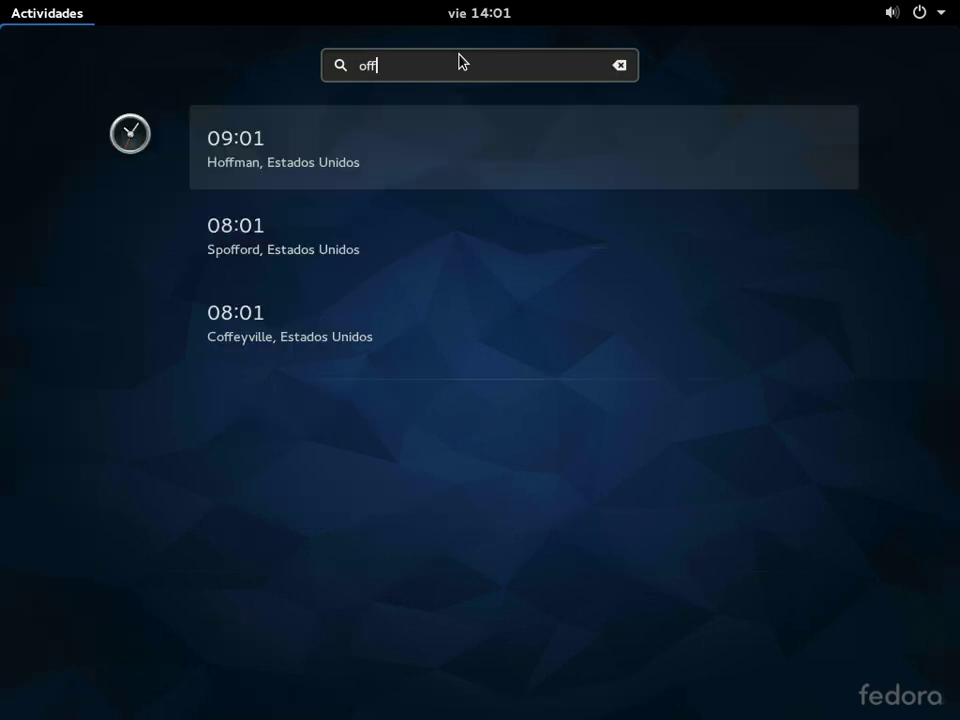
key(BackSpace)
key(BackSpace)
key(BackSpace)
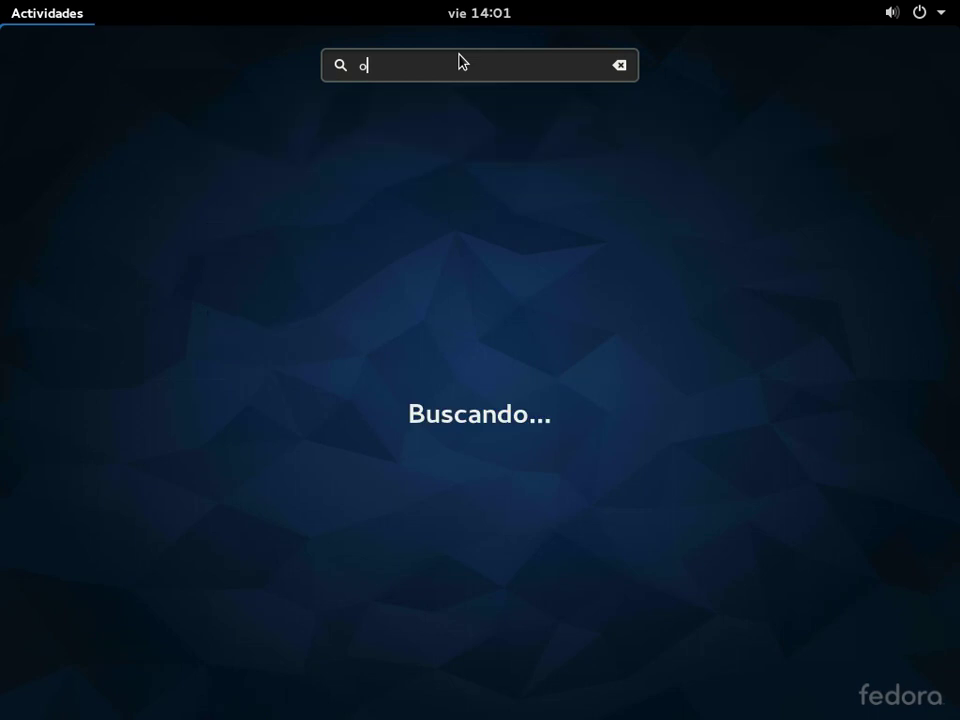
key(Escape)
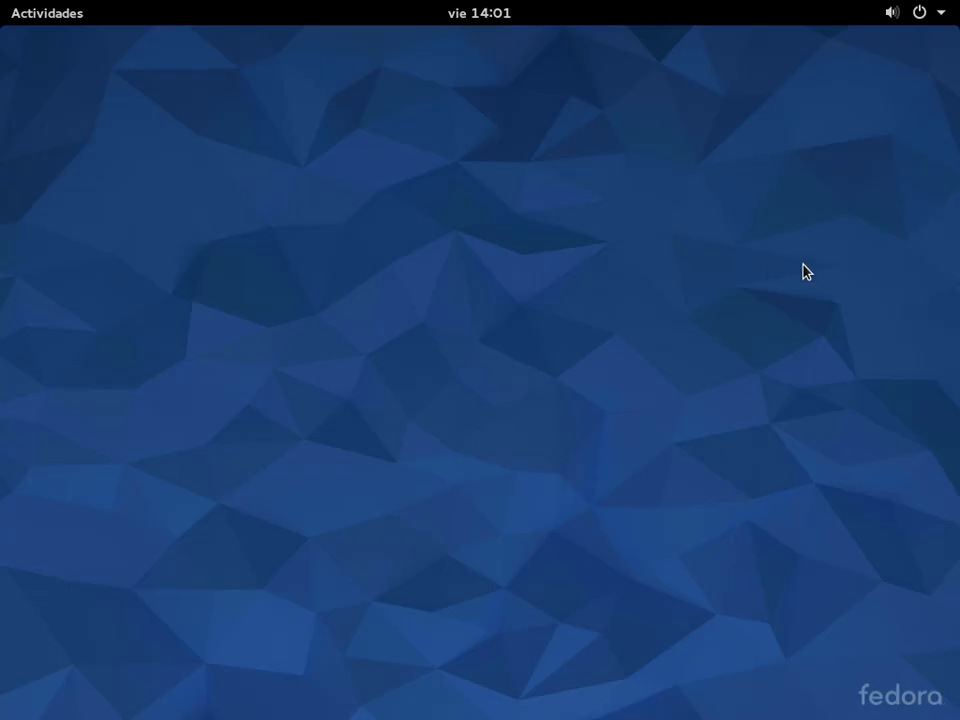
- Log out of the current user session and confirm the logout
click(920, 20)
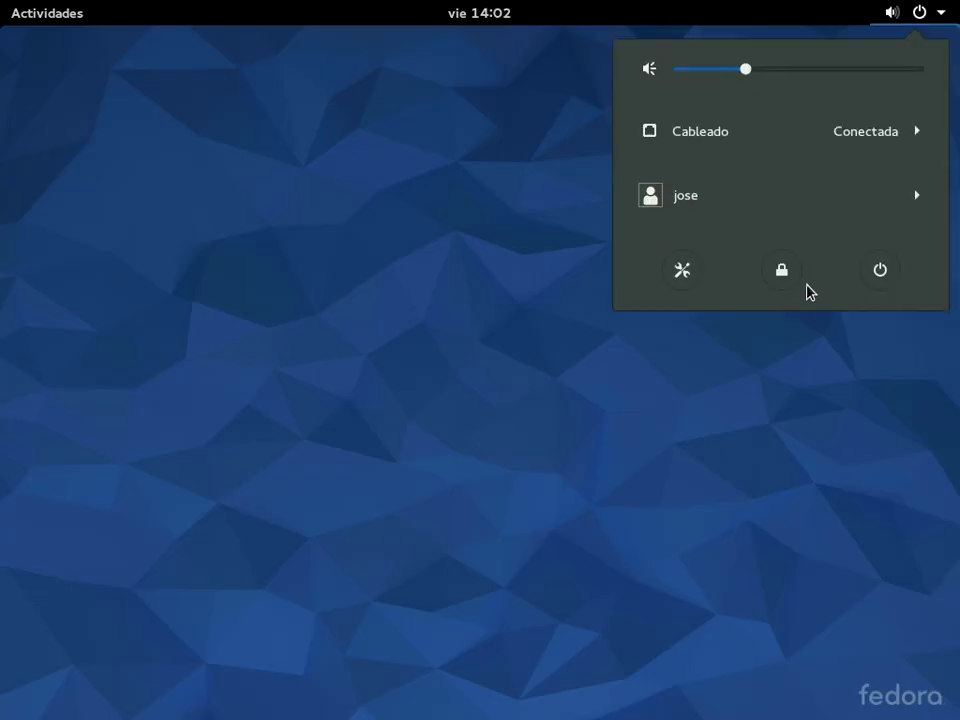
click(765, 208)
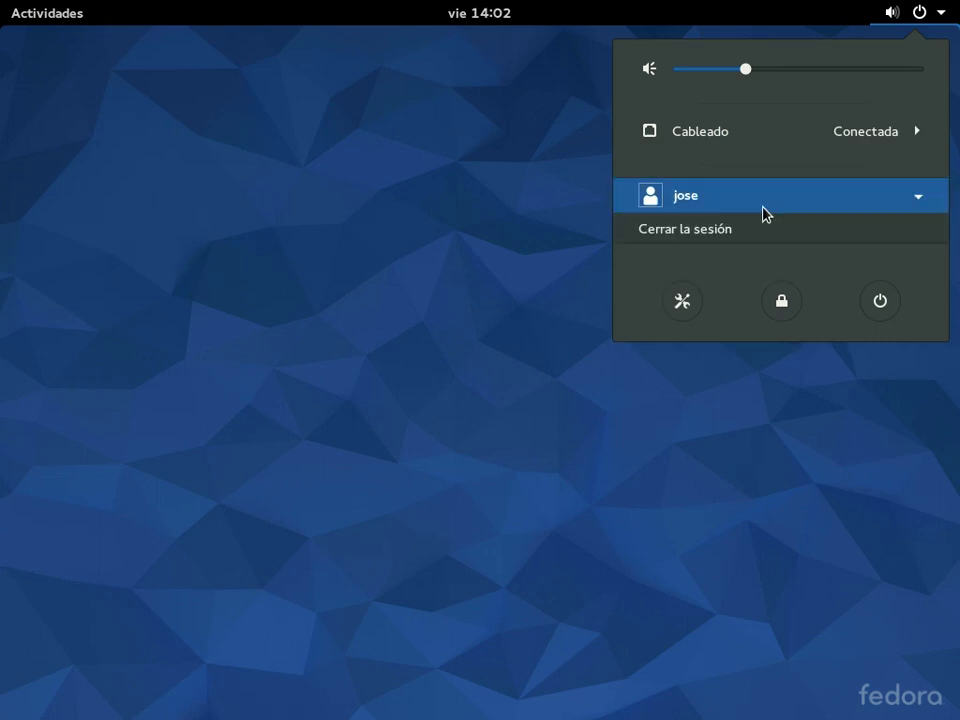
click(710, 236)
key(Return)
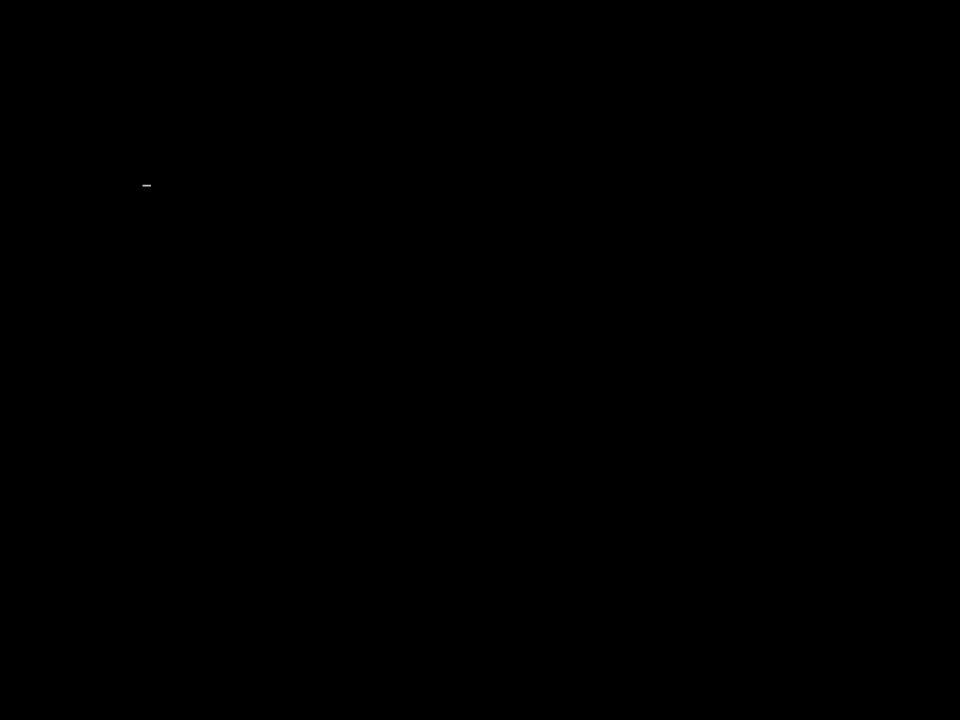
- Select the user account, choose the classic GNOME session, and log in with the account password
click(565, 458)
click(411, 346)
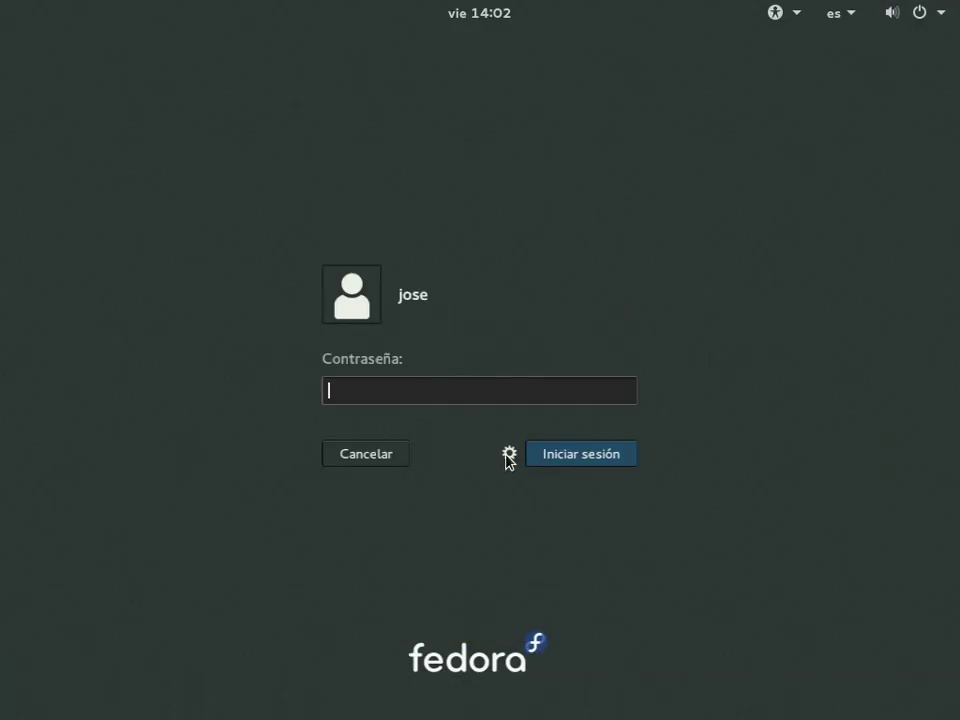
click(509, 453)
click(529, 531)
text(•••••)
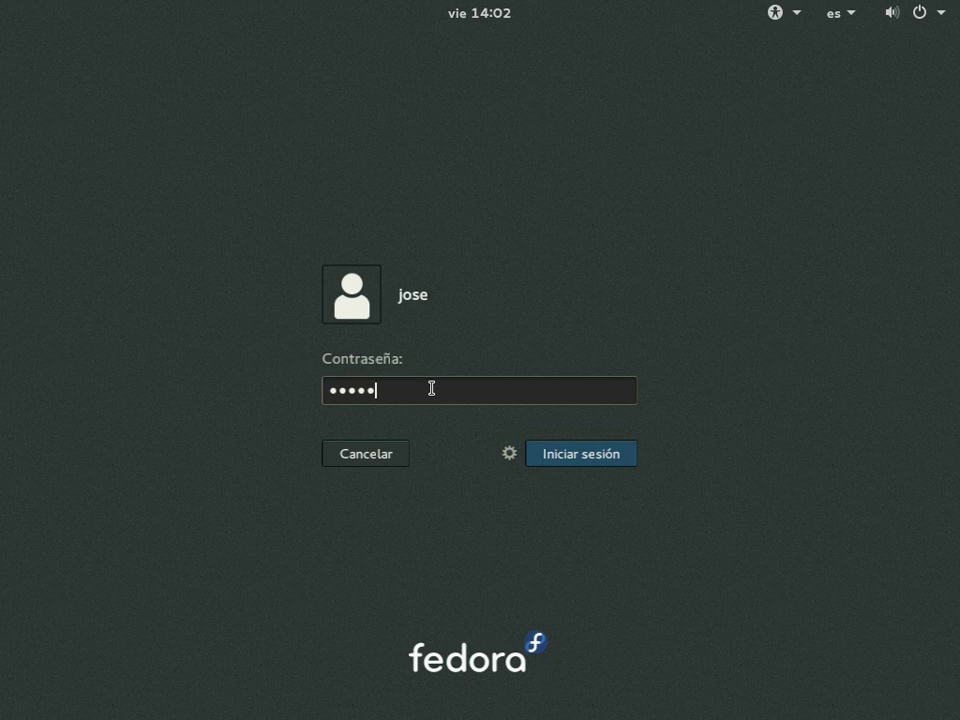
text(••••••••)
key(Return)
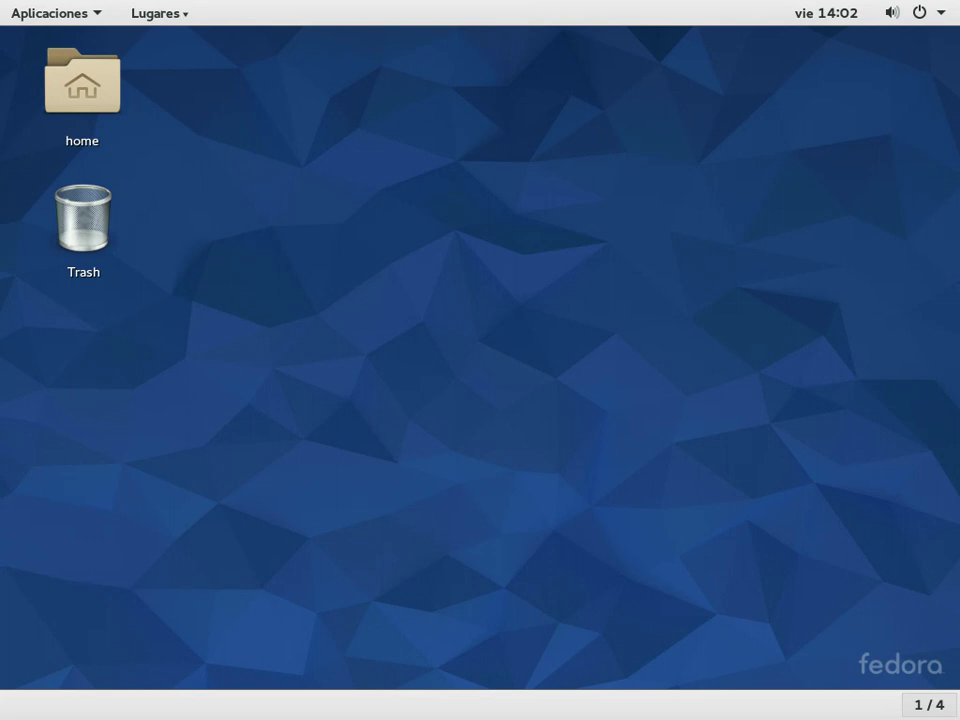
- Open the home folder from the desktop
double_click(99, 99)
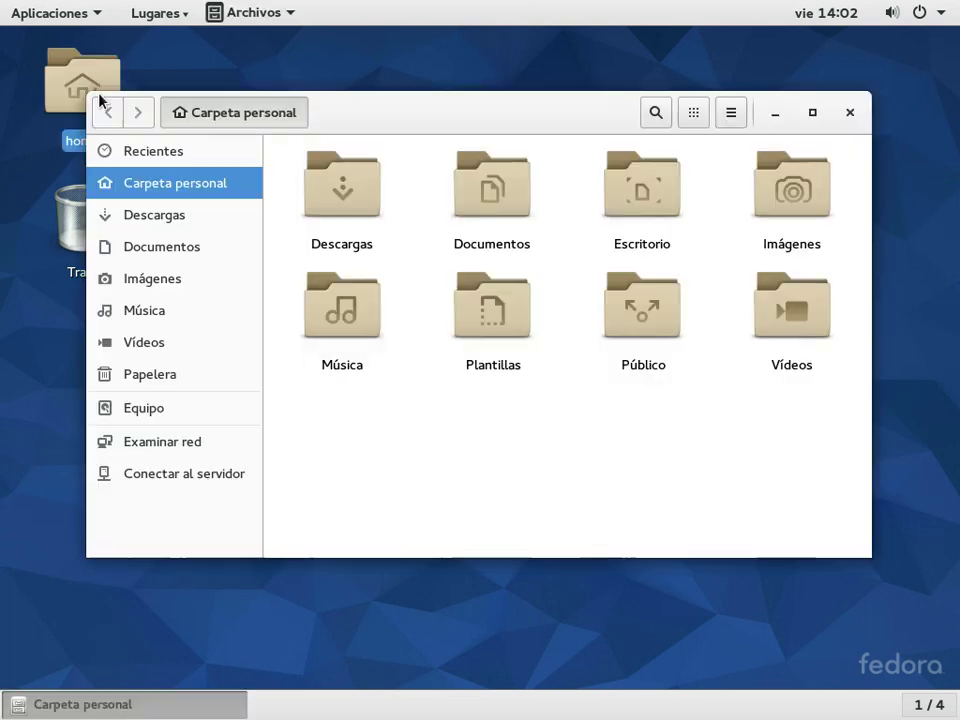
- Browse the application categories from Favoritos down to Utilities to examine the programs listed in each
click(43, 18)
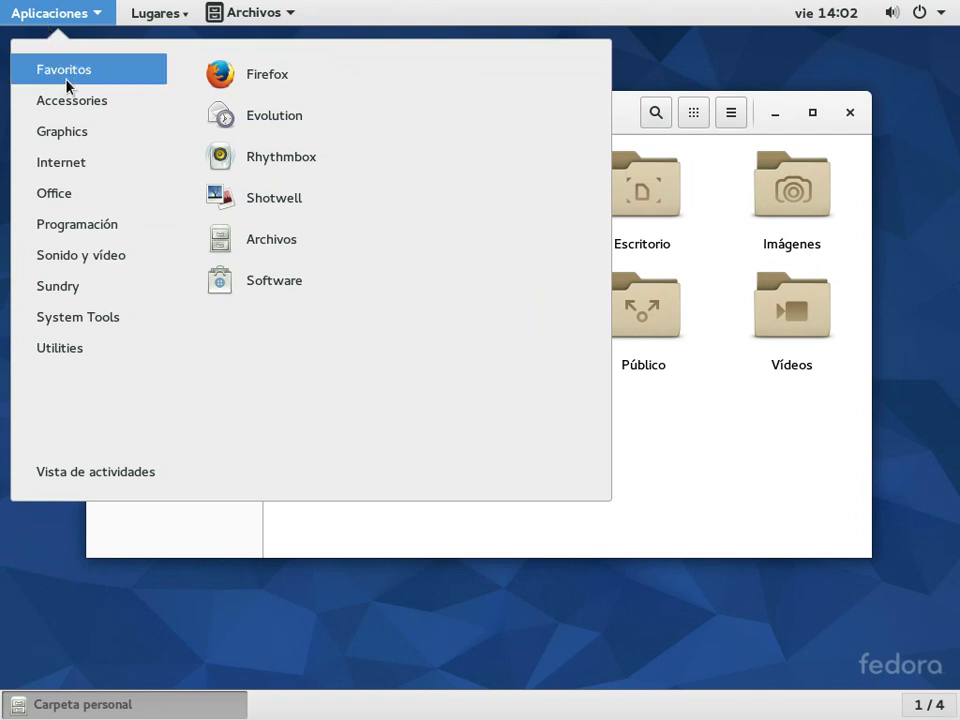
mouse_move(70, 84)
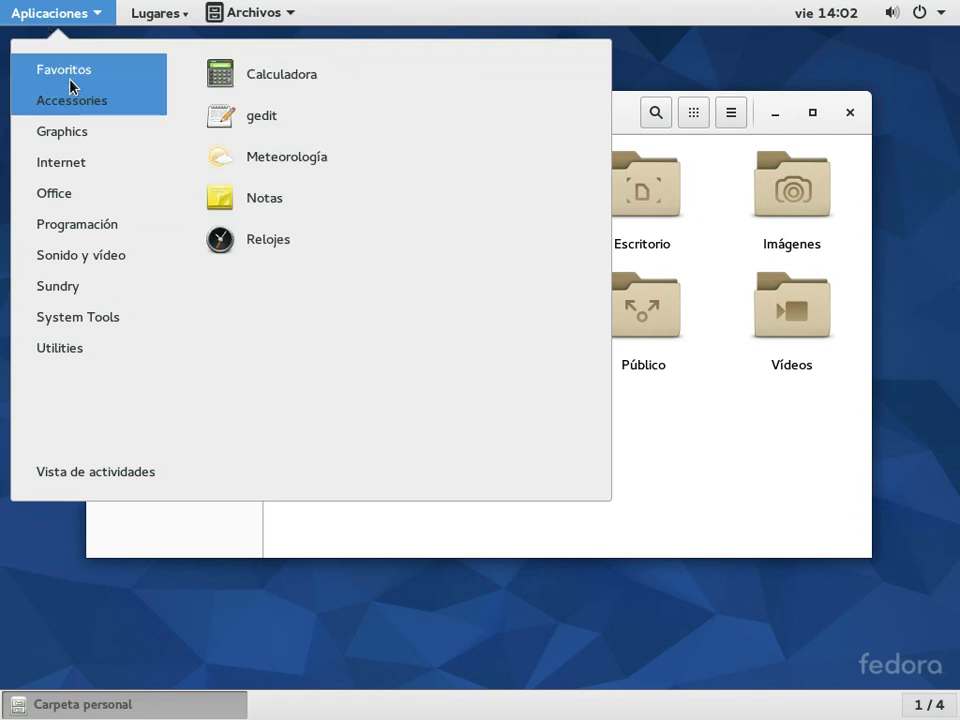
key(Down)
key(Down)
key(Down)
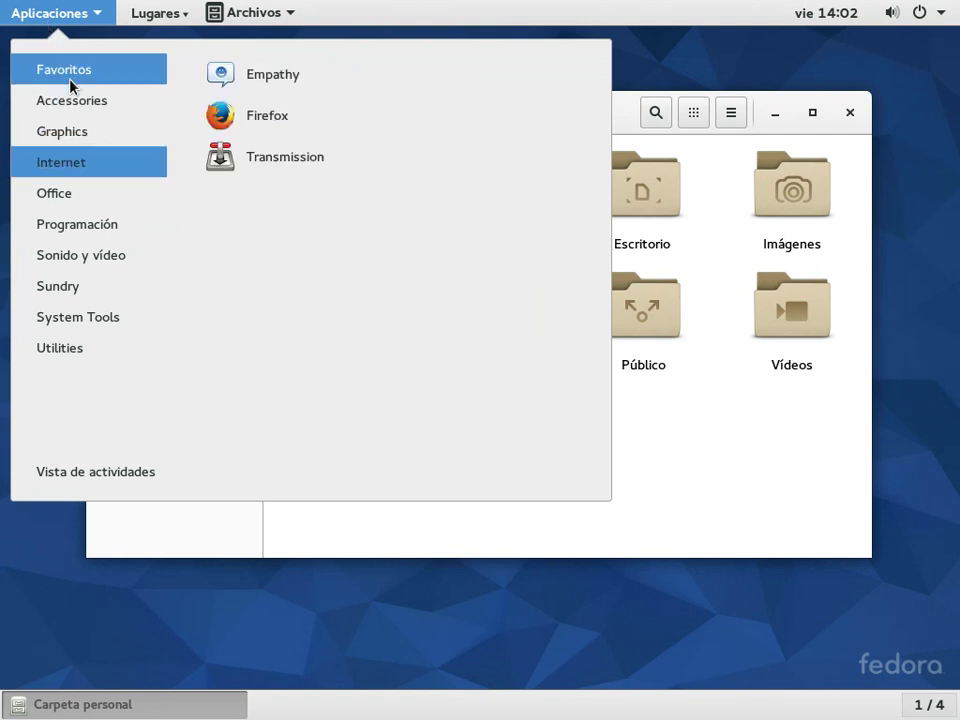
key(Down)
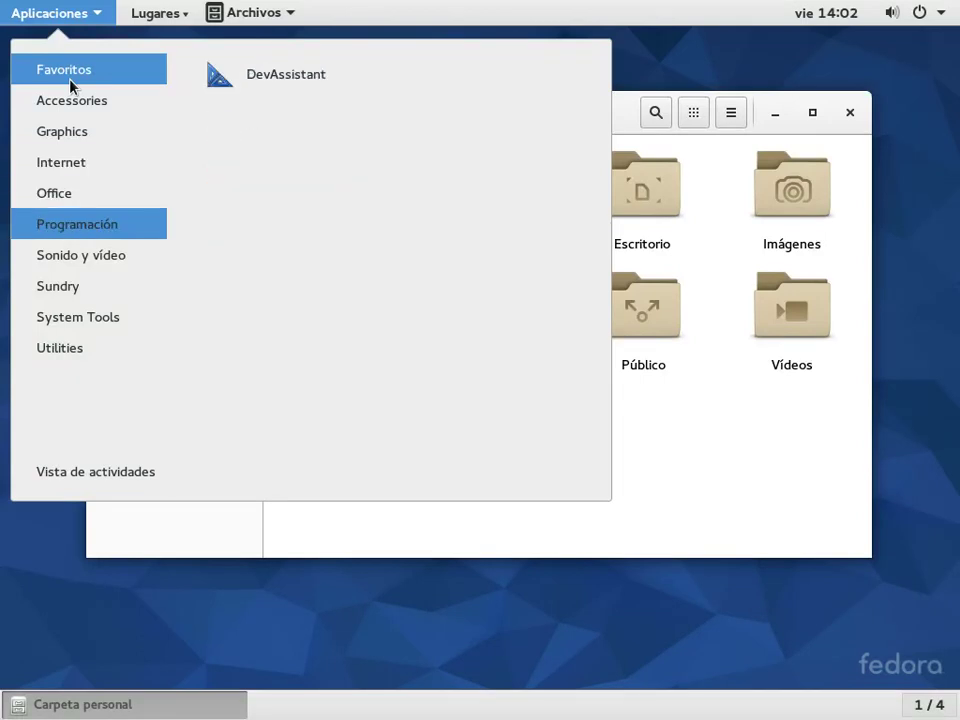
key(Down)
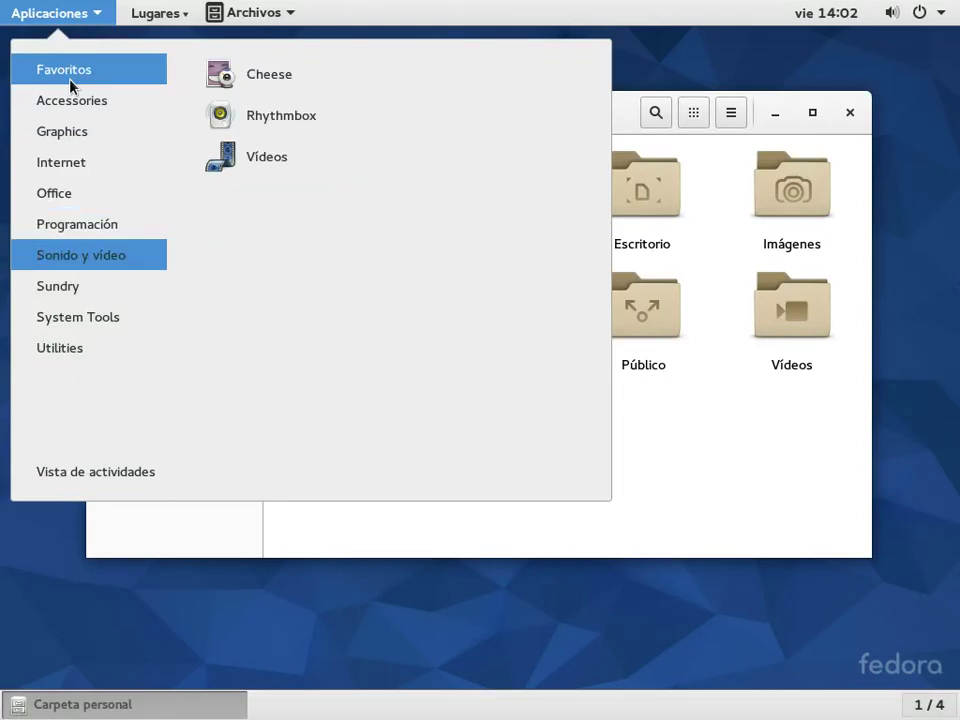
key(Down)
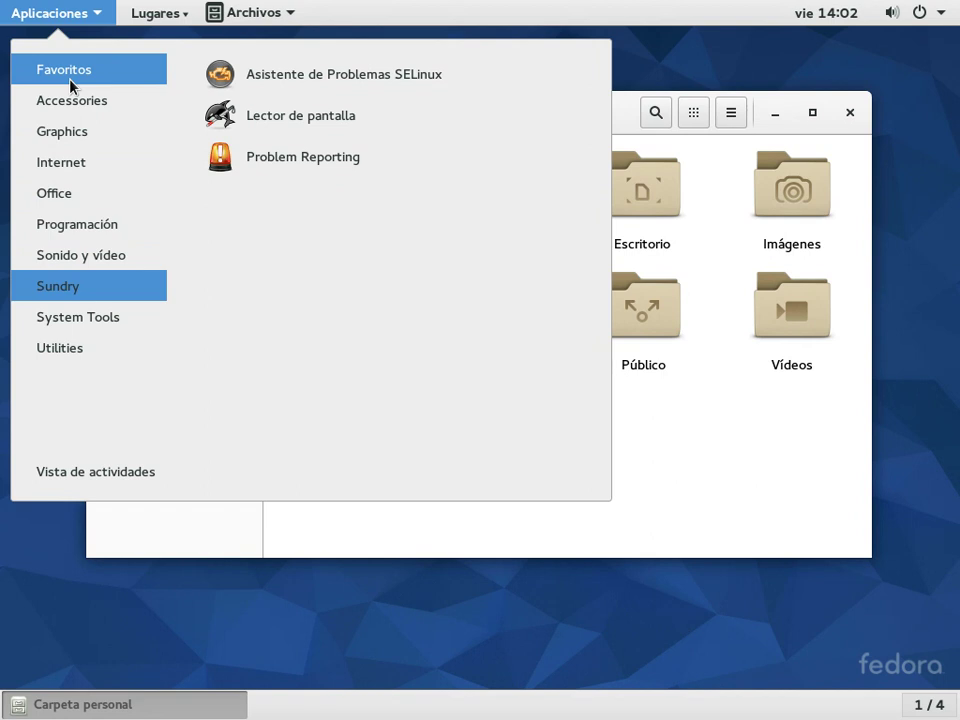
key(Down)
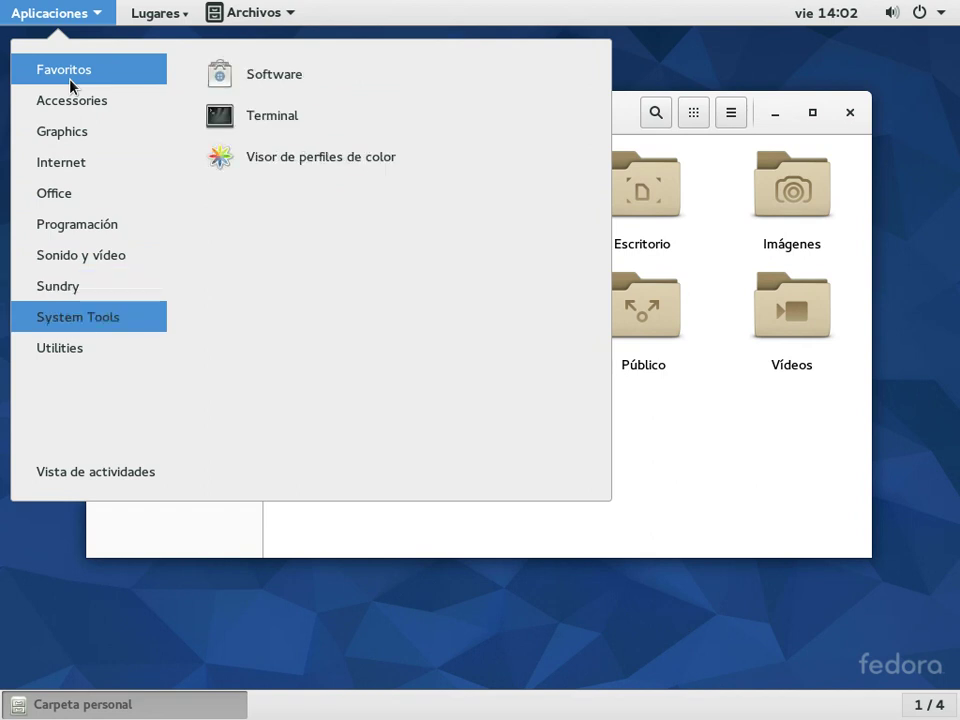
key(Down)
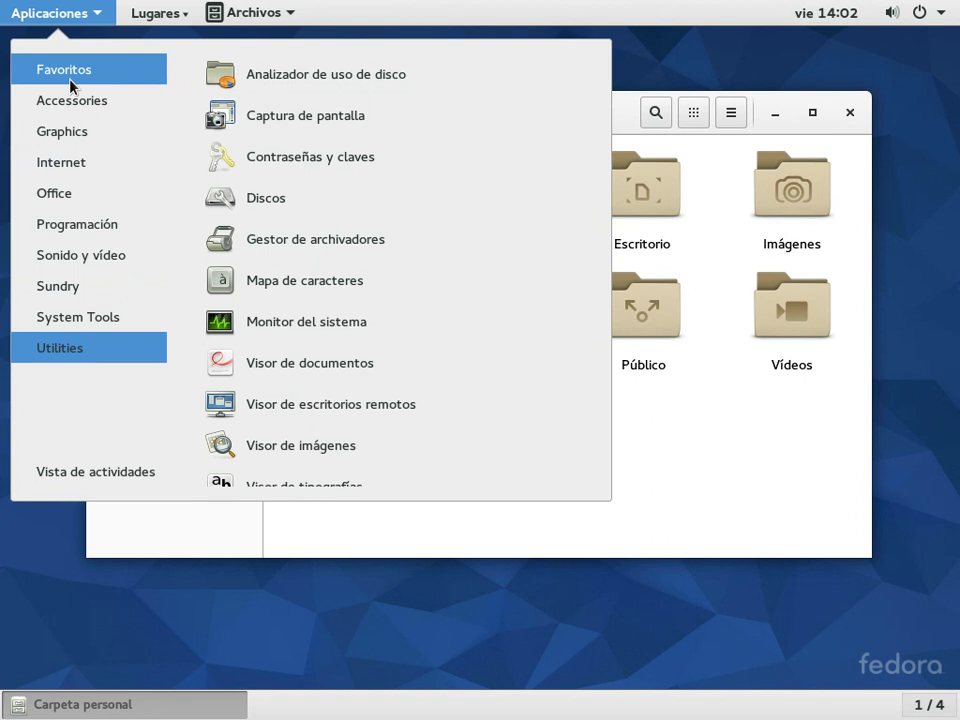
- Launch Analizador de uso de disco from the Utilities category and scan the fed22 volume
key(Right)
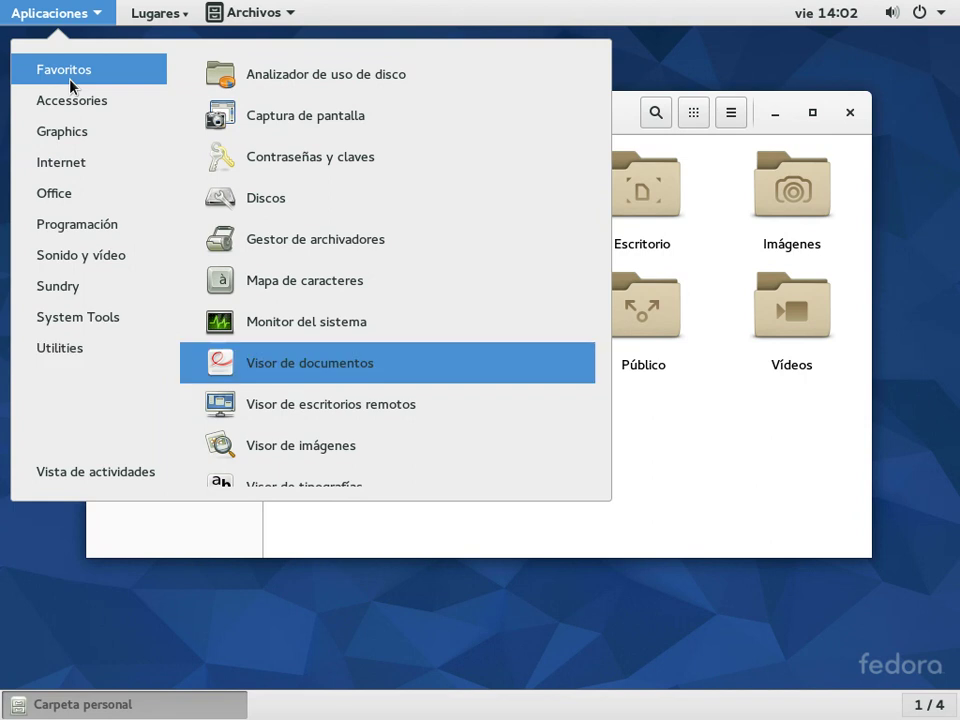
key(Up)
key(Up)
key(Up)
key(Up)
key(Up)
key(Up)
key(Up)
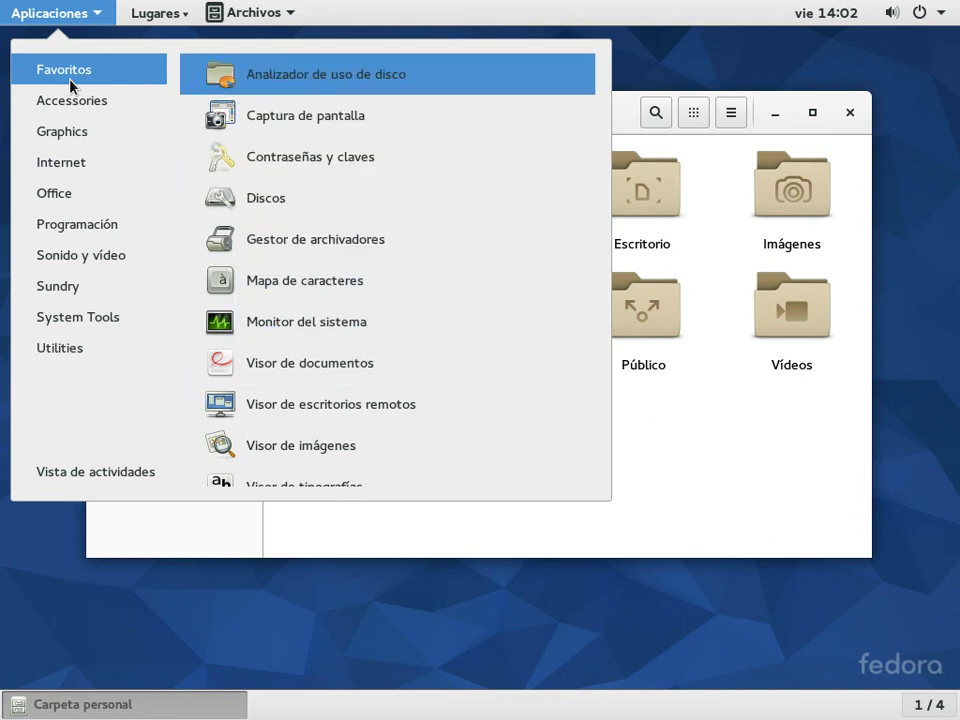
key(Return)
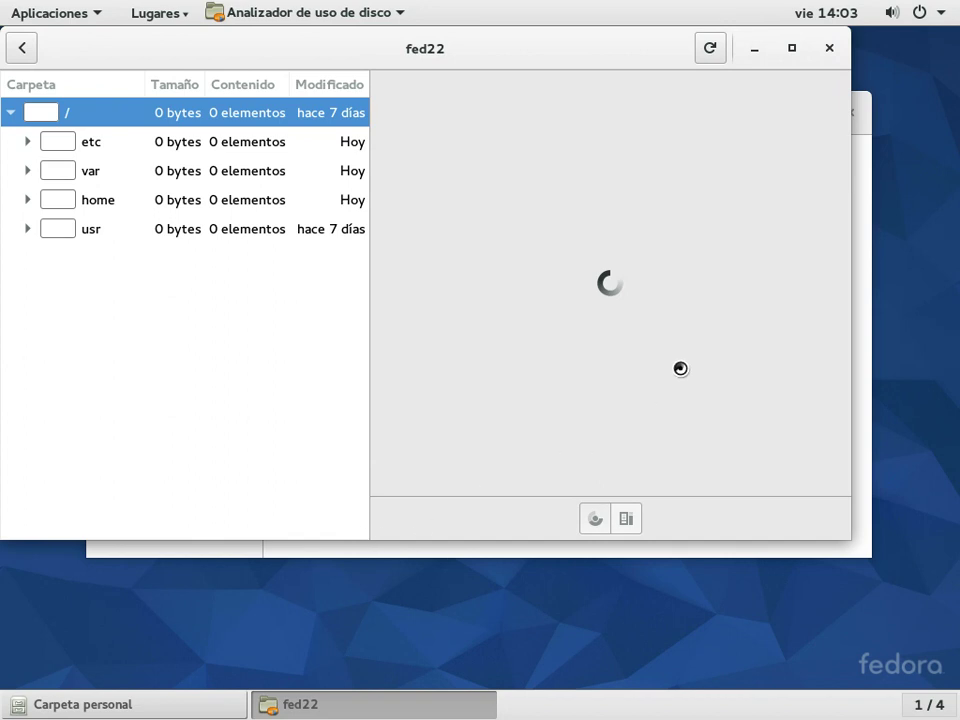
- Switch to the Carpeta personal window and close it
key(alt+Tab)
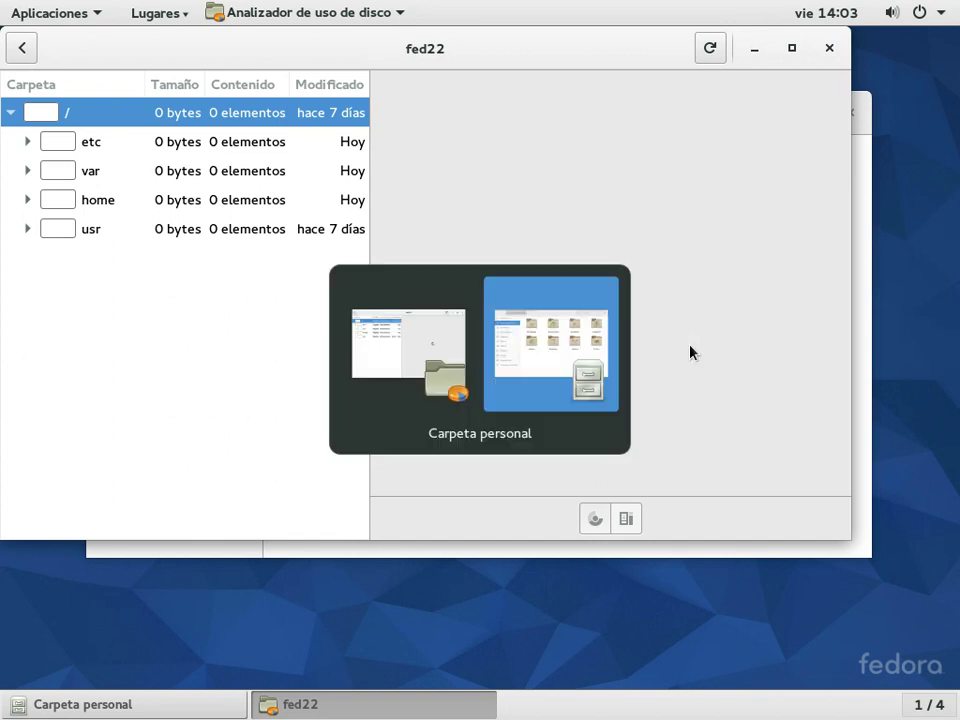
click(517, 348)
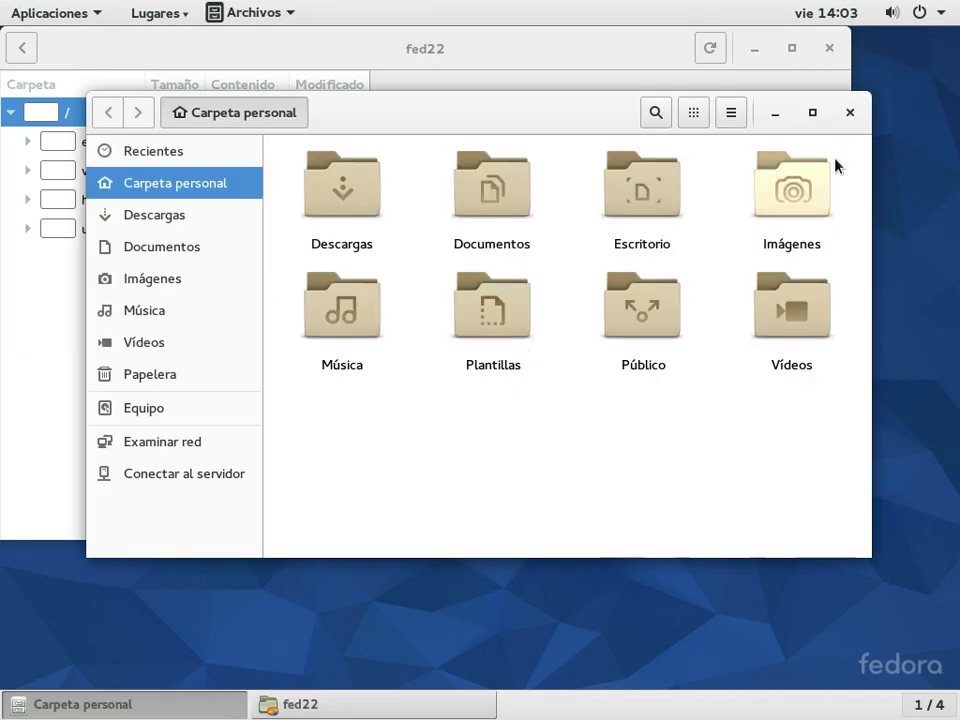
click(850, 112)
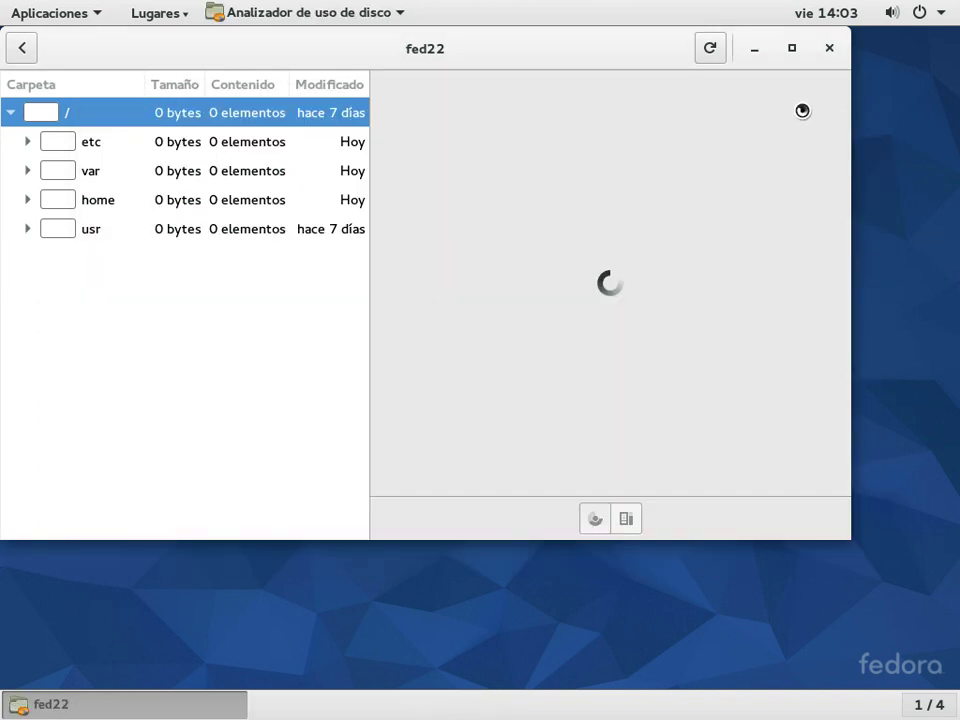
- Examine the libreoffice folder's disk usage in the maximized analyzer window, and close the analyzer
drag(563, 62, 958, 400)
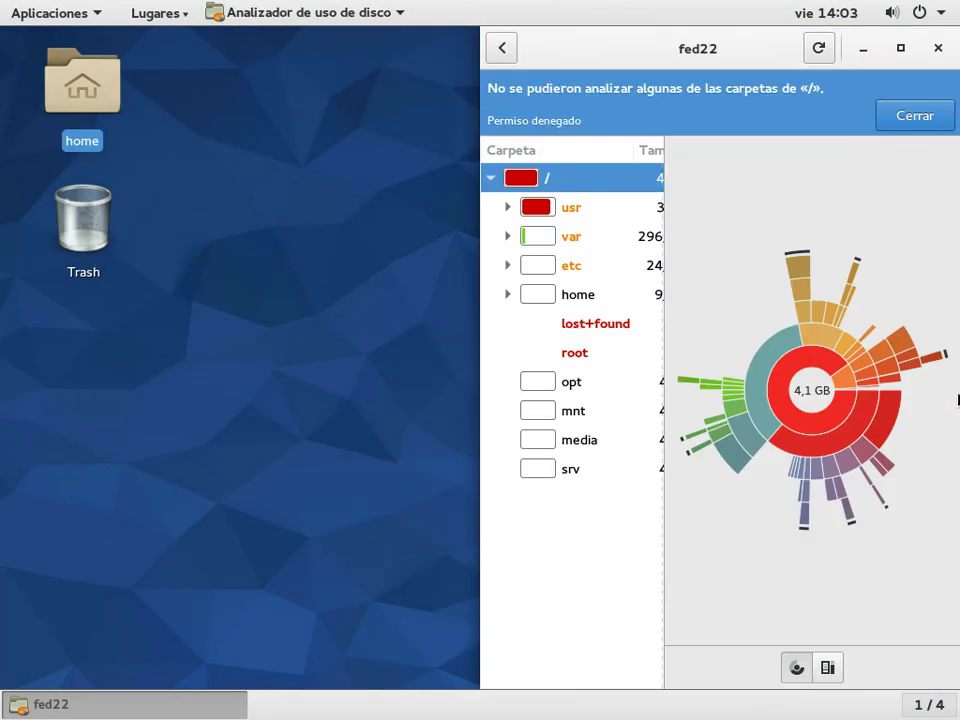
double_click(744, 56)
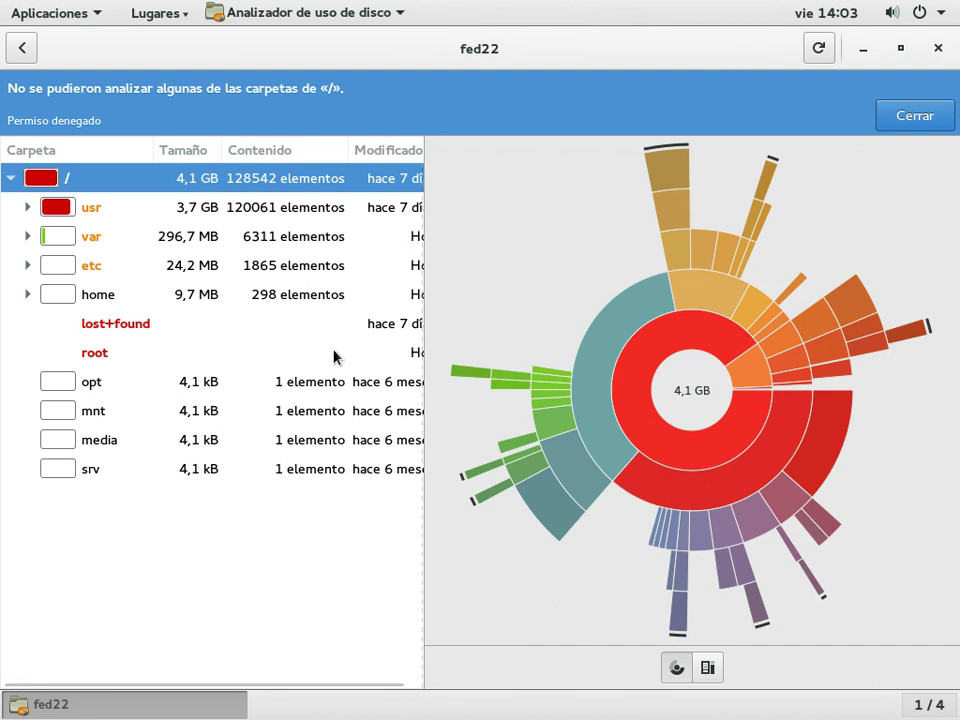
click(553, 454)
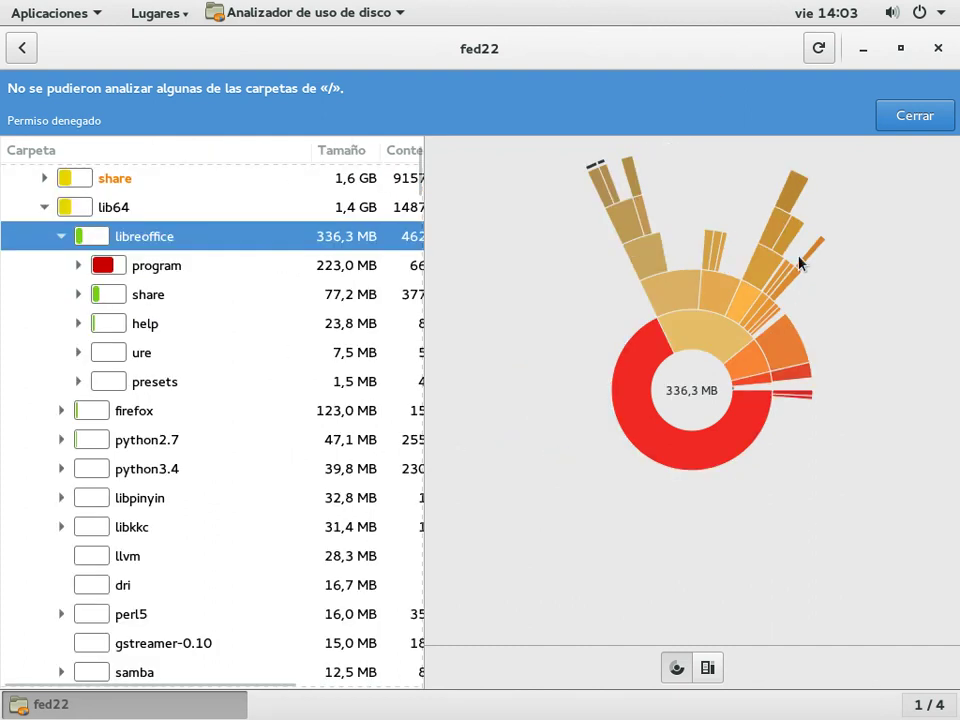
click(938, 47)
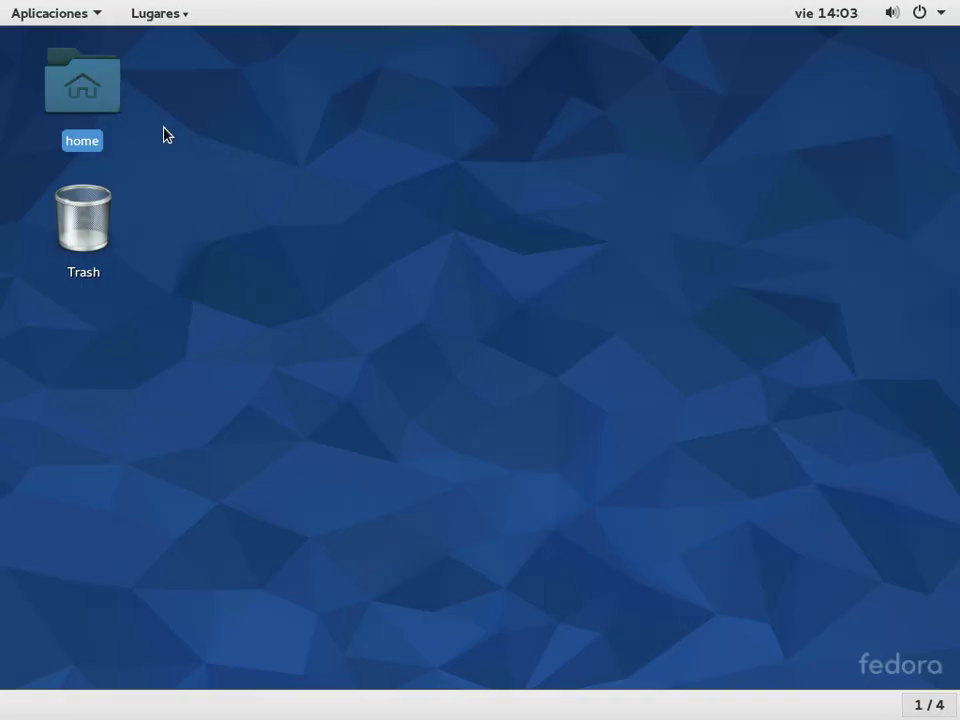
- Set the lock screen background to the white dandelion wallpaper and close the background settings
right_click(357, 178)
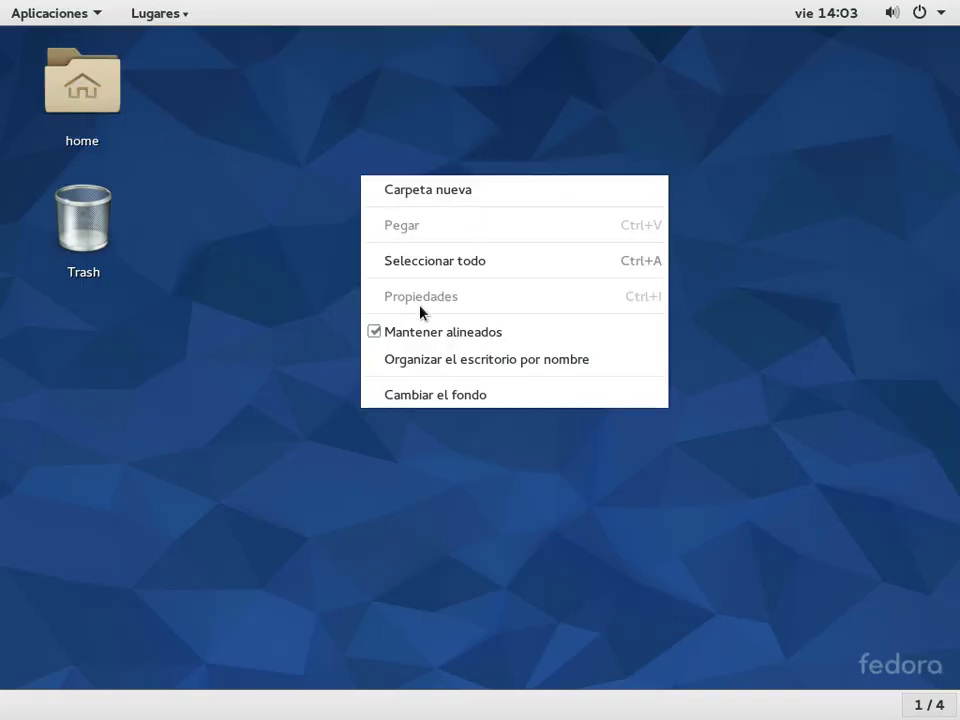
click(435, 390)
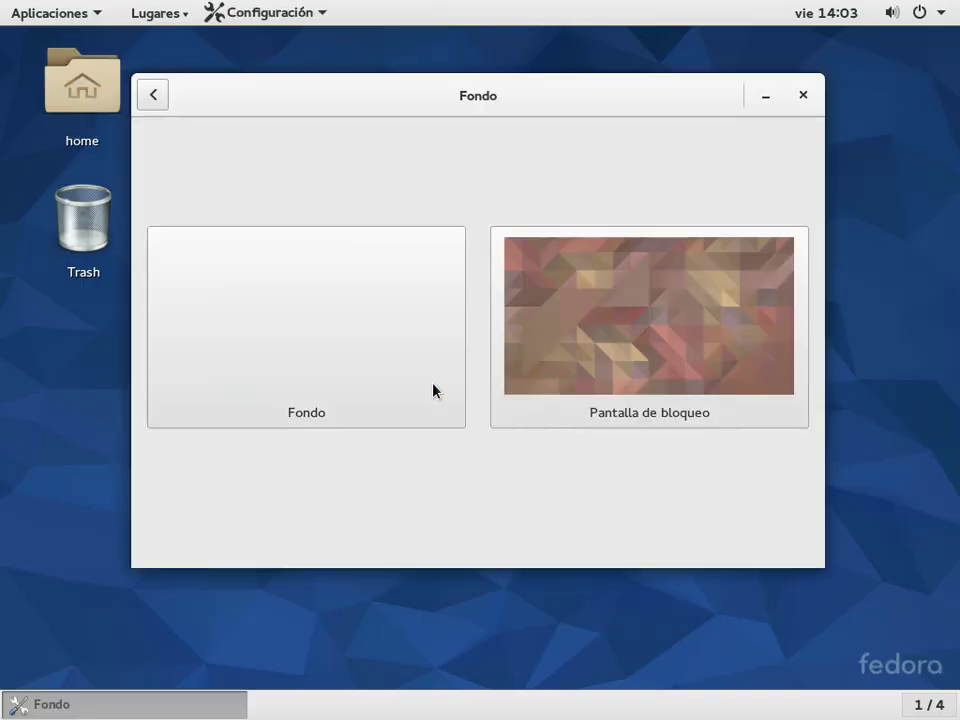
click(573, 333)
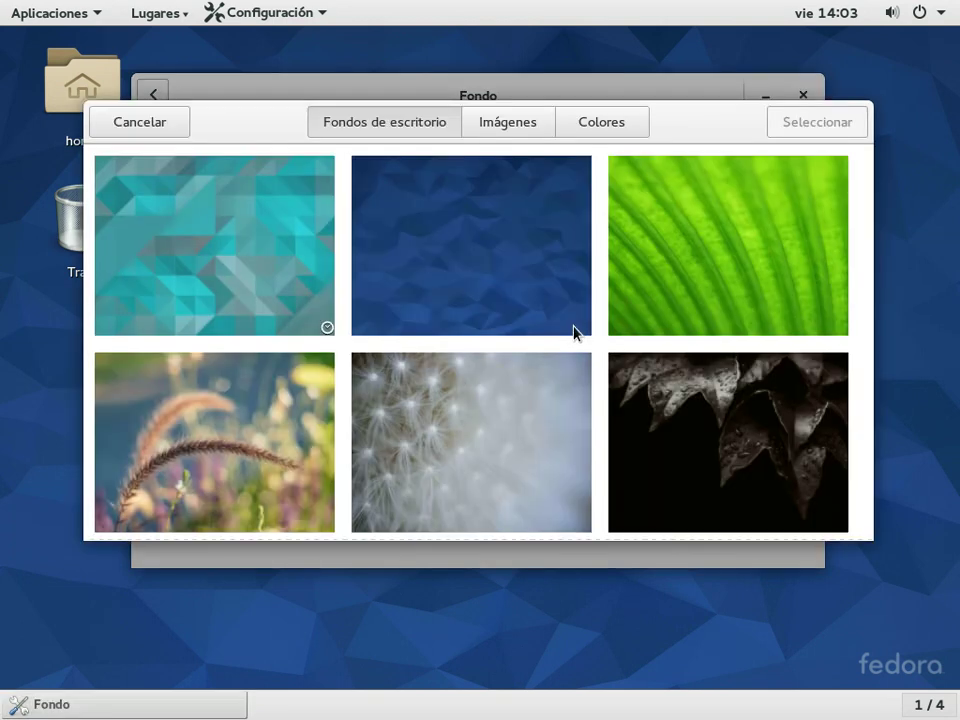
click(507, 430)
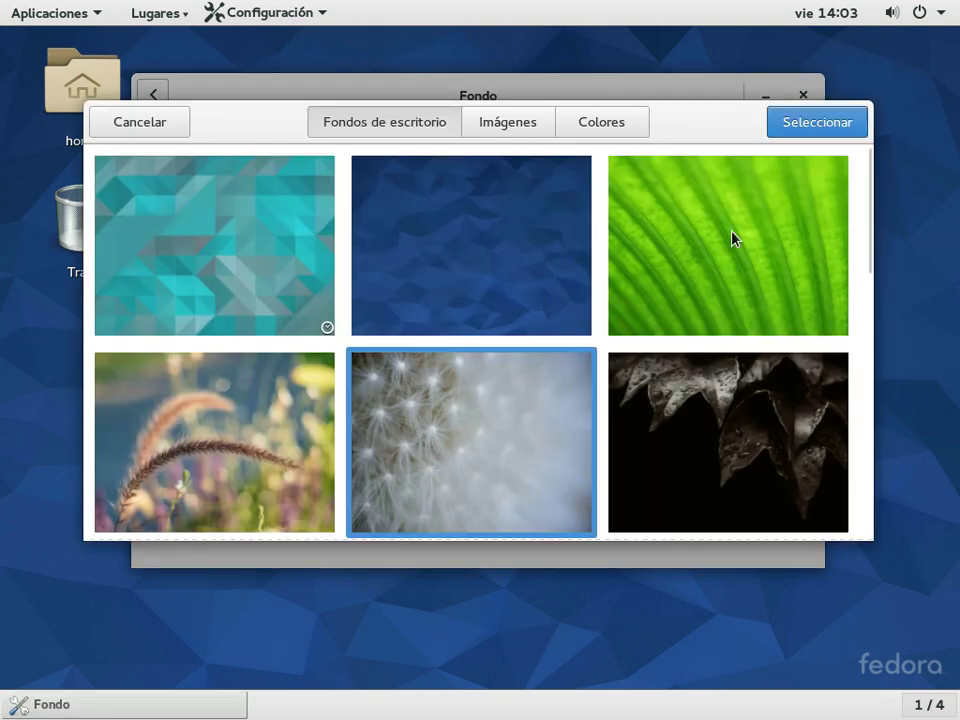
click(789, 124)
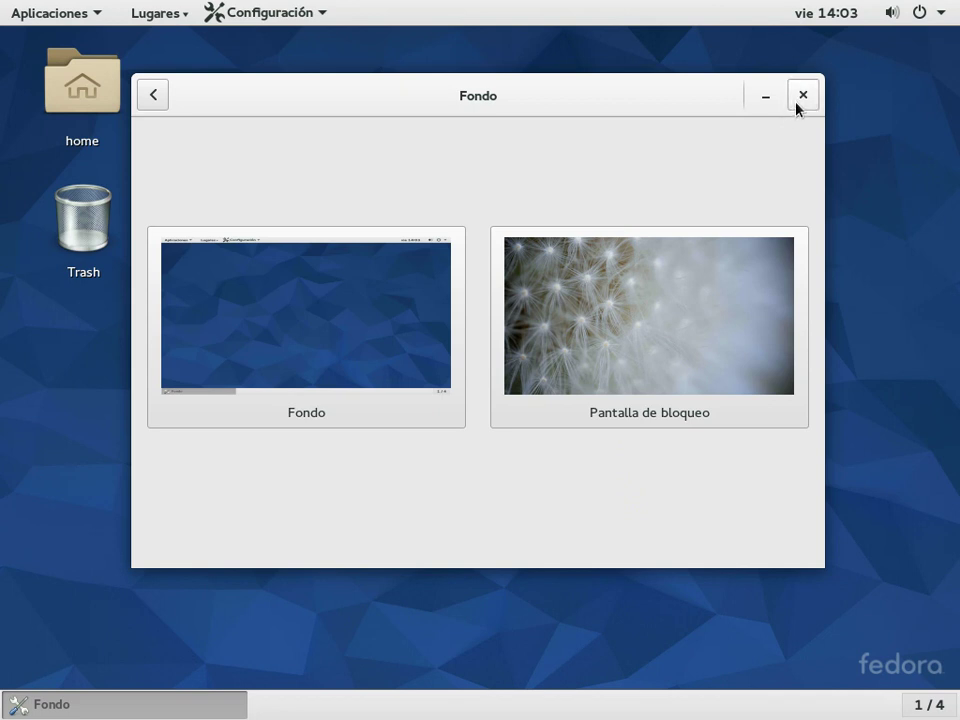
click(800, 100)
- Check the calendar and notifications, and power off the system, confirming the shutdown
click(816, 18)
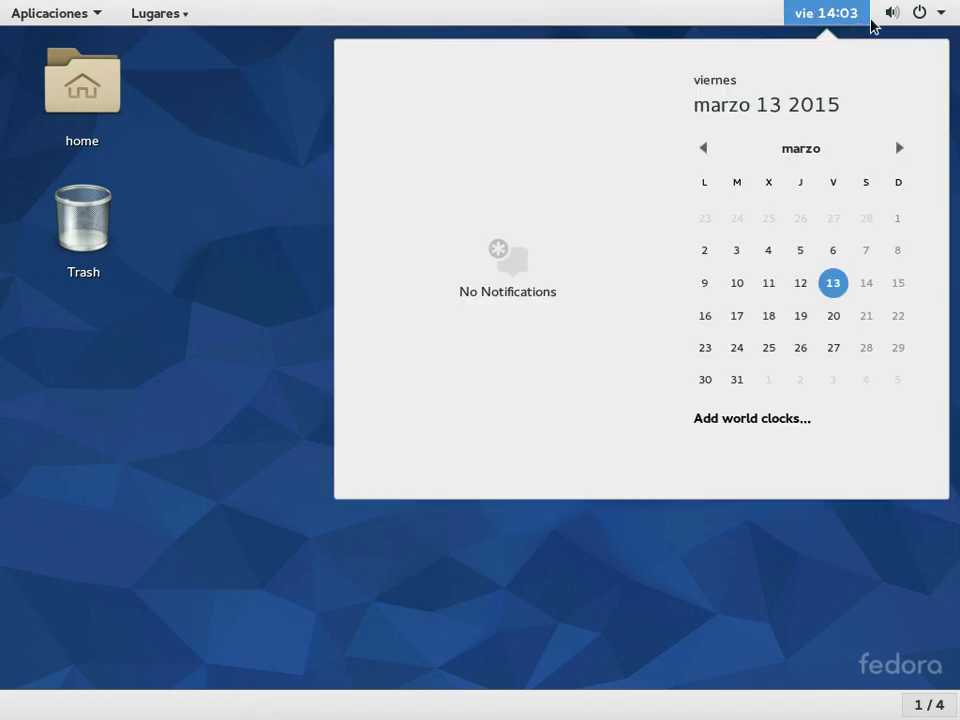
mouse_move(893, 18)
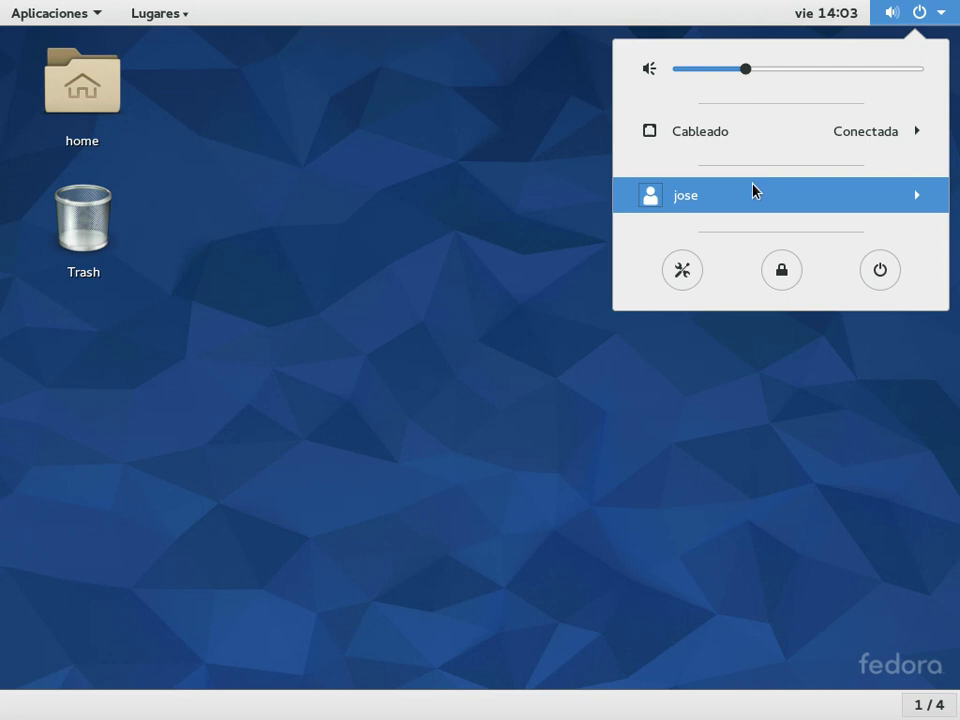
click(880, 268)
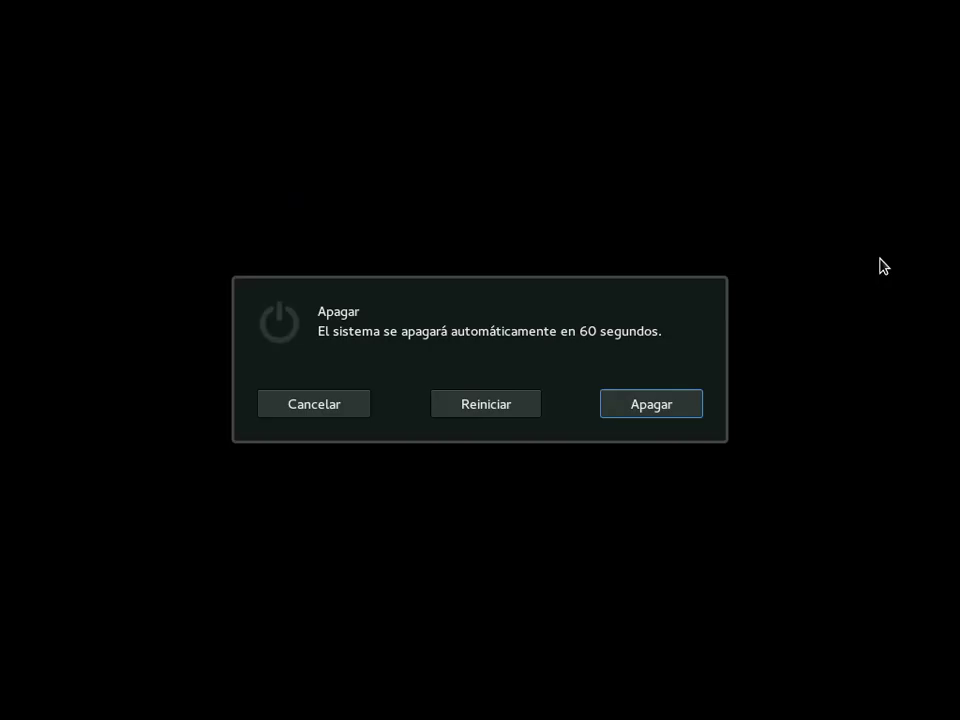
click(664, 398)
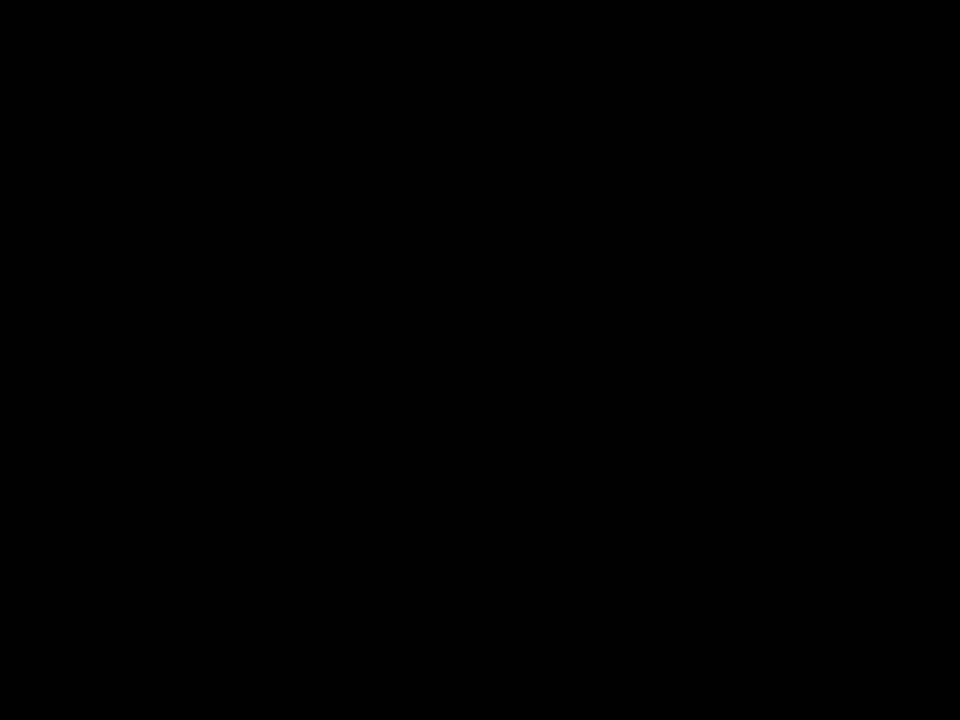